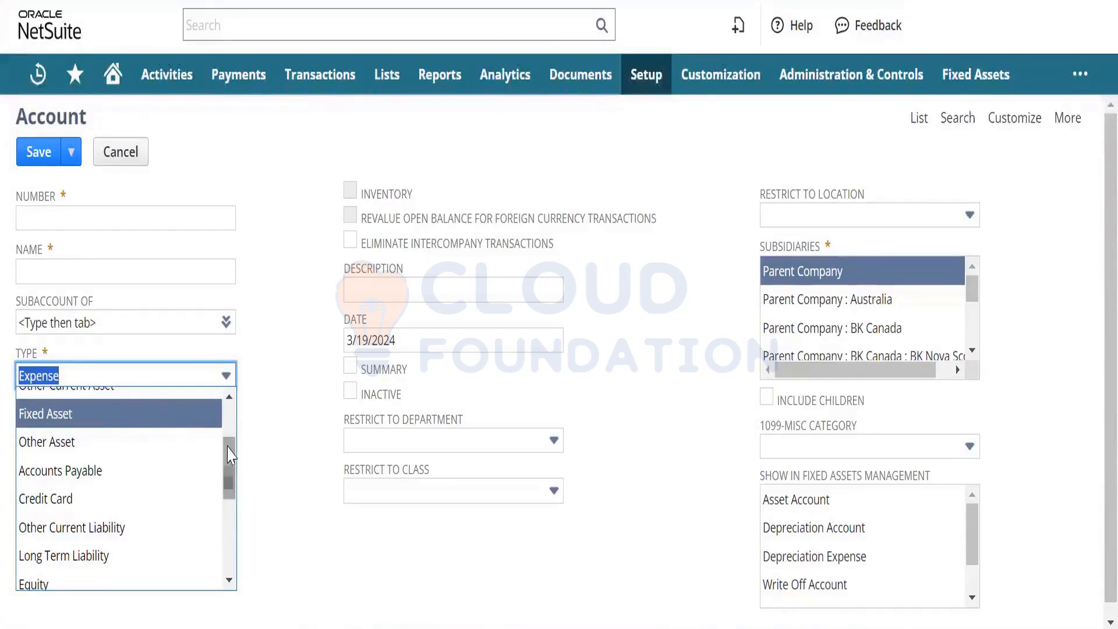
- Look through the available account types for the new account
drag(229, 456, 221, 505)
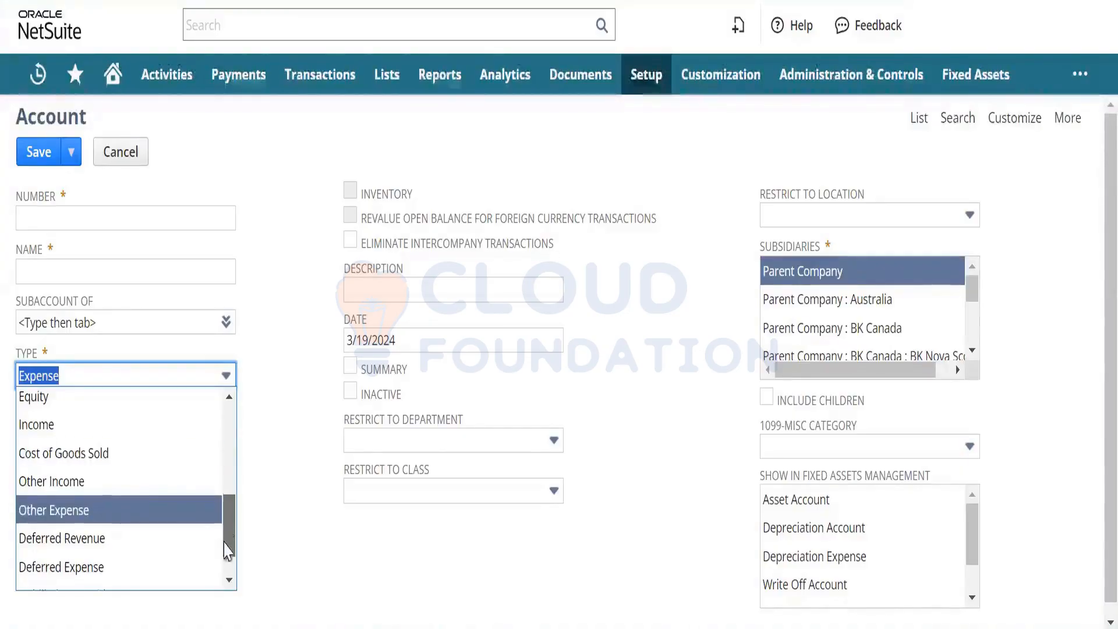
scroll(227, 536, down, 2)
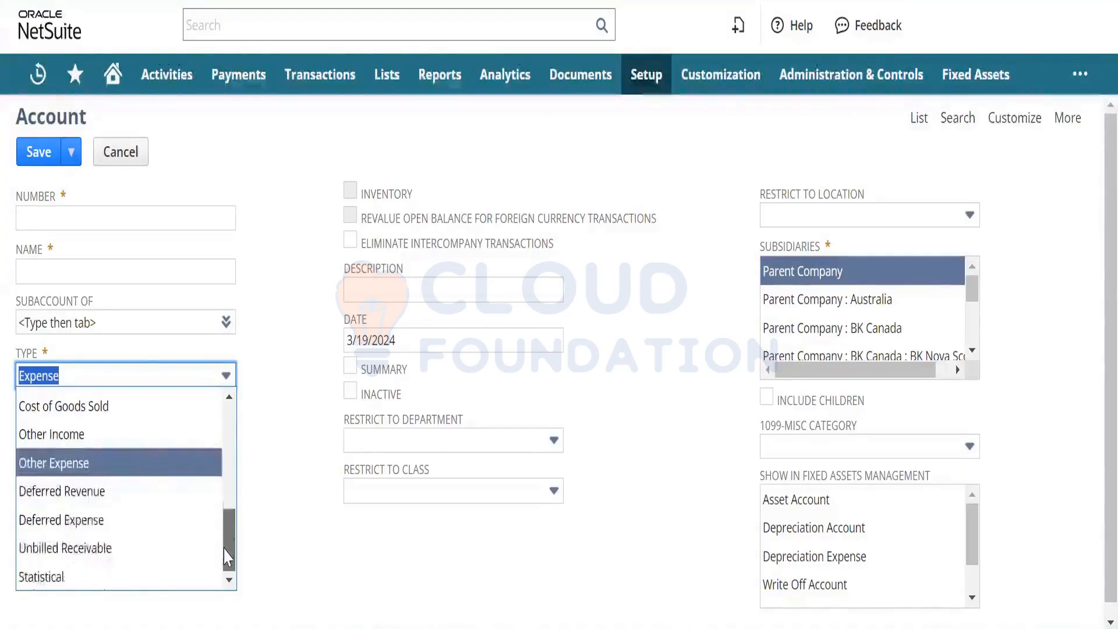
click(268, 547)
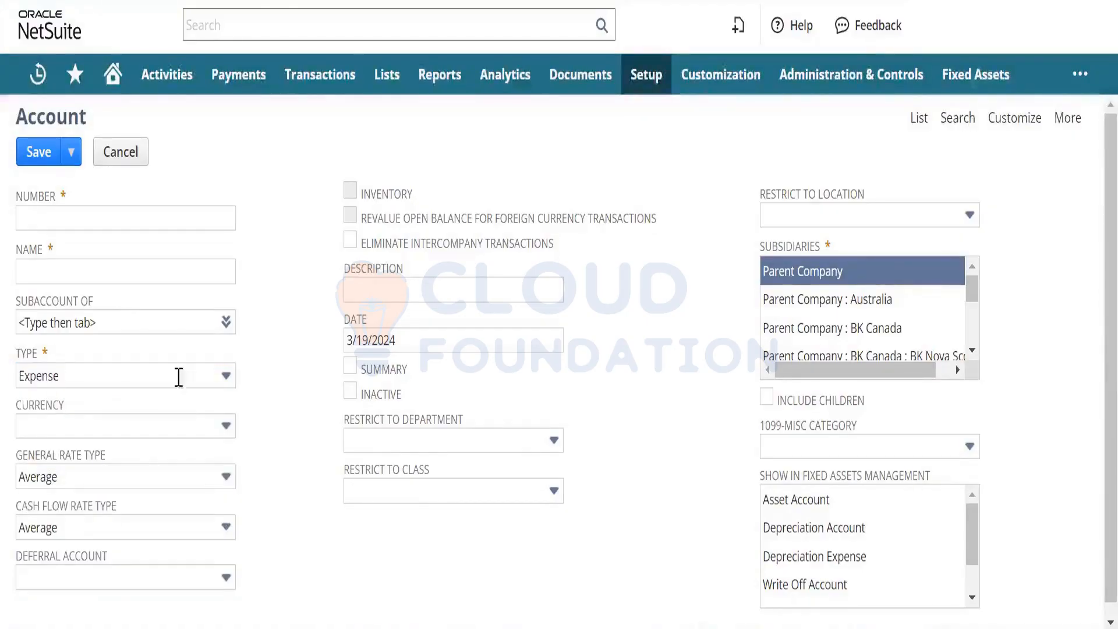
- Set the new ledger account's number to 9886
click(146, 221)
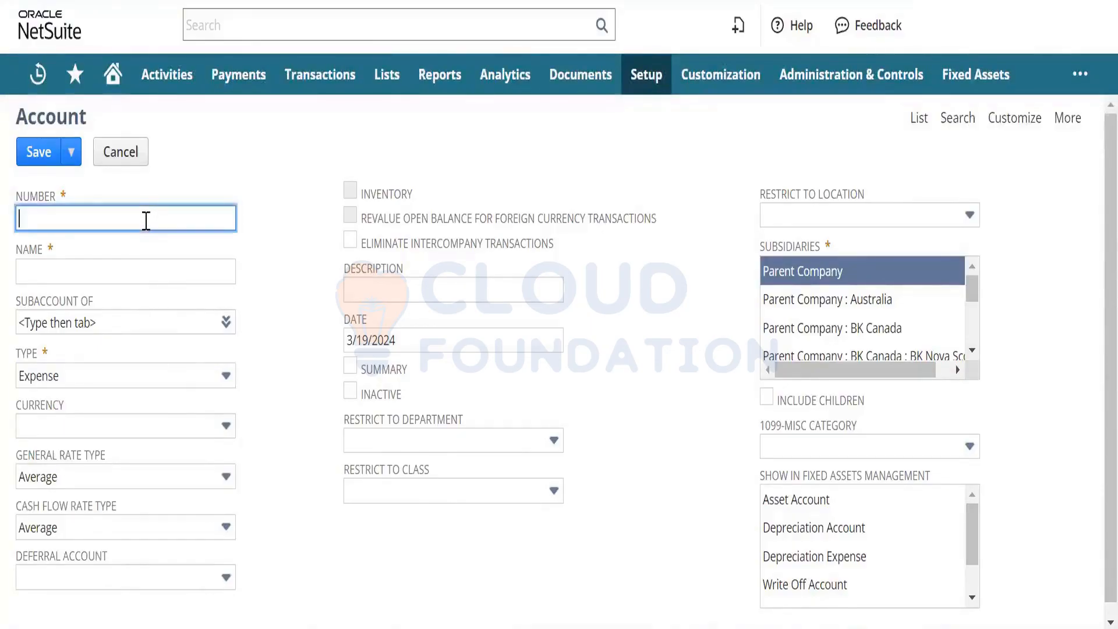
text(98y789)
key(BackSpace)
key(BackSpace)
key(BackSpace)
text(6)
key(Tab)
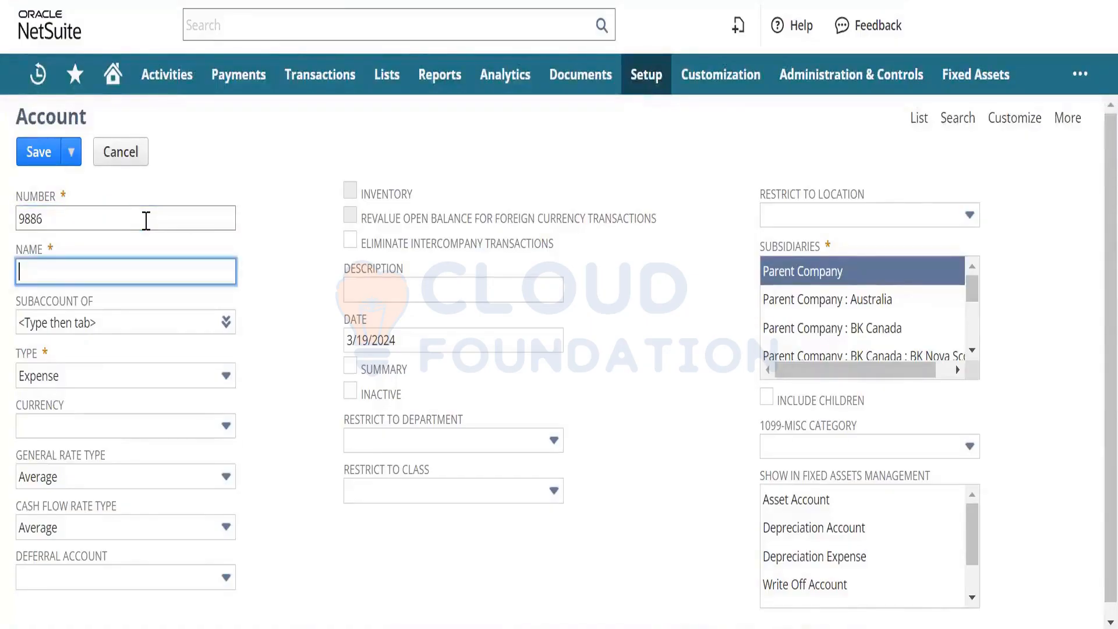
- Name the new account CF Test COA
text(CF Test DC)
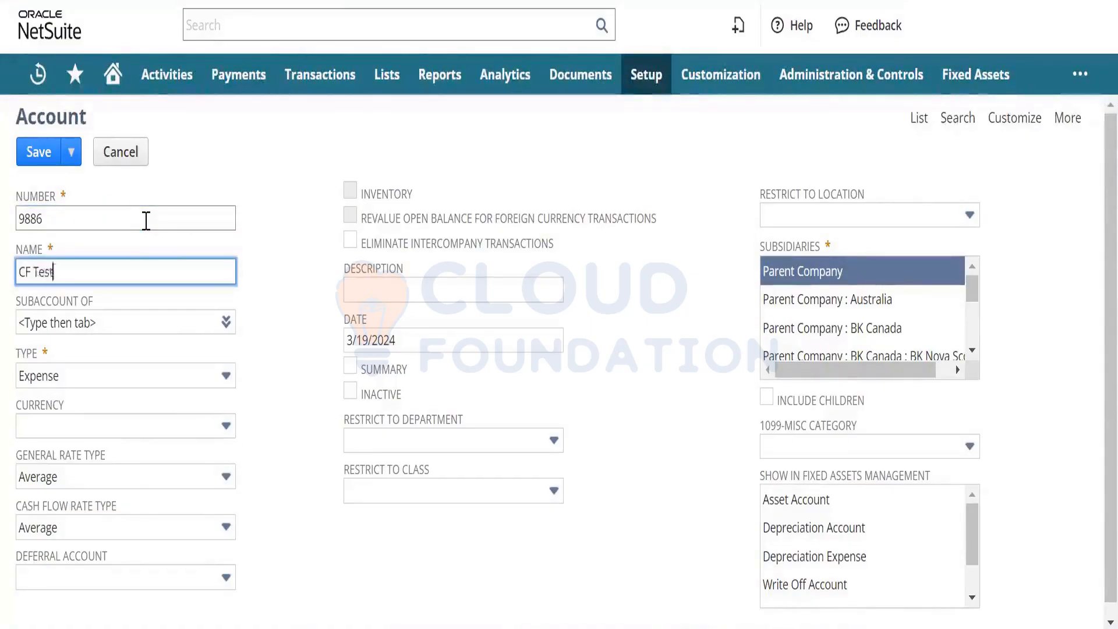
key(BackSpace)
key(BackSpace)
text(C)
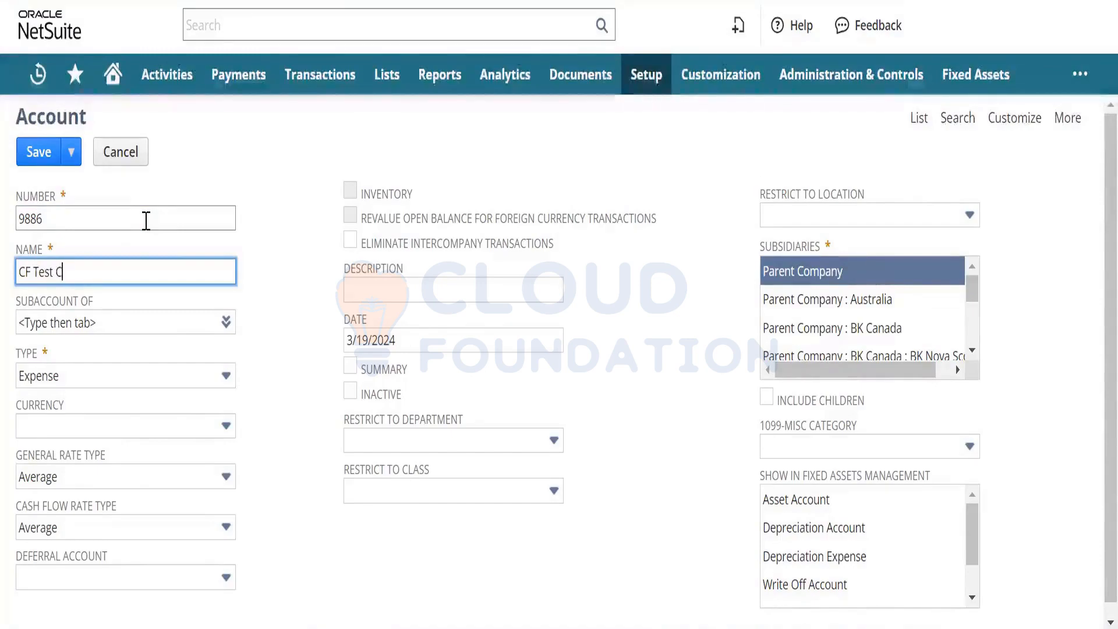
text(OA)
key(Tab)
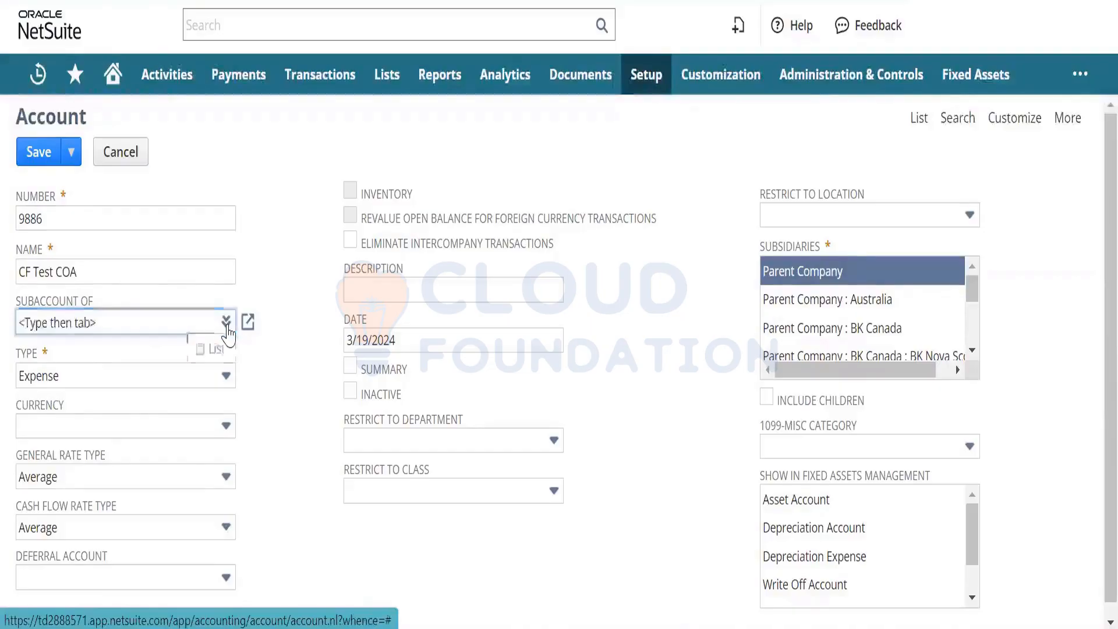
- Make the account a subaccount of 100050 HSBC Bank - CAD
click(222, 352)
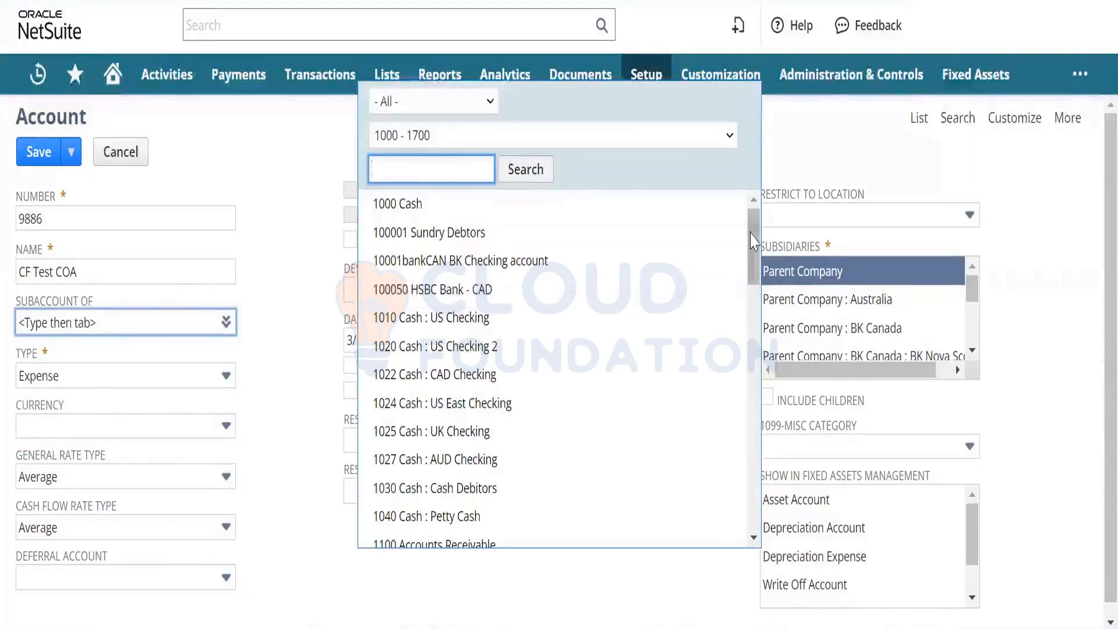
drag(751, 235, 753, 263)
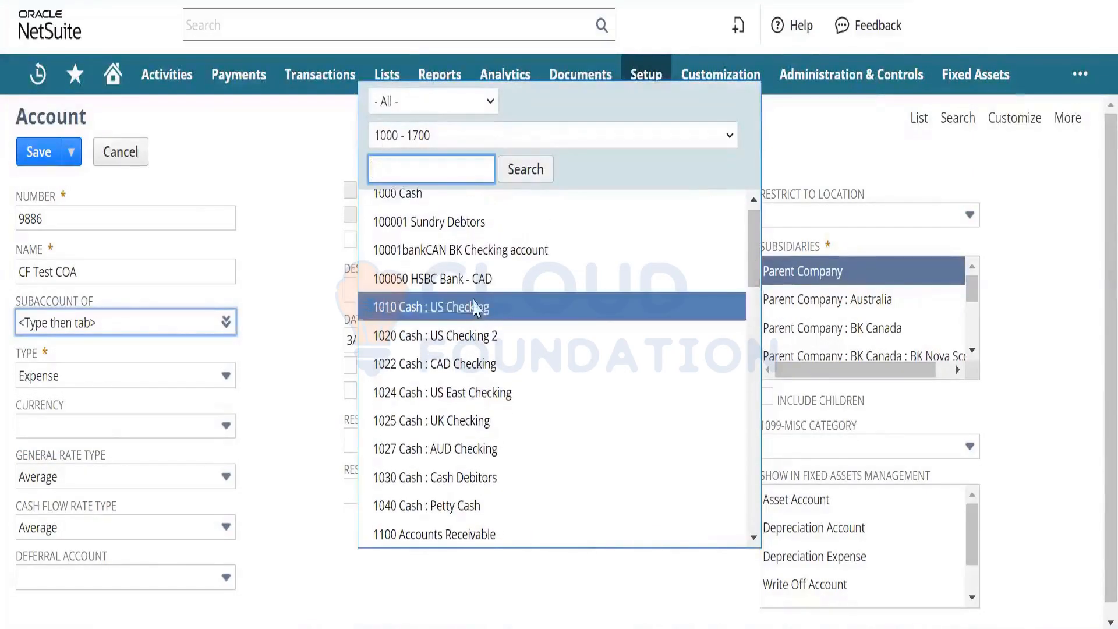
click(460, 279)
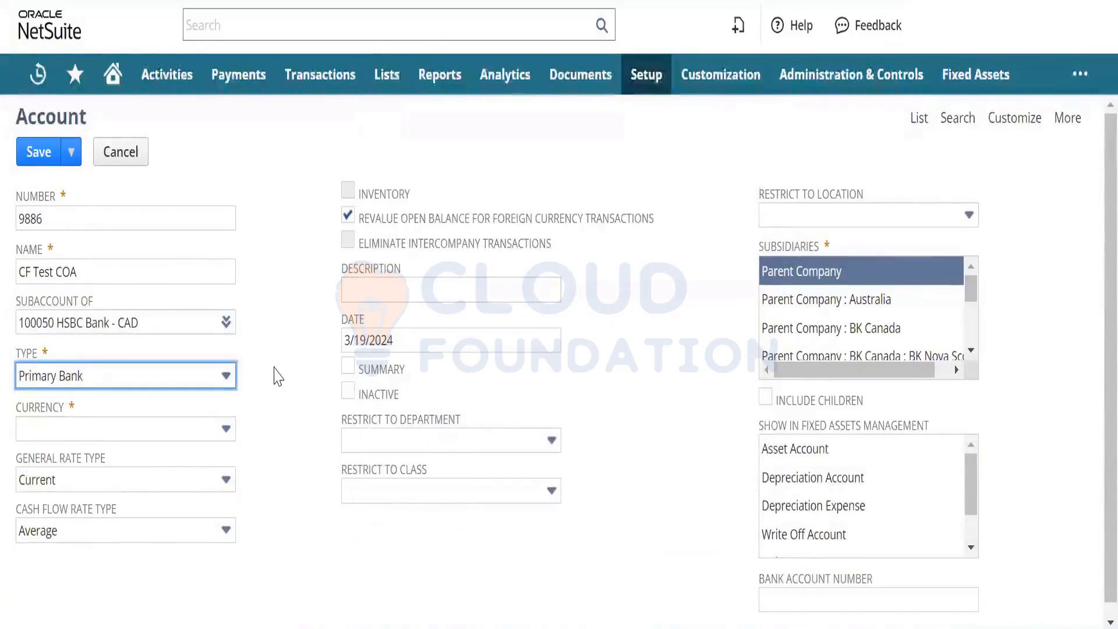
key(Tab)
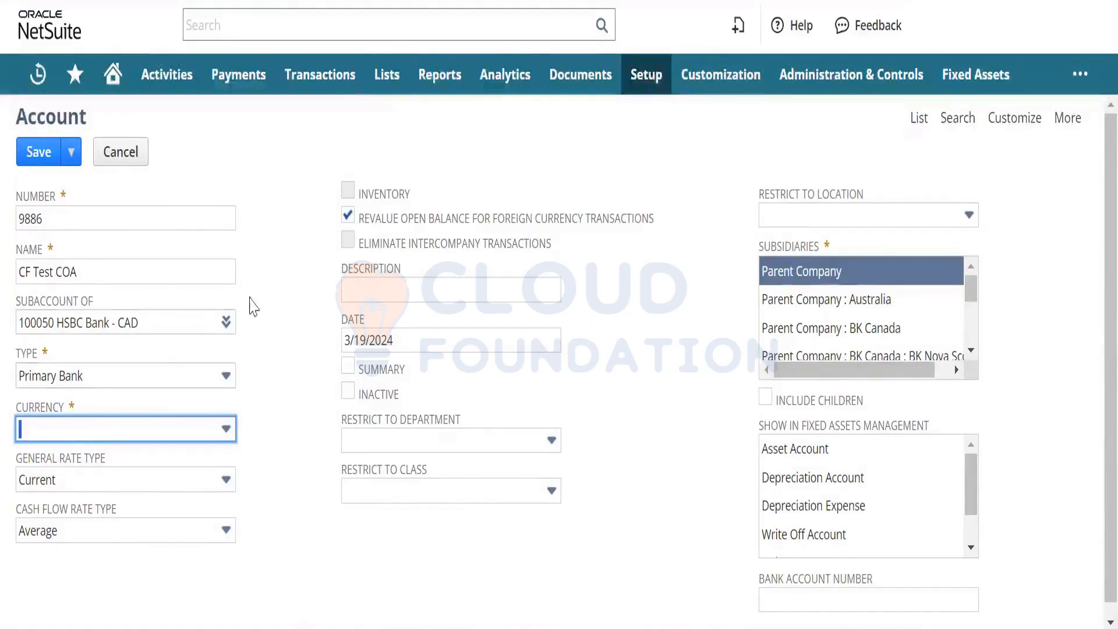
- Change the parent account to 1500 Property Plant and Equipment
click(225, 322)
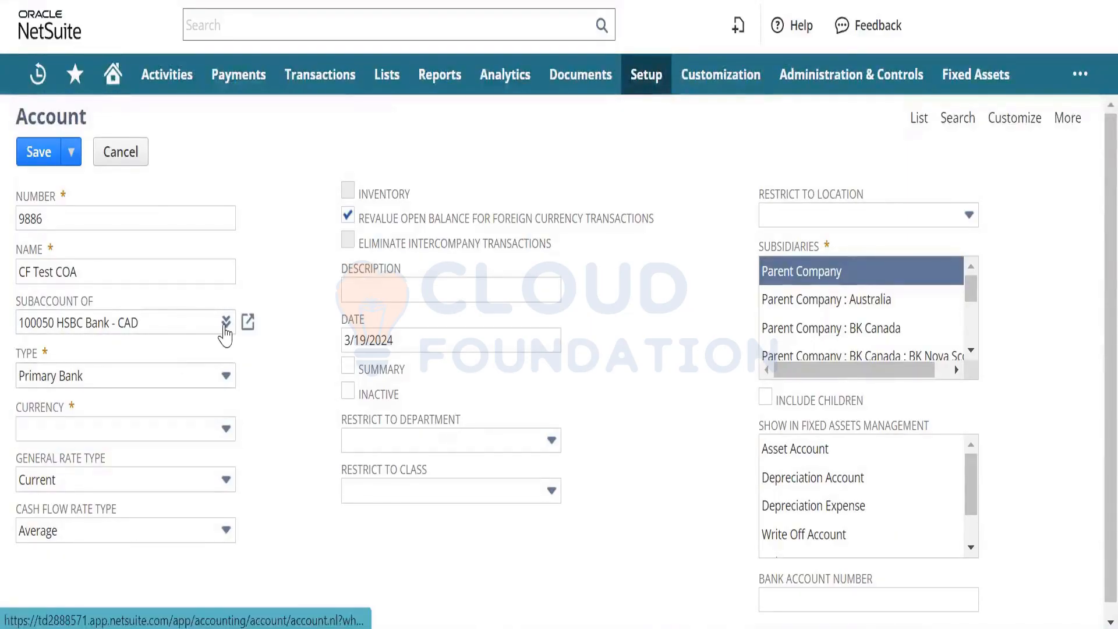
click(221, 347)
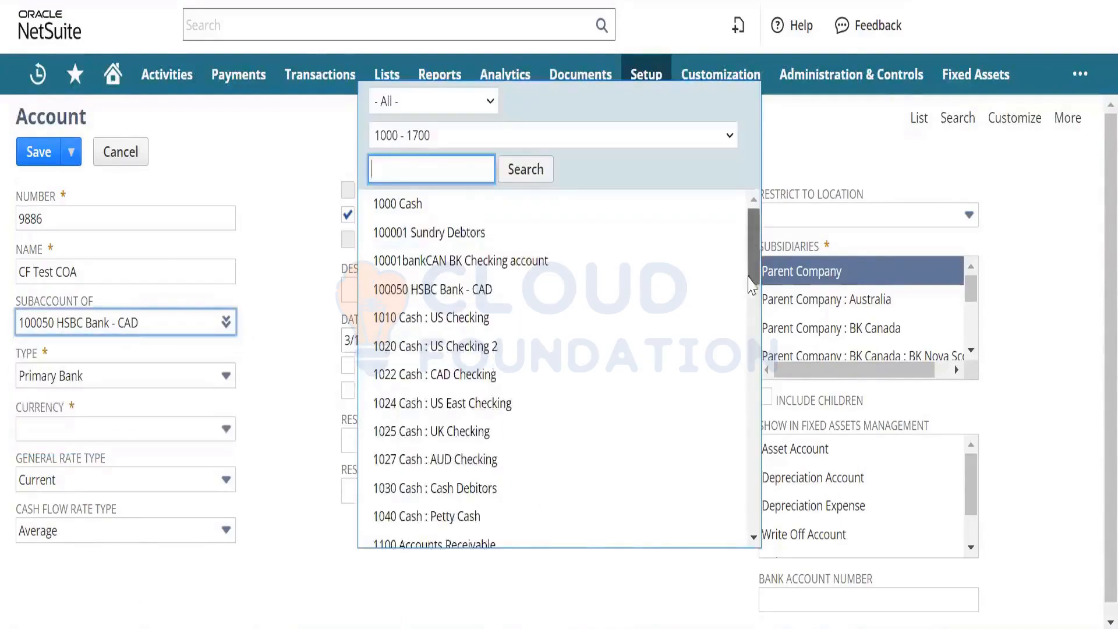
drag(751, 274, 750, 431)
scroll(750, 431, down, 3)
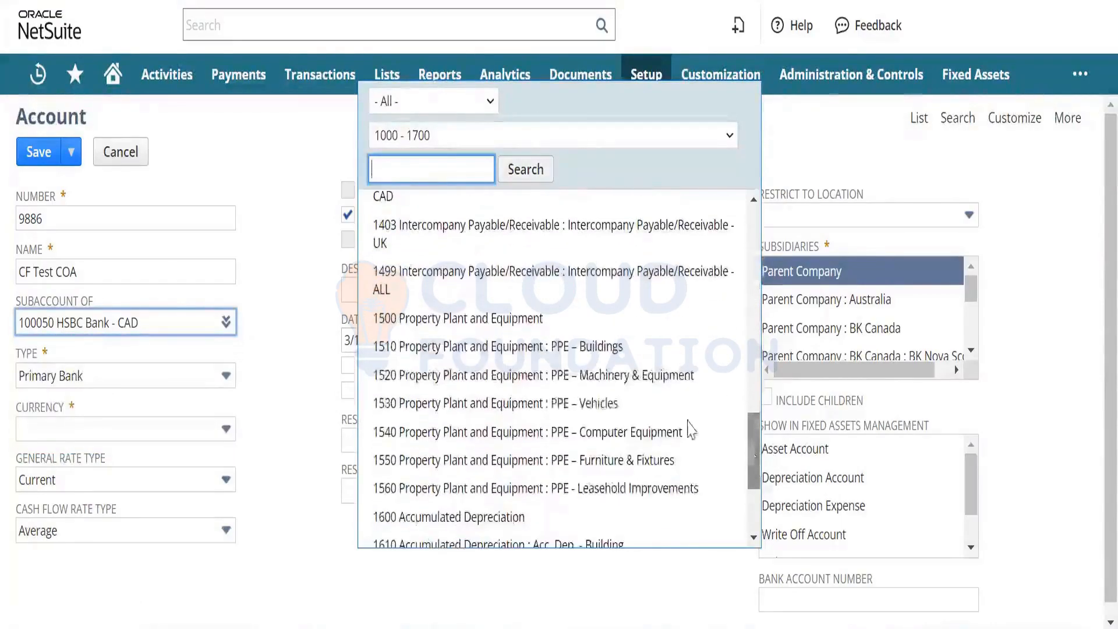
click(517, 326)
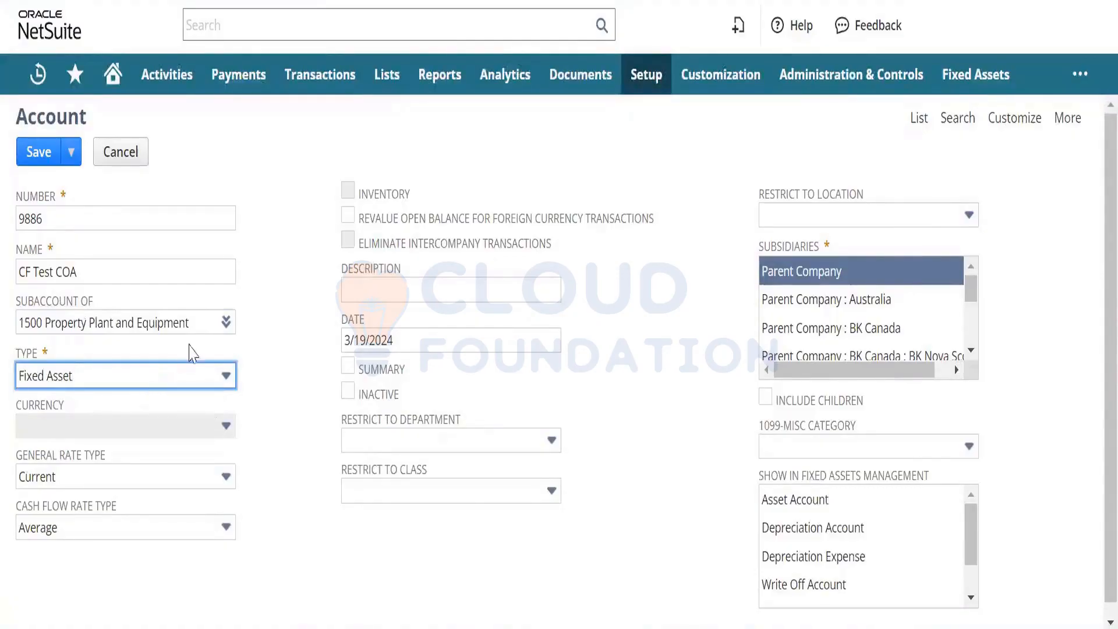
- Change the parent account to 6600 Operating Expenses : Gifts Expense from the 6600 - Tax range
click(224, 326)
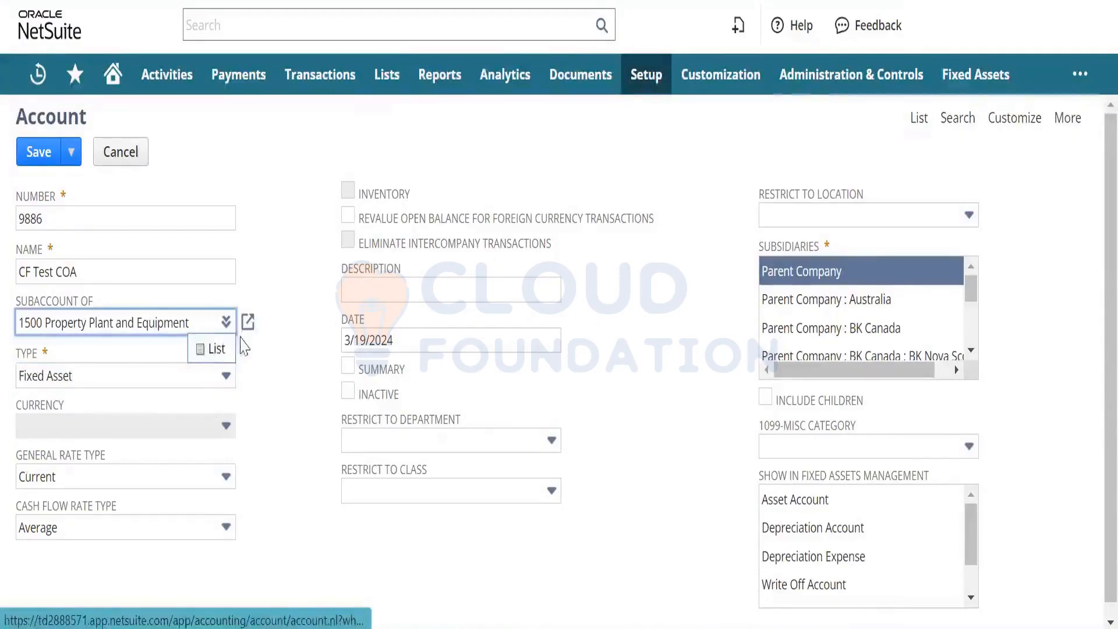
click(225, 351)
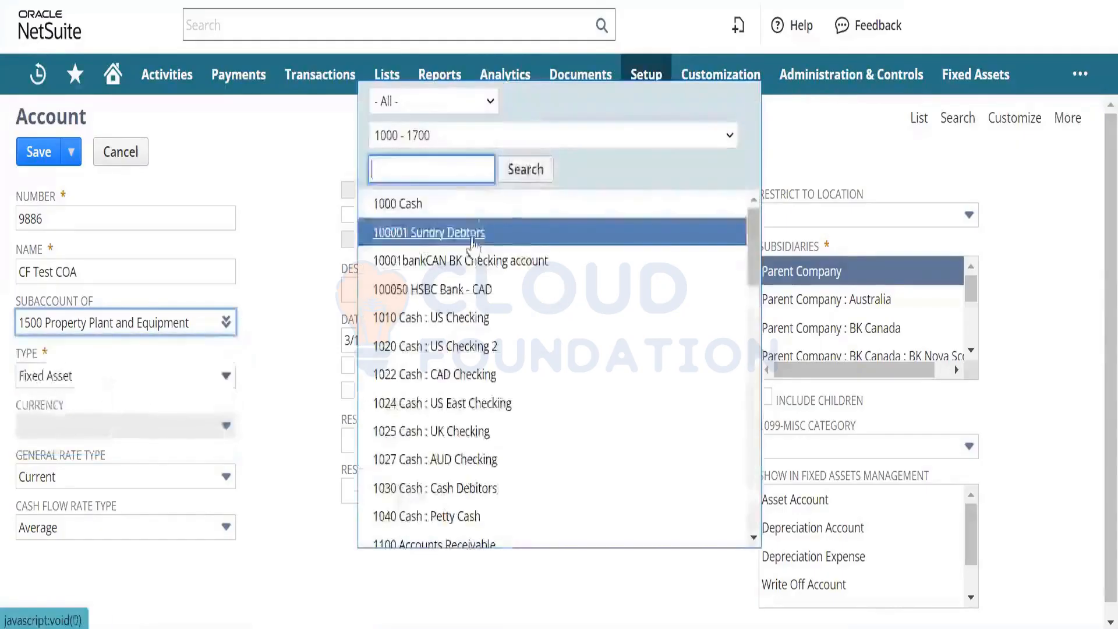
click(531, 142)
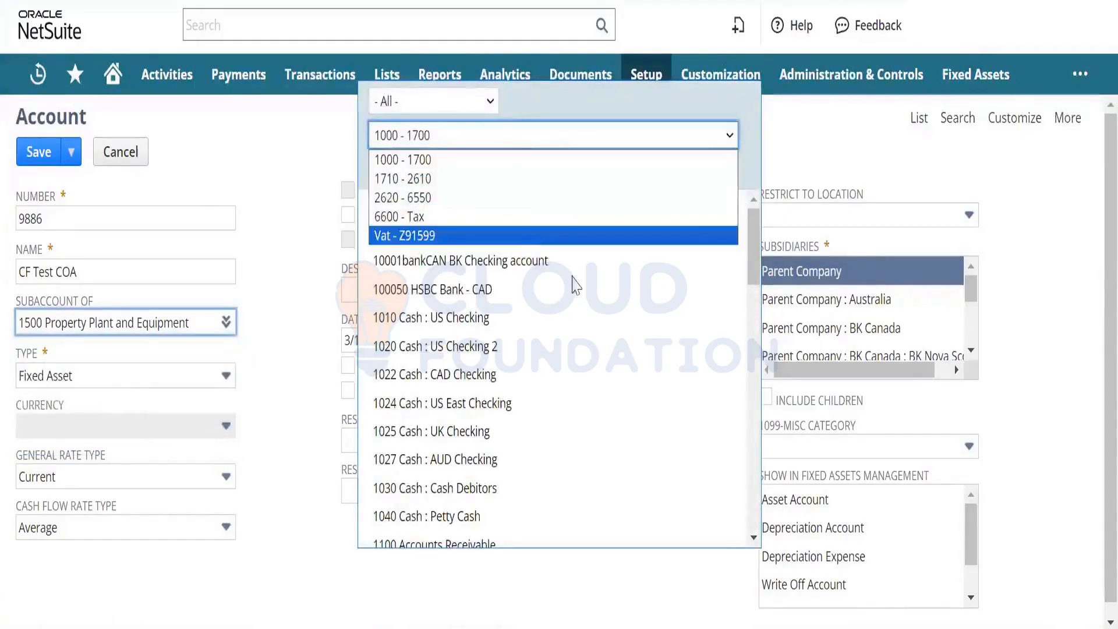
drag(756, 251, 758, 317)
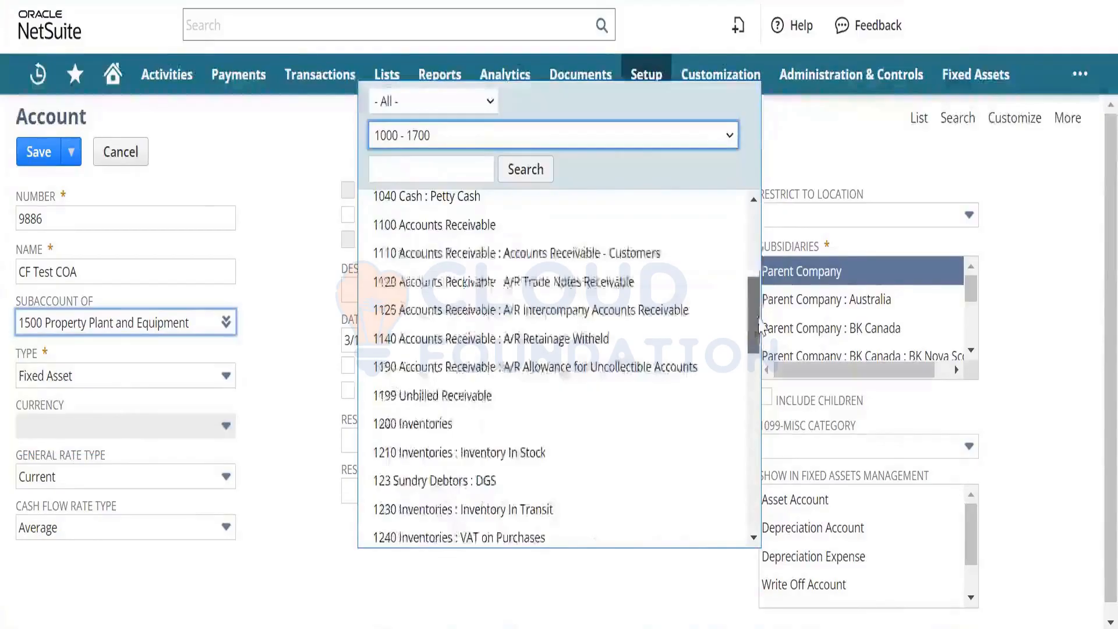
click(688, 142)
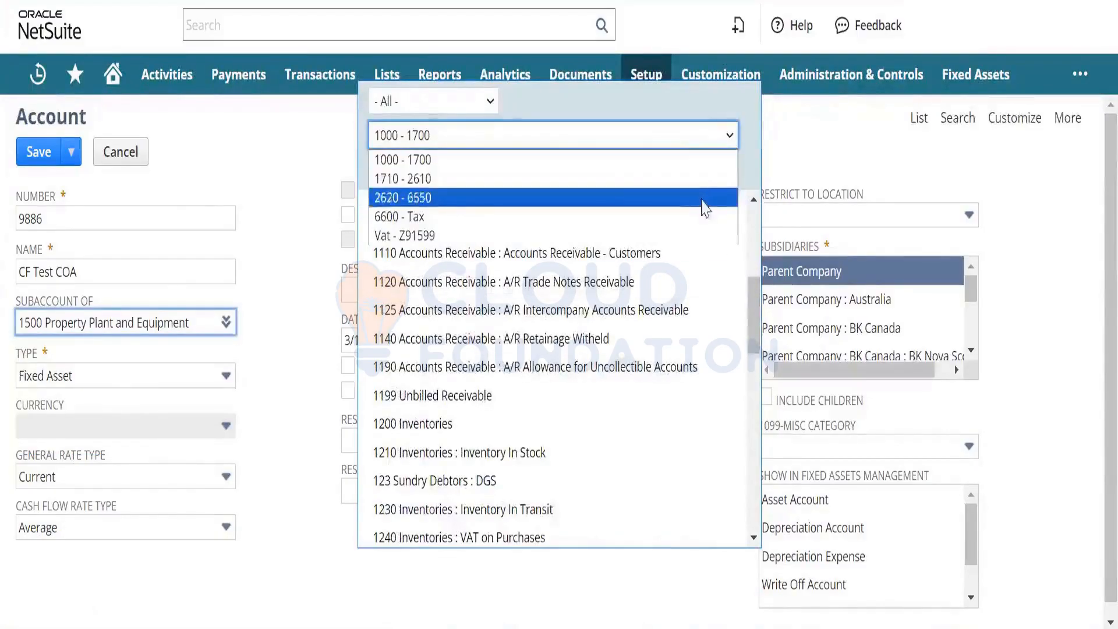
click(695, 221)
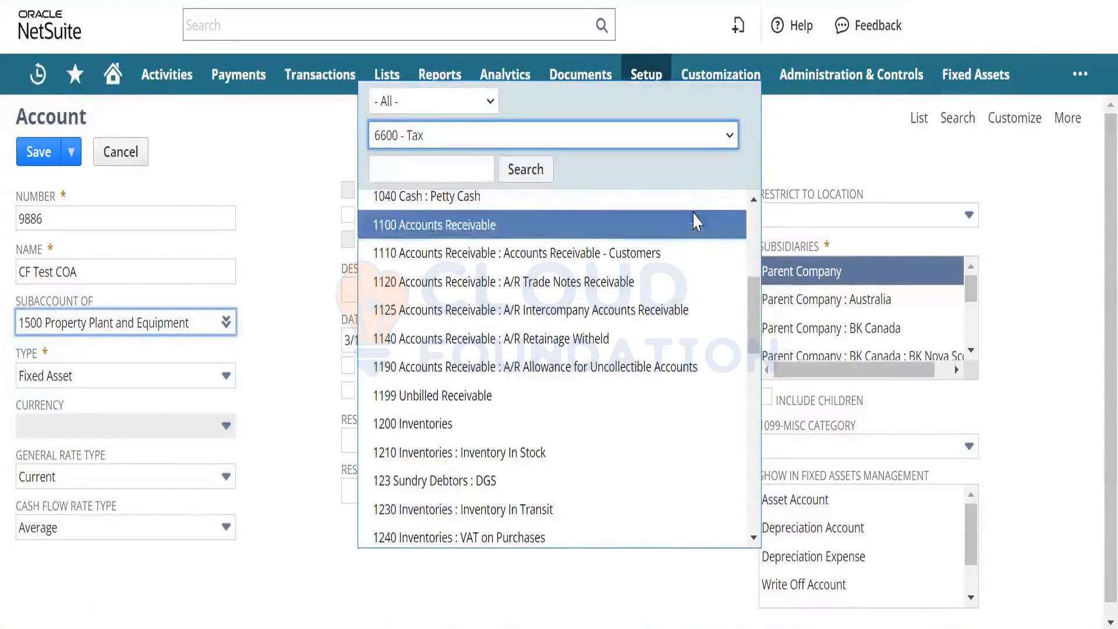
drag(654, 341, 658, 269)
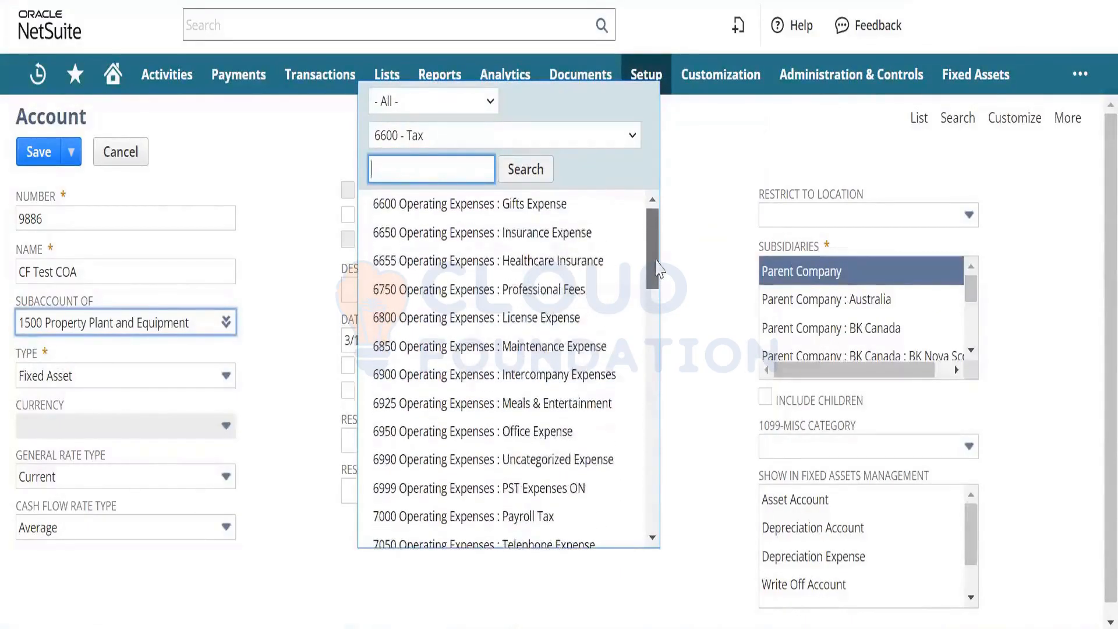
click(536, 207)
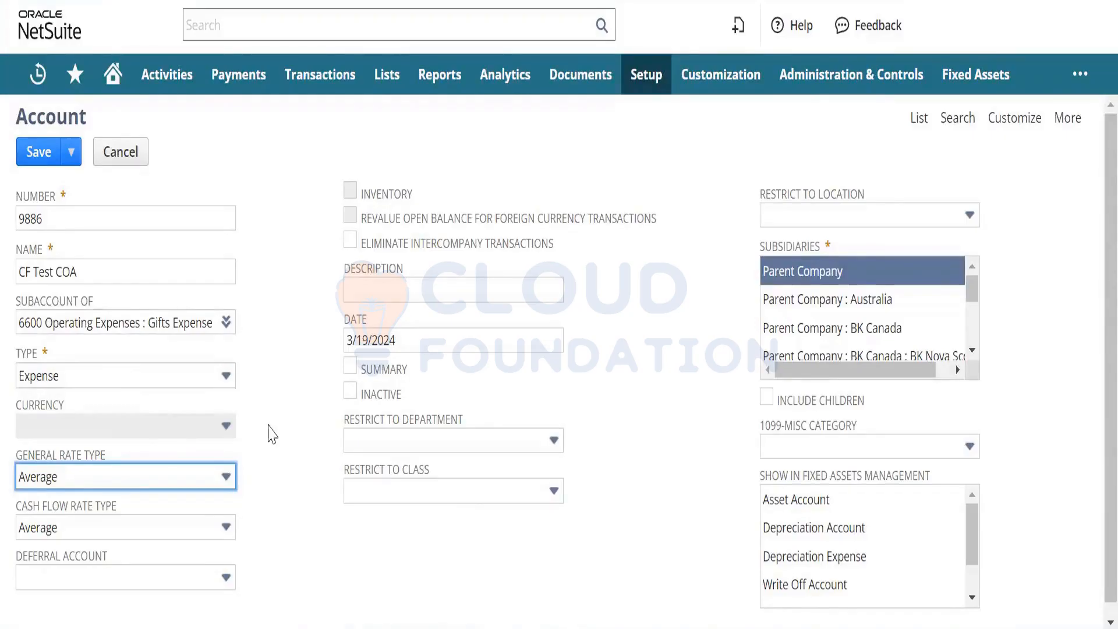
- Copy the account name CF Test COA into the description
triple_click(178, 279)
key(ctrl+c)
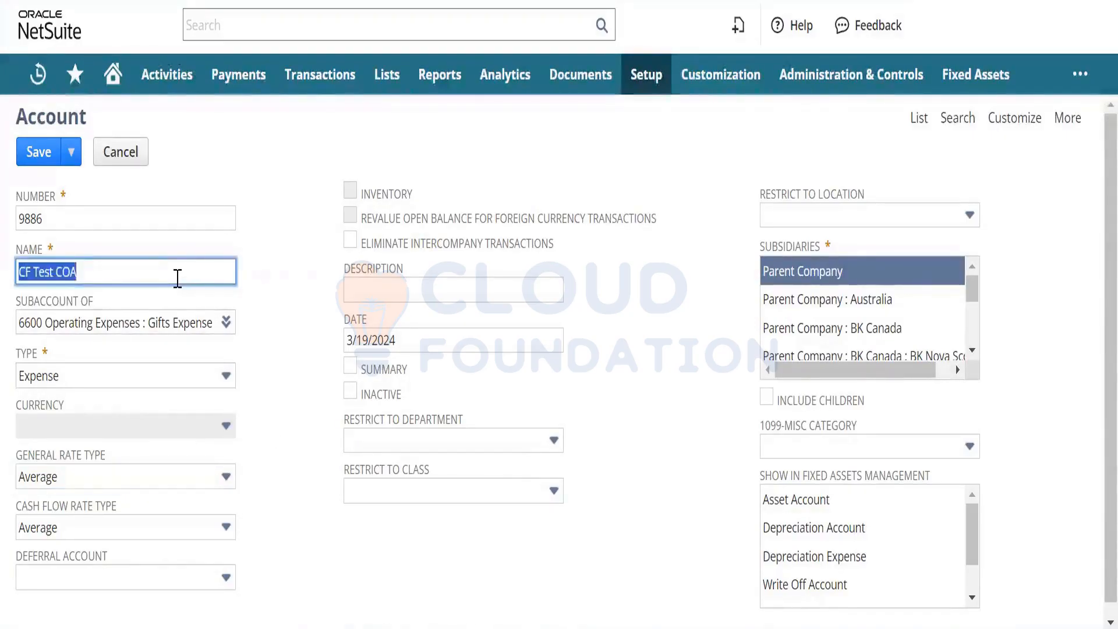
click(424, 280)
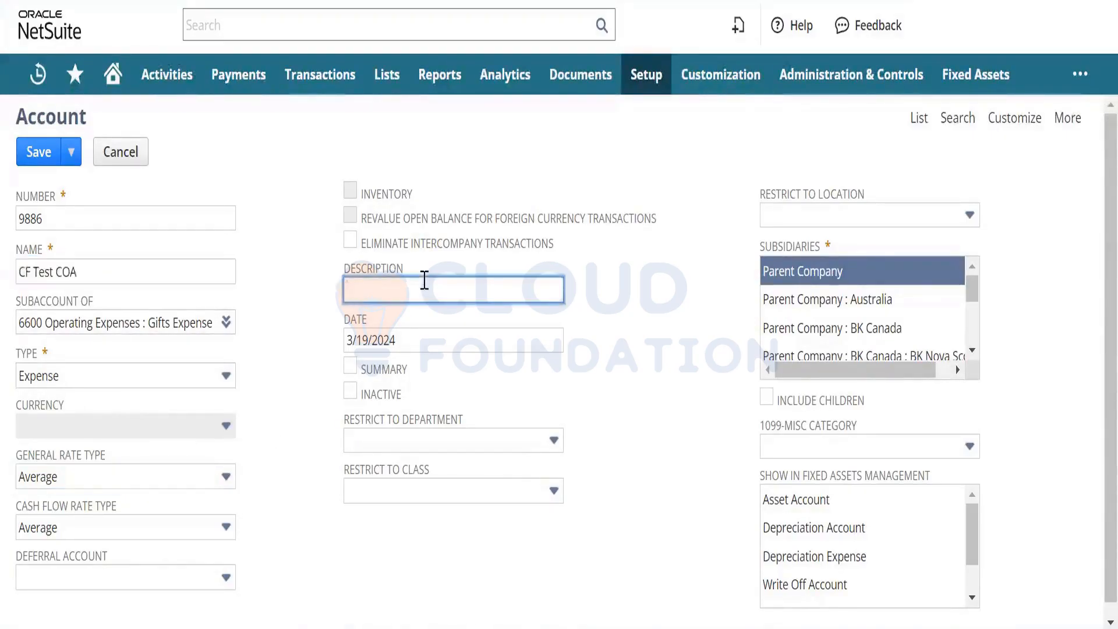
key(ctrl+v)
click(629, 442)
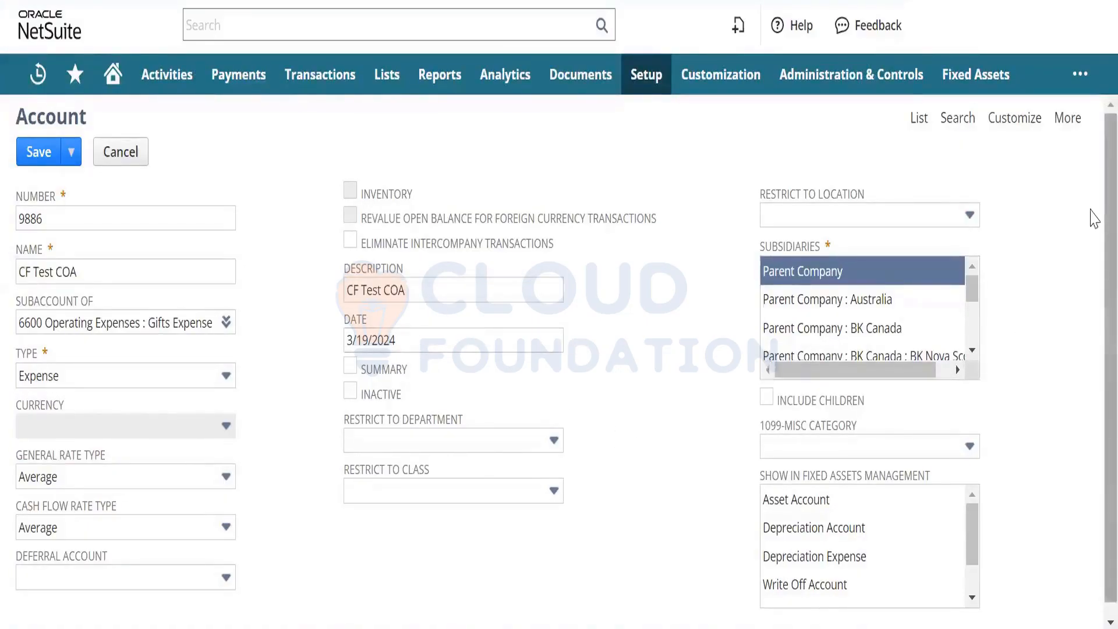
- Review the general rate type options without changing the selection
scroll(1093, 264, down, 1)
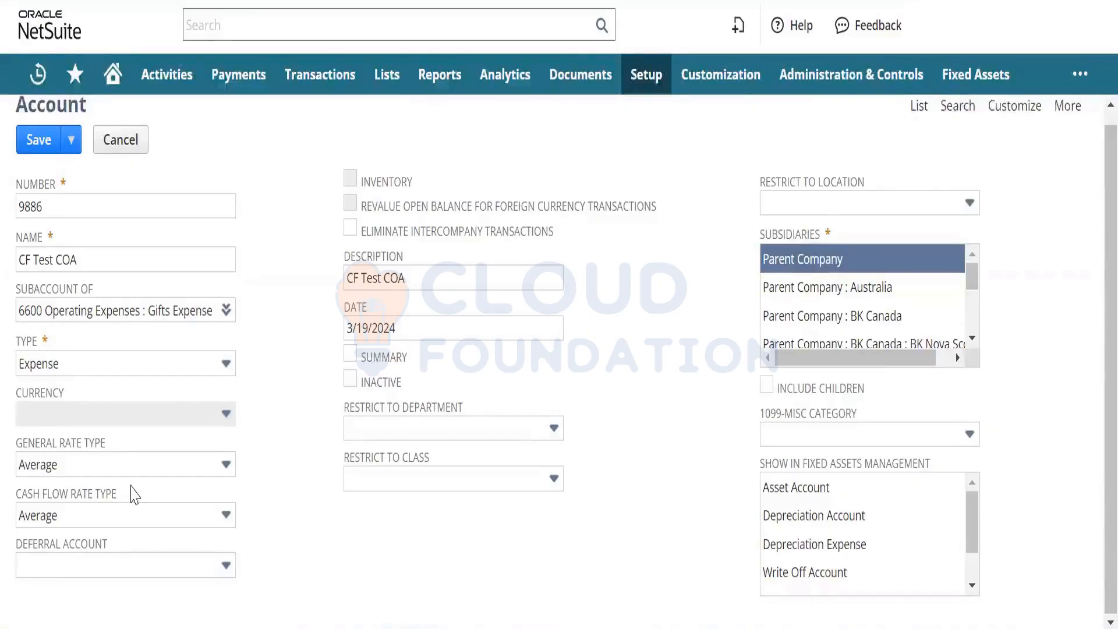
click(169, 475)
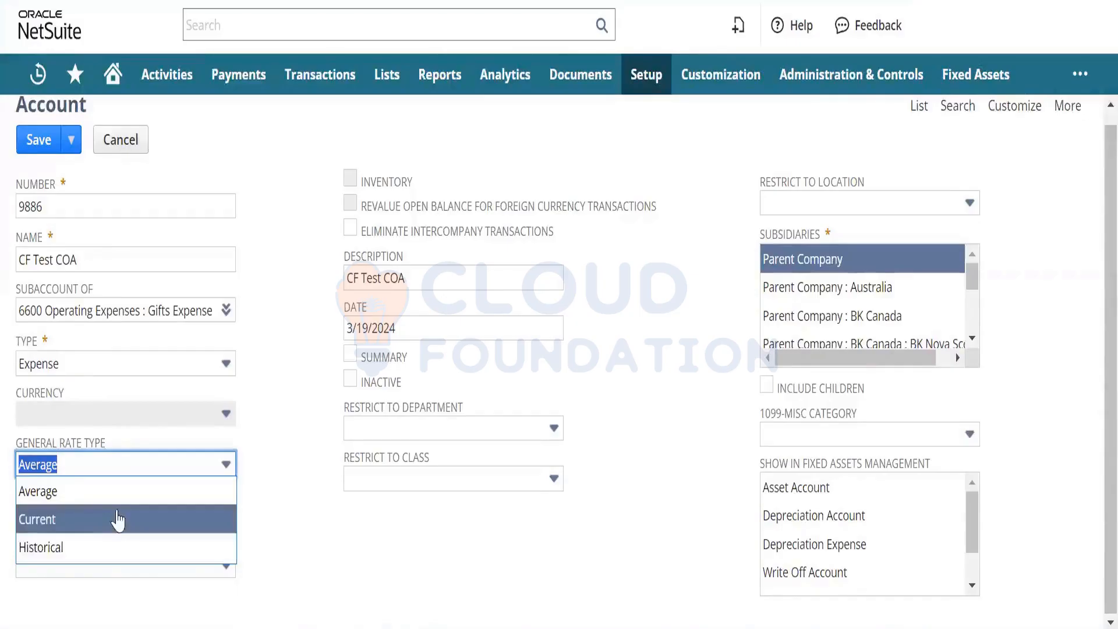
click(294, 549)
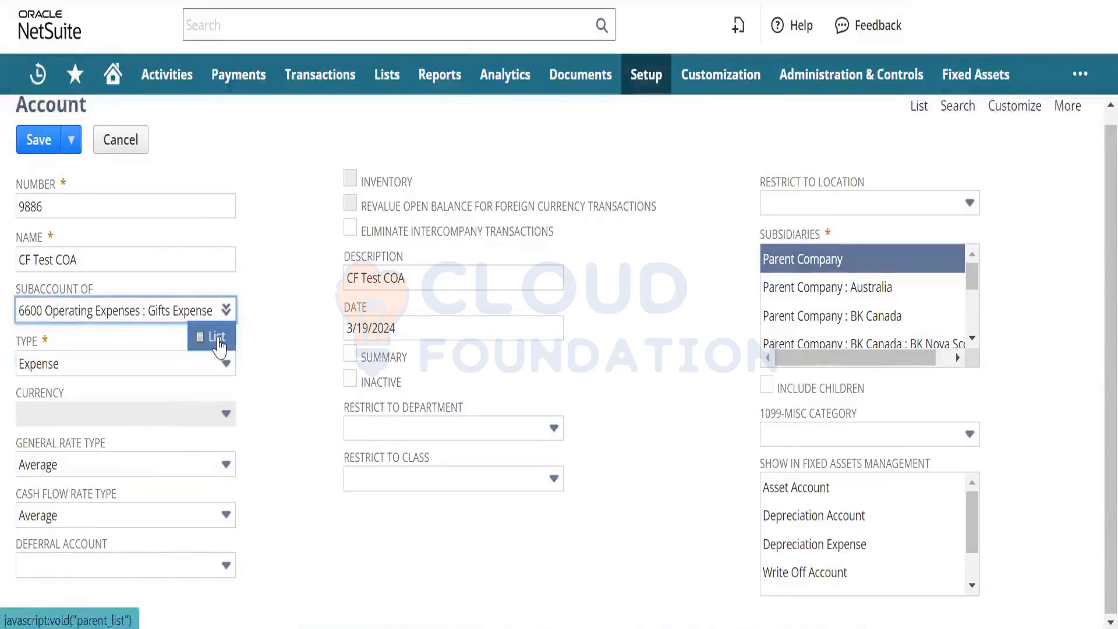
- Make the account a subaccount of 1000 Cash and set its currency to Australian Dollar
click(220, 333)
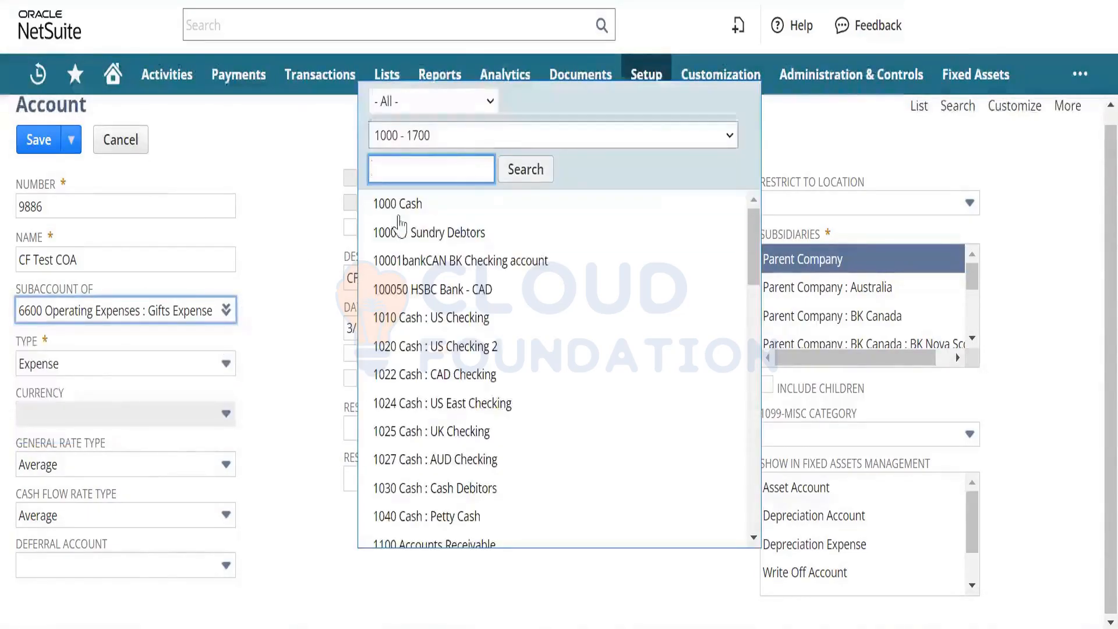
click(406, 205)
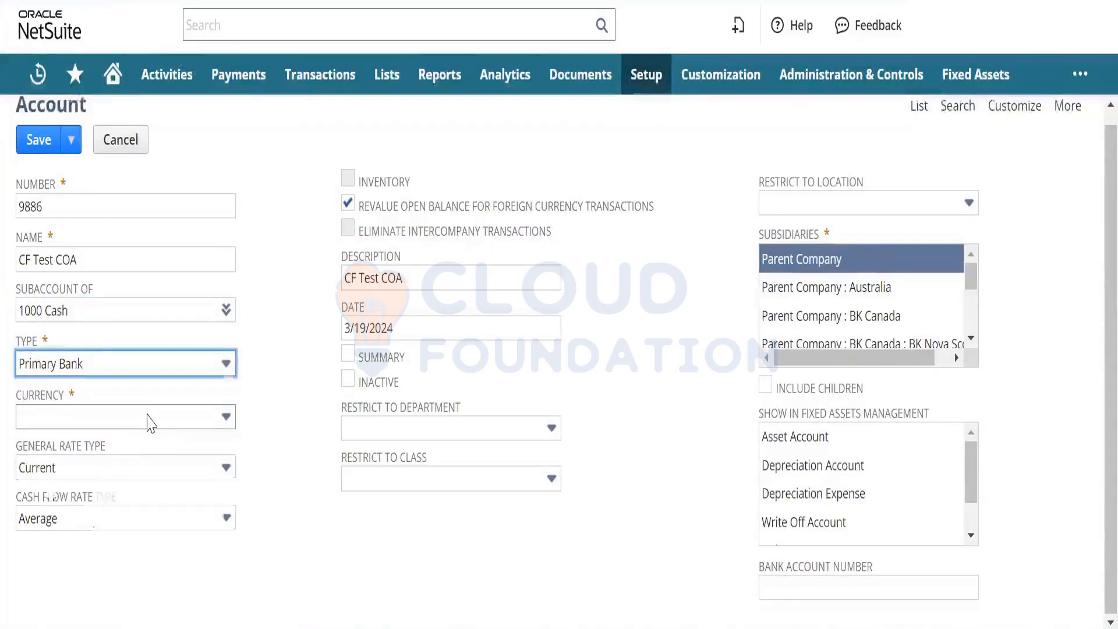
click(152, 422)
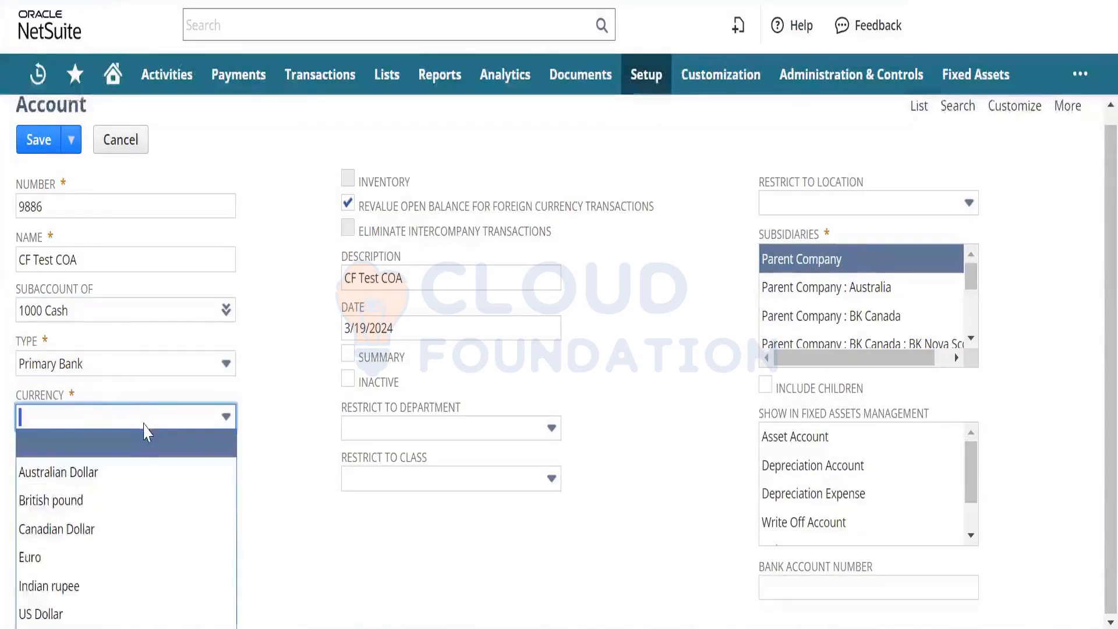
click(132, 473)
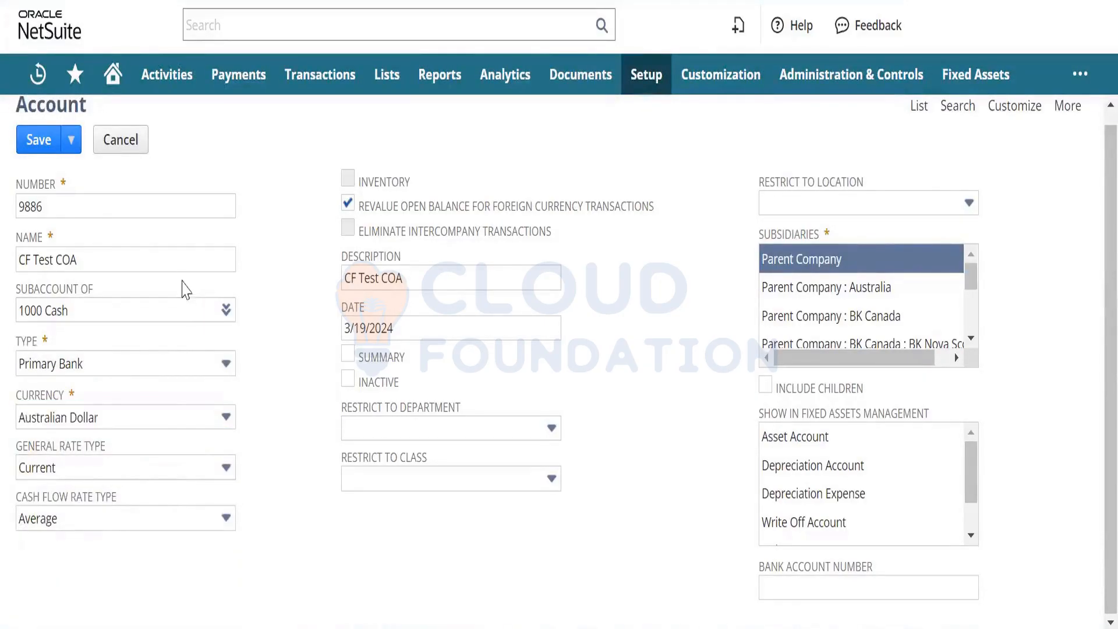
- Extend the account name to CF Test COA_Bank
click(183, 268)
text(_Bank)
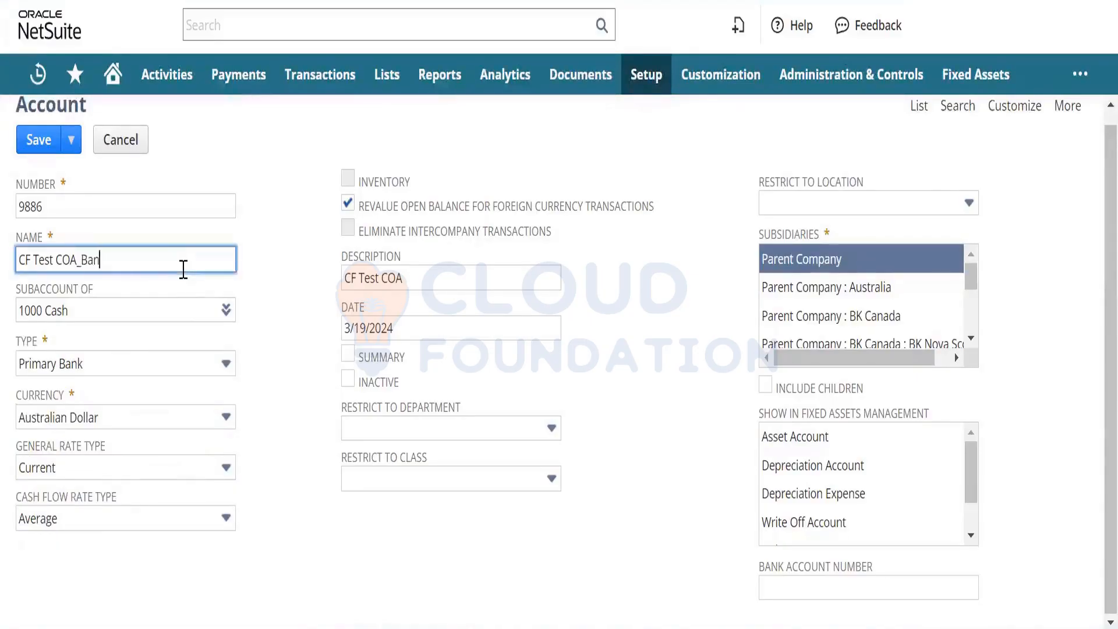
key(Tab)
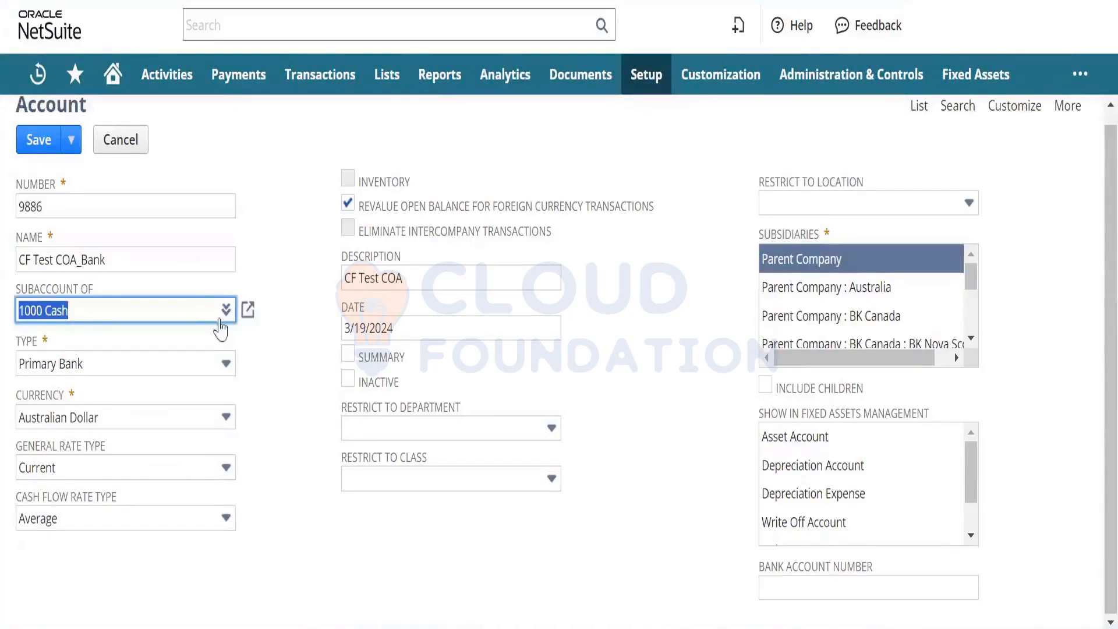
click(288, 419)
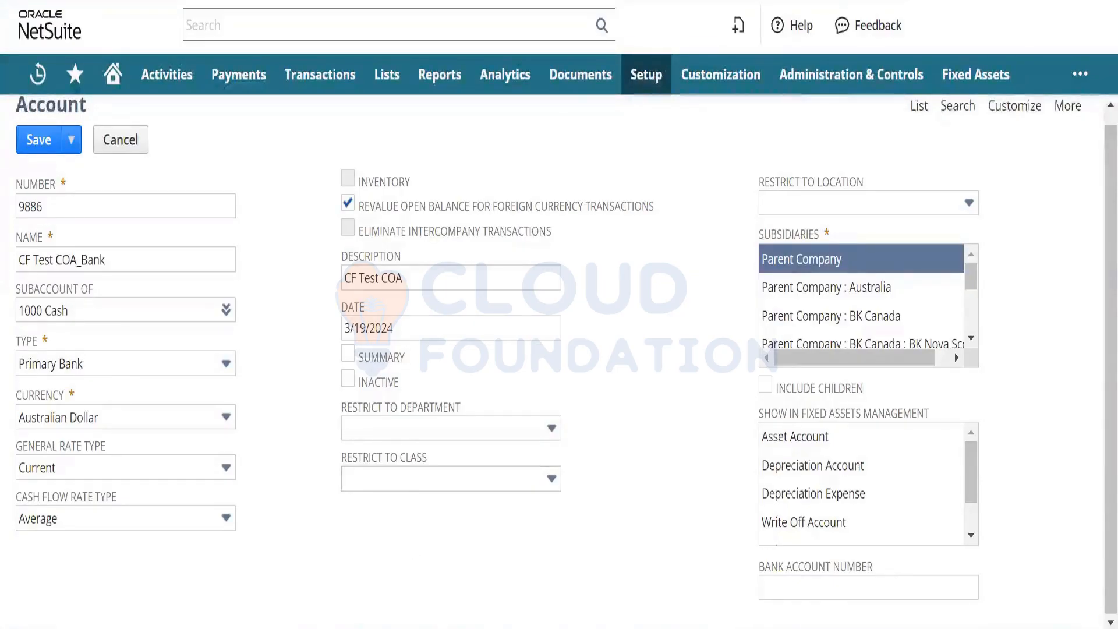
- Open Notepad and write a Parent line followed by three indented lines: Child 2, Child 3 and Child 3
key(super)
text(note)
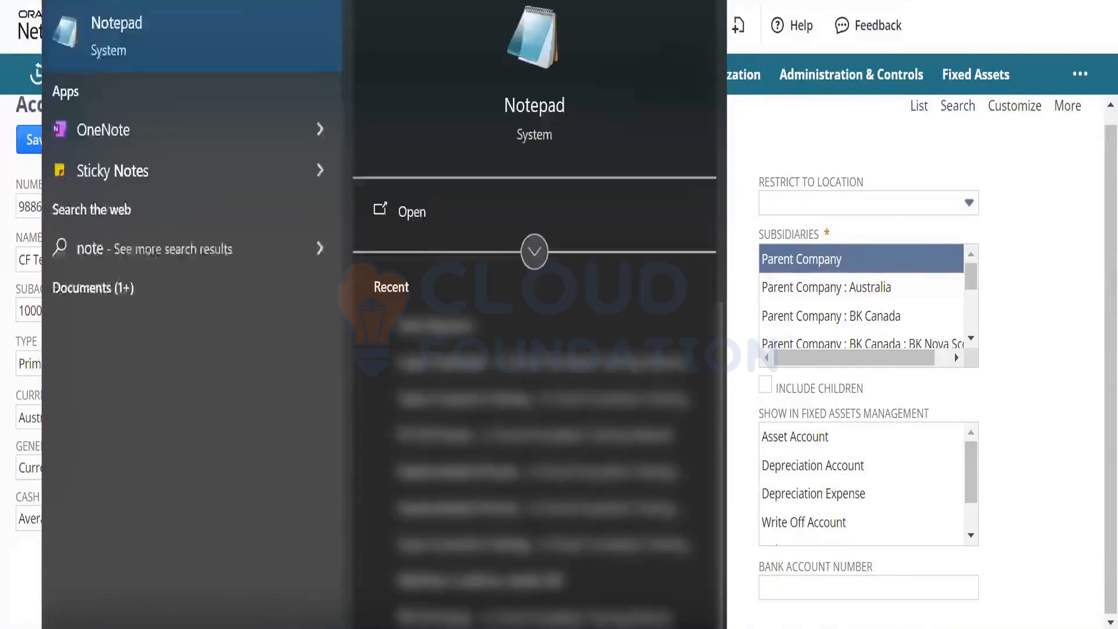
key(Return)
text(Pa)
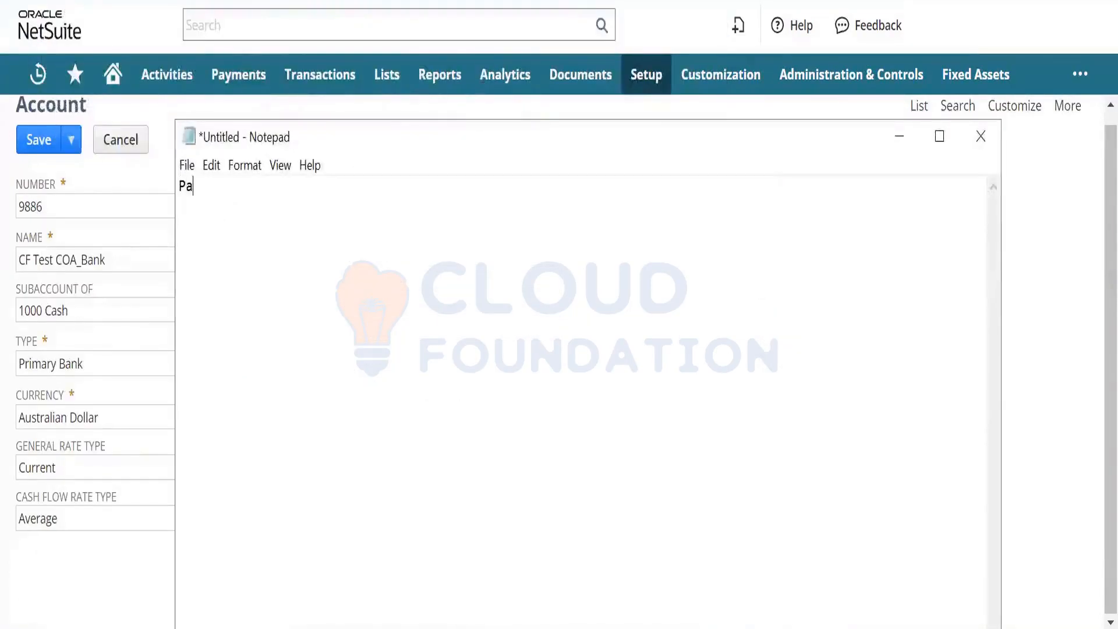
text(rent   Child)
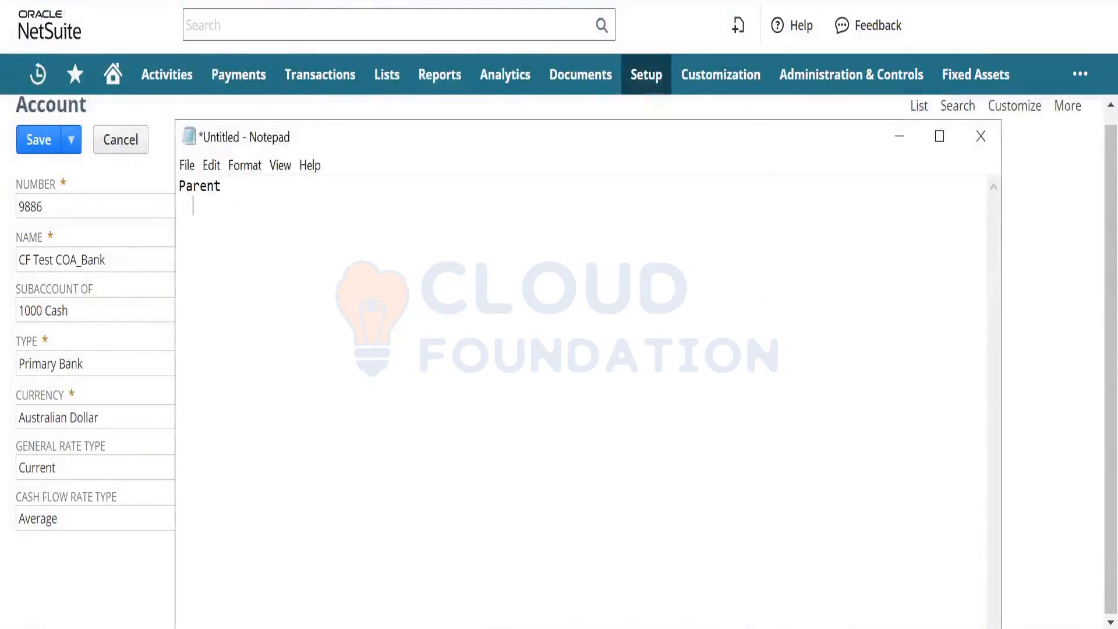
key(Return)
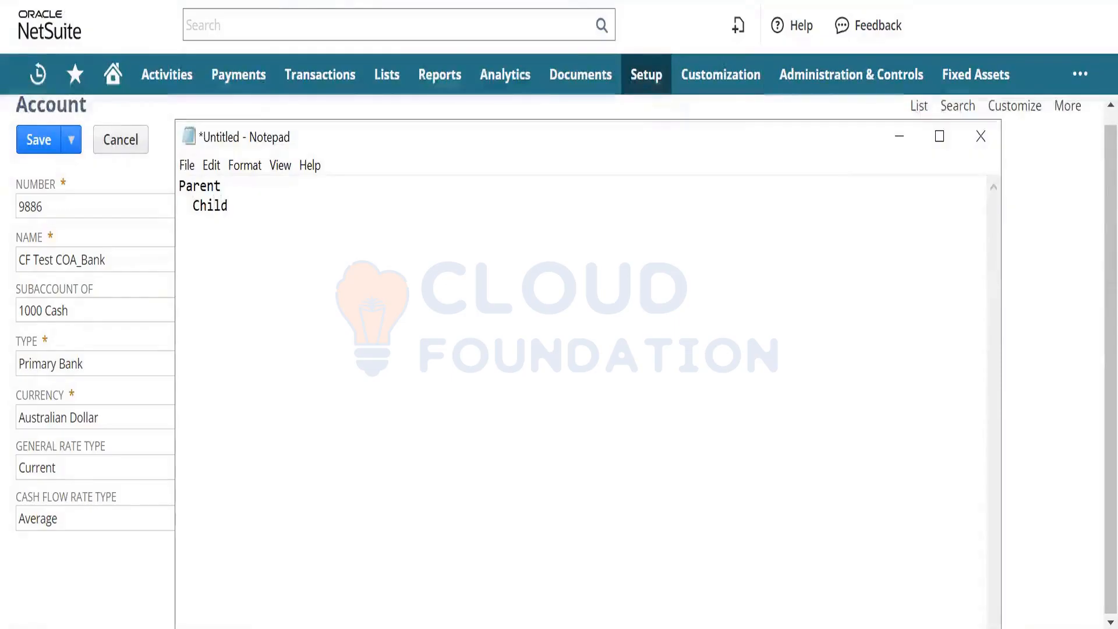
key(BackSpace)
text(2   )
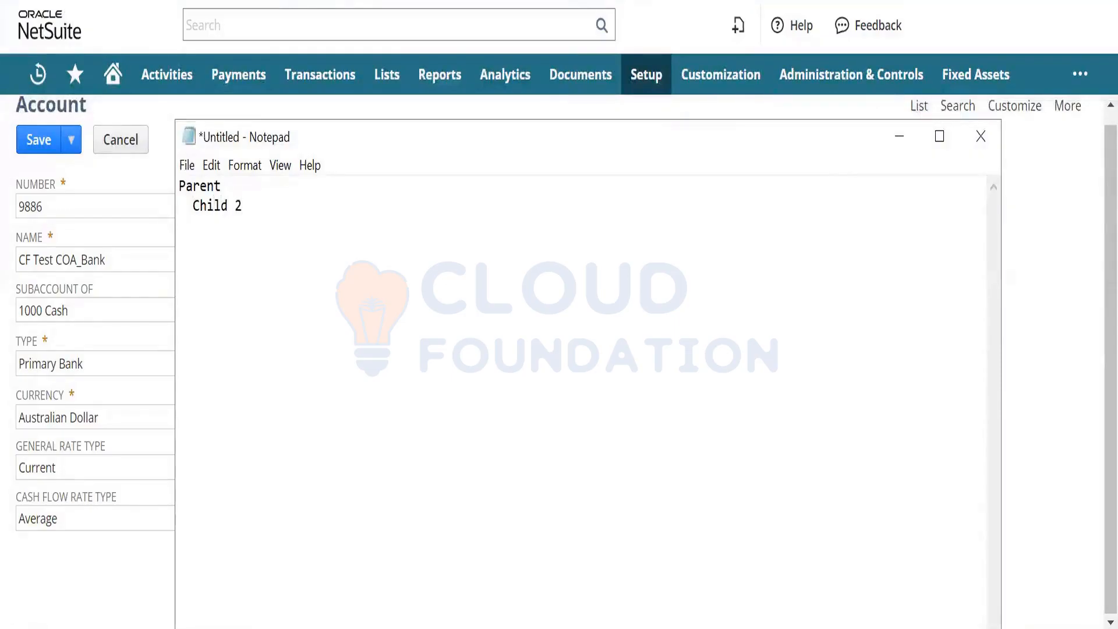
text(Child 3)
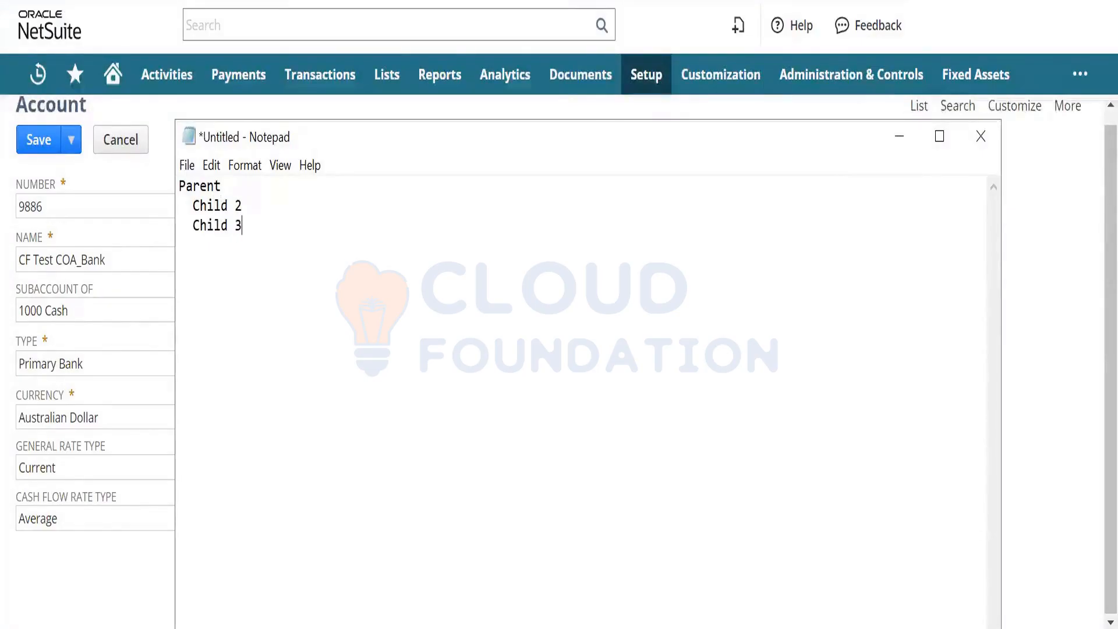
key(Return)
key(BackSpace)
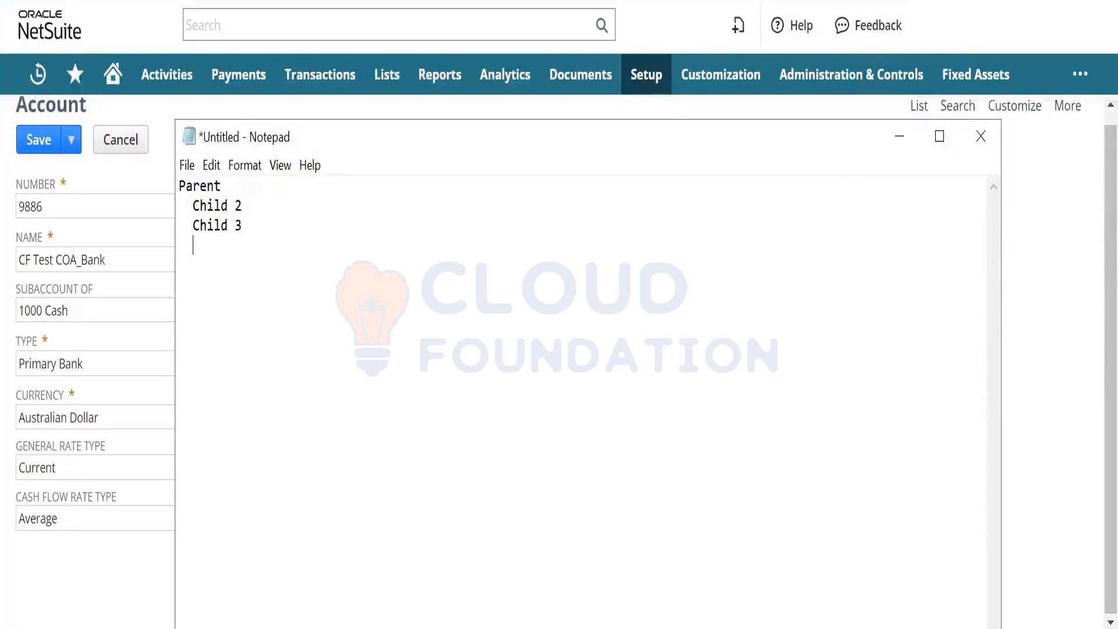
text(Child 3)
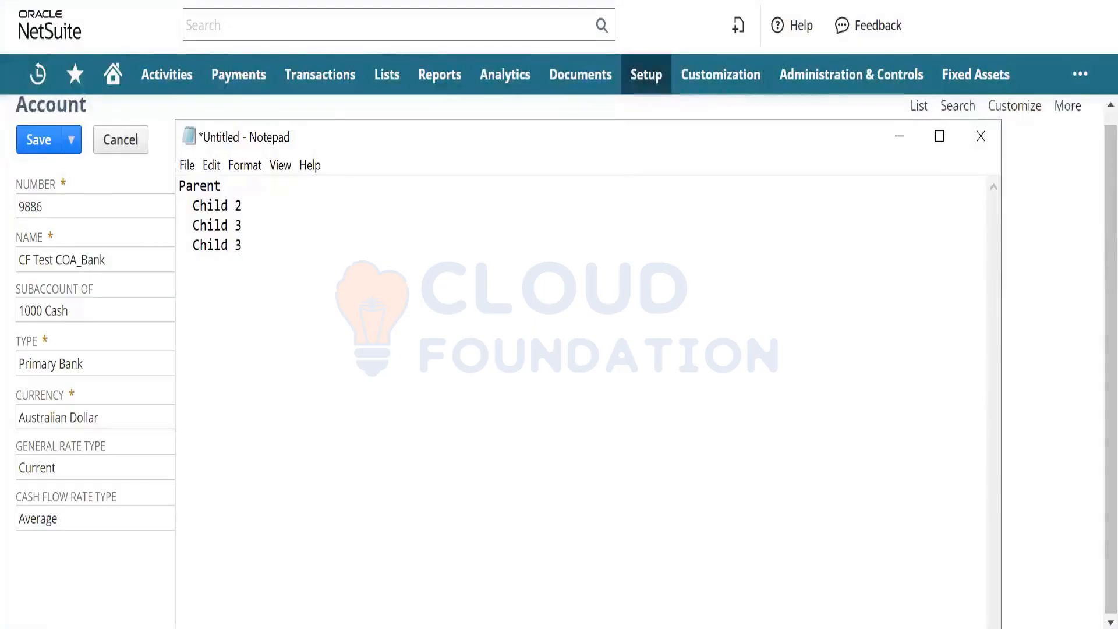
- Highlight the word Parent in the note and compare the note with the account form
click(50, 583)
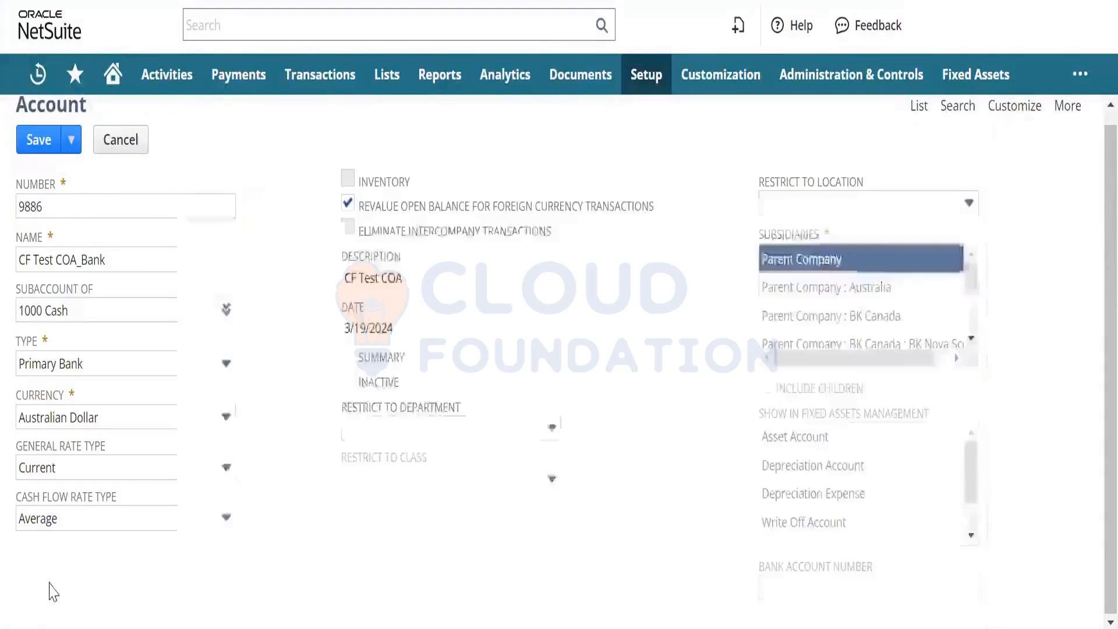
key(alt+Tab)
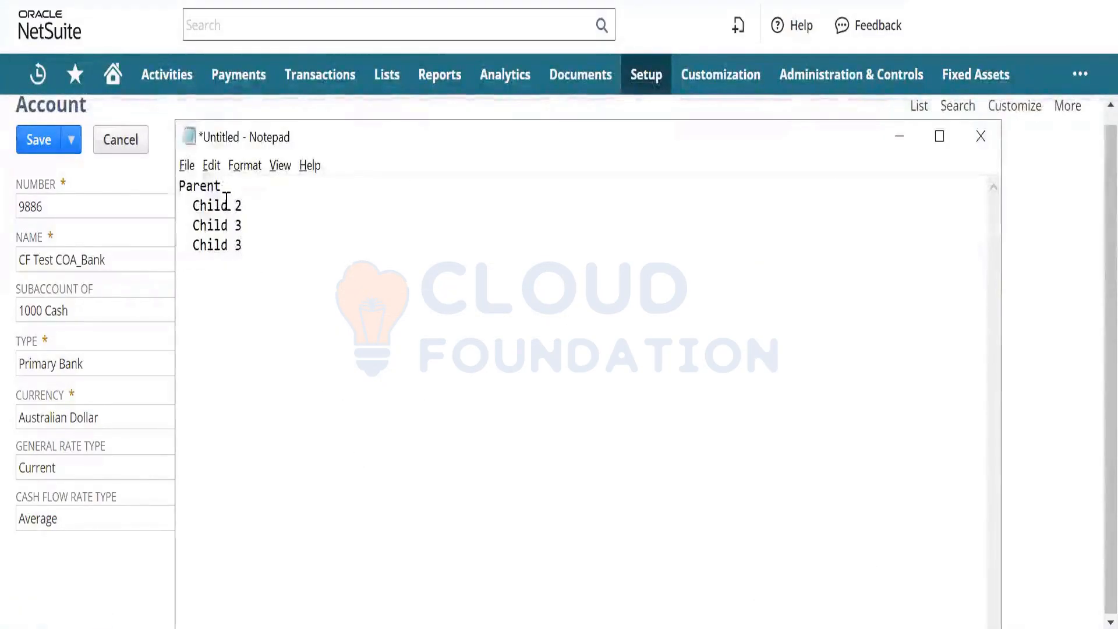
double_click(202, 181)
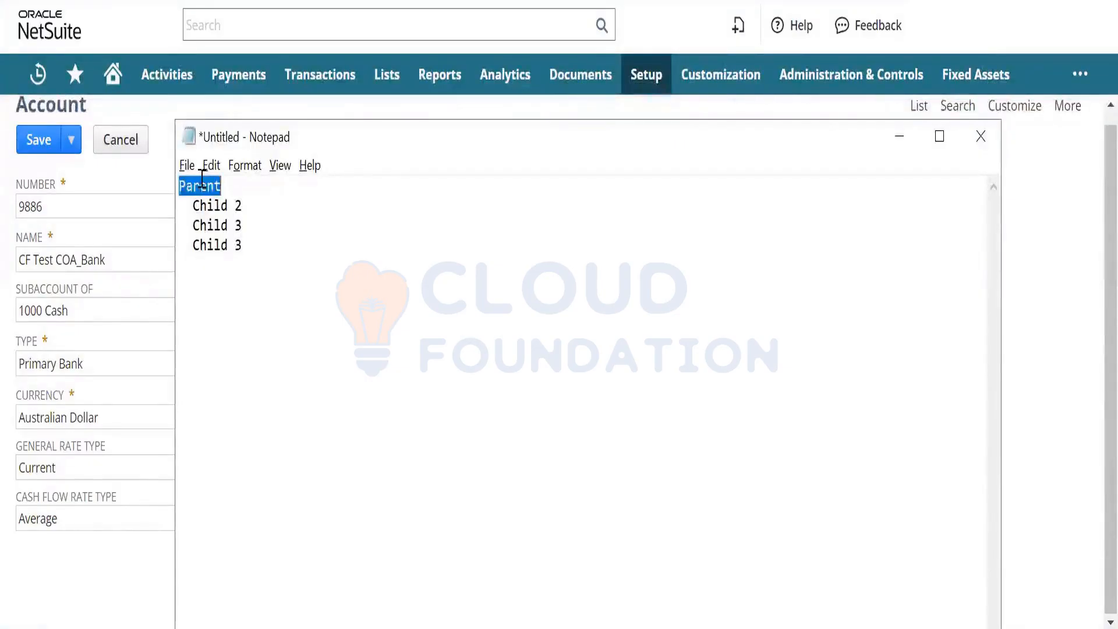
key(alt+Tab)
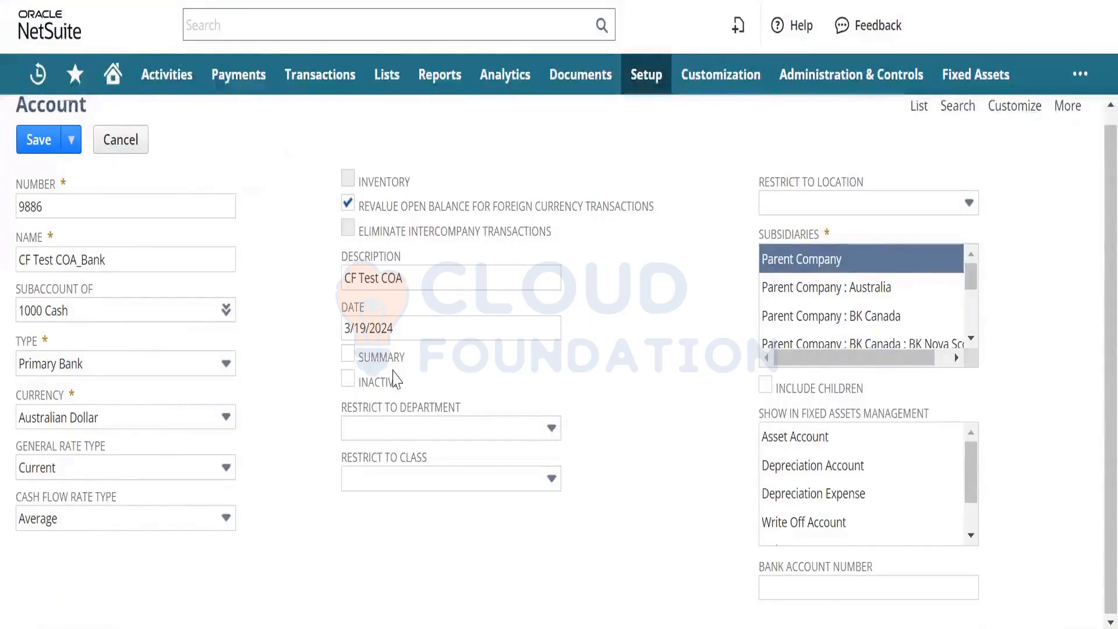
key(alt+Tab)
- Add the amounts 2000, 3000 and 4500 to the ends of the three child lines in the note
click(261, 210)
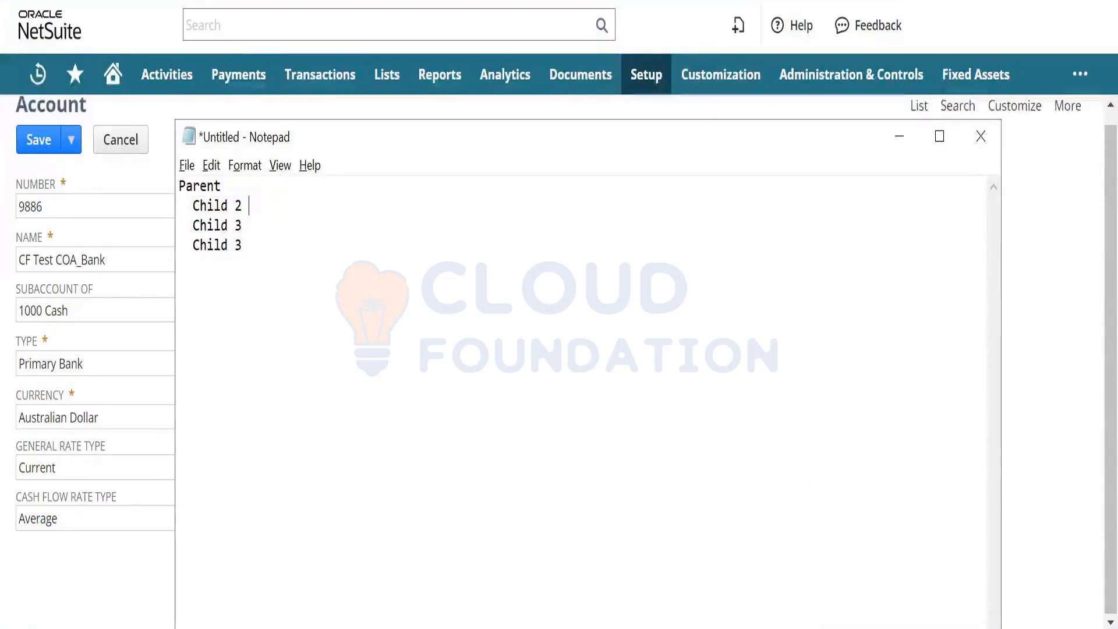
text(2000)
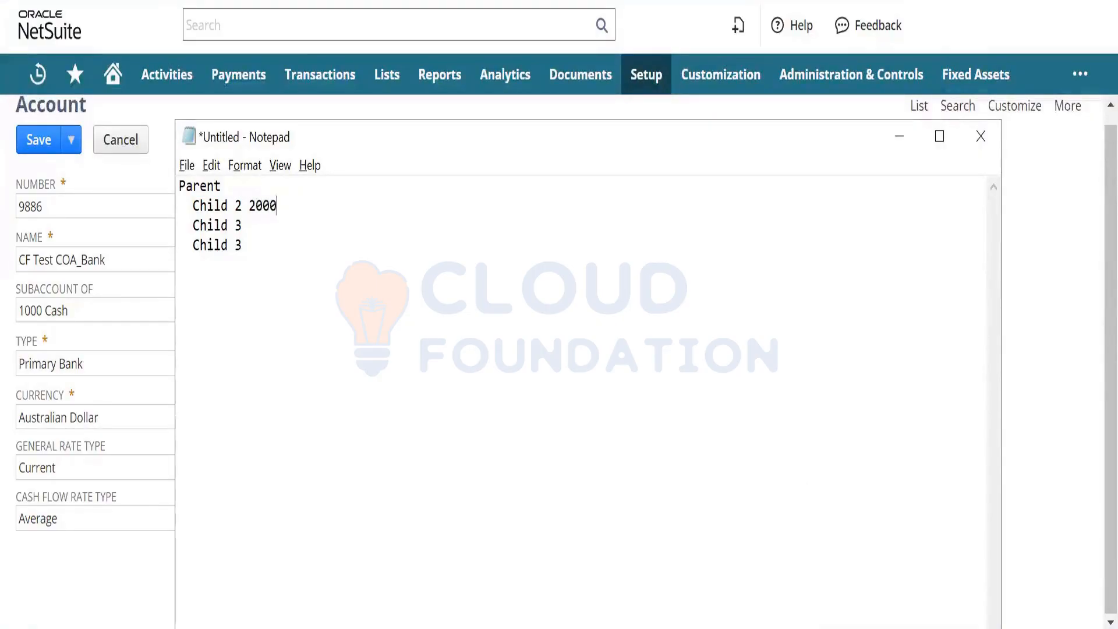
key(Down)
text(3 )
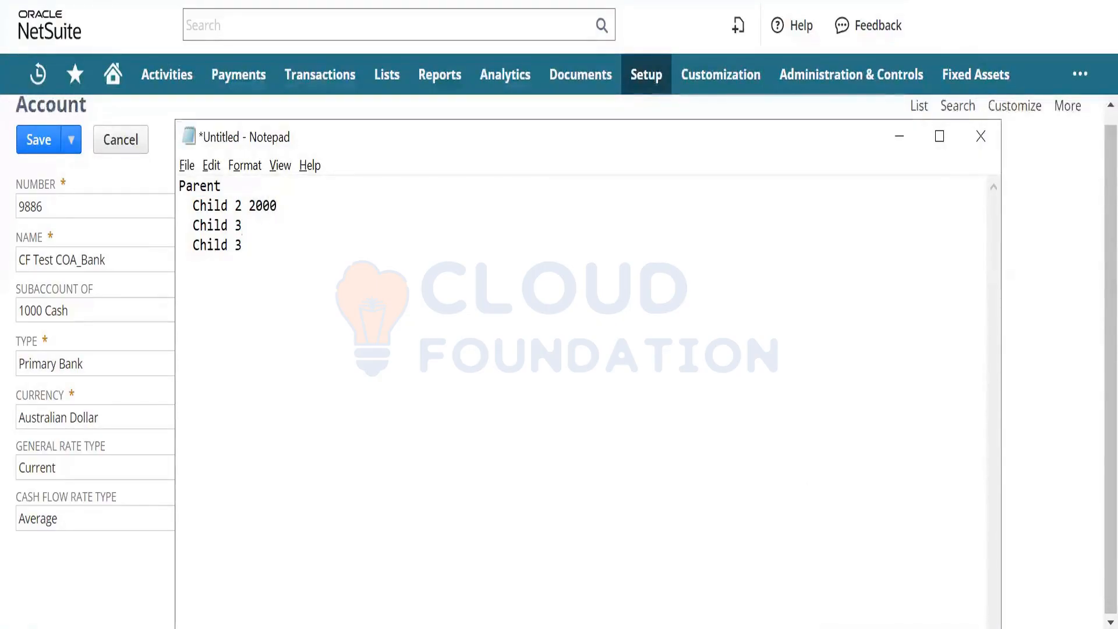
text(3000)
key(Down)
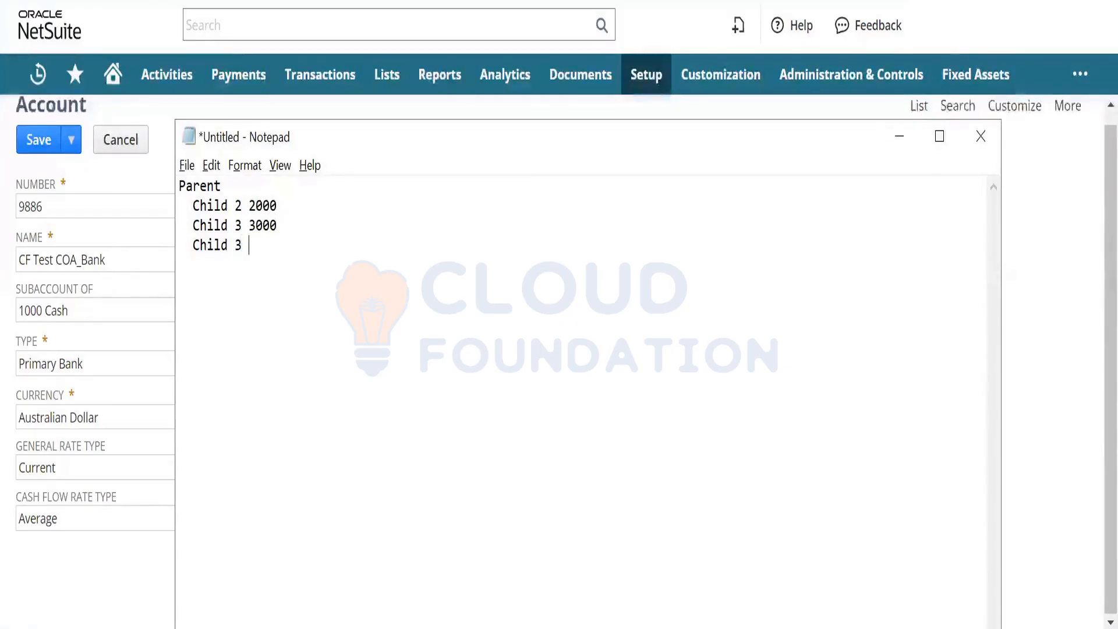
text(4\)
key(BackSpace)
key(BackSpace)
key(BackSpace)
key(BackSpace)
text(4500)
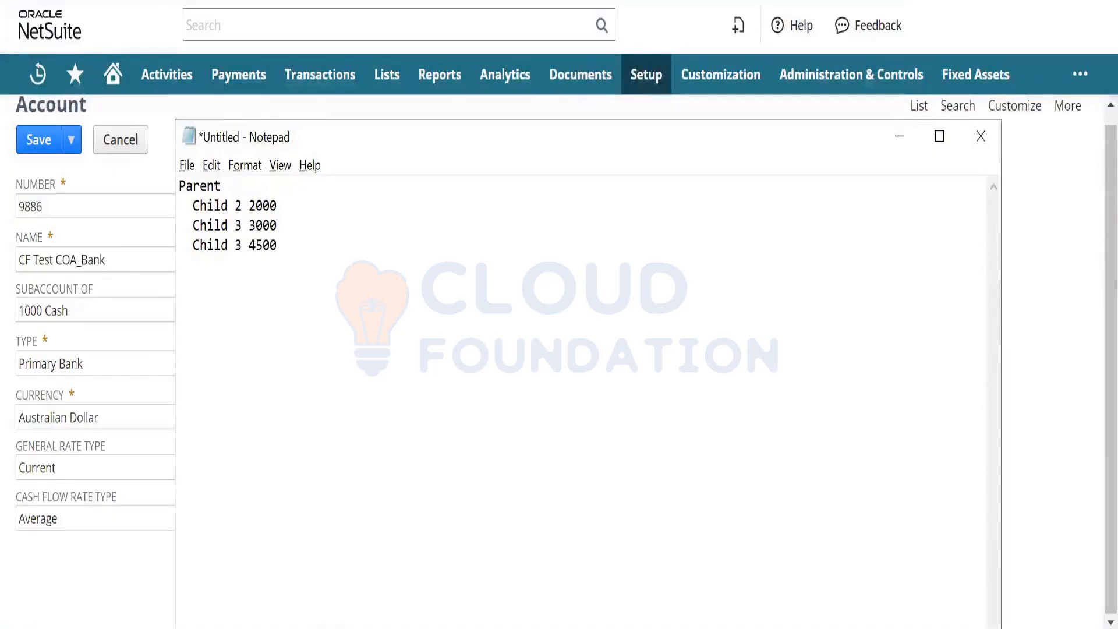
- Extend the Parent line in the note to read "Parent - 9500"
key(Up)
key(Up)
key(Up)
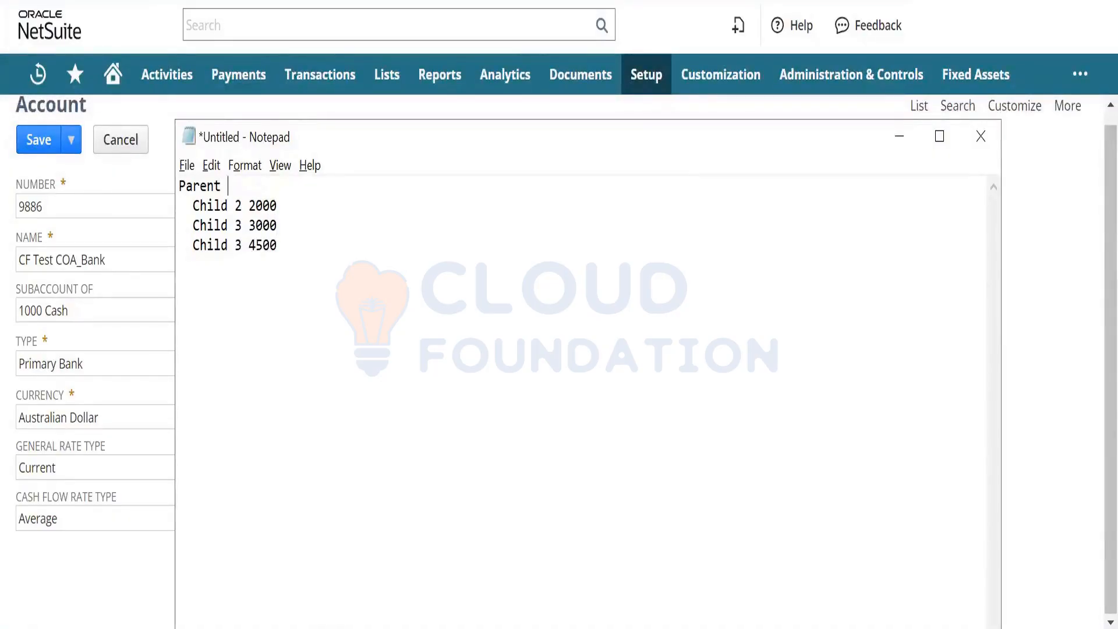
text(- 95--)
key(BackSpace)
key(BackSpace)
text(00)
- Check the account form, return to the note and highlight its three child lines
key(alt+Tab)
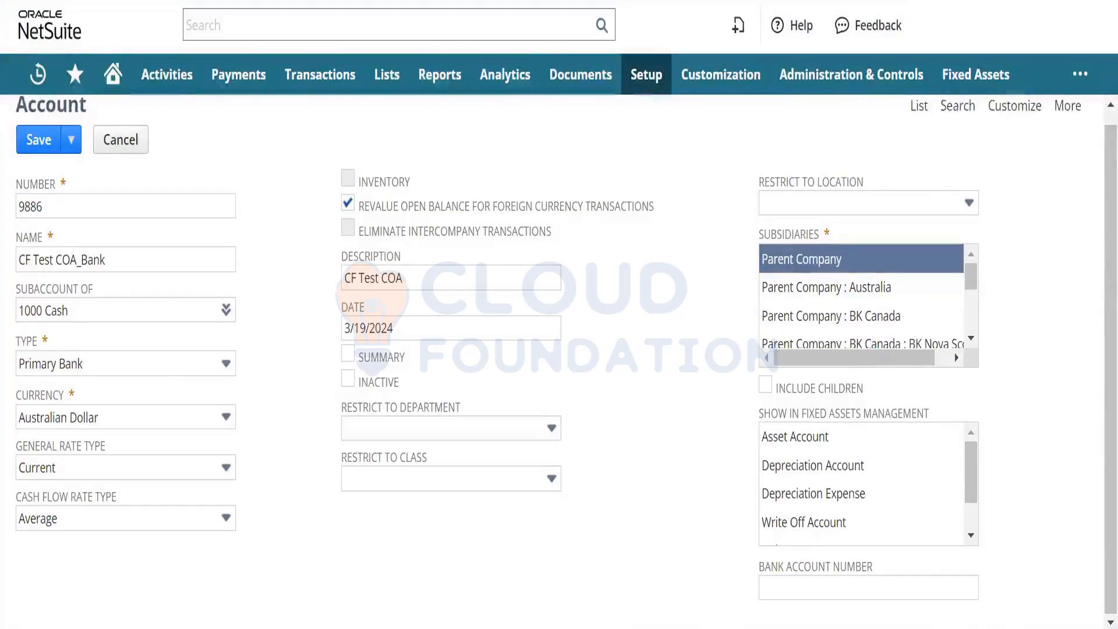
key(alt+Tab)
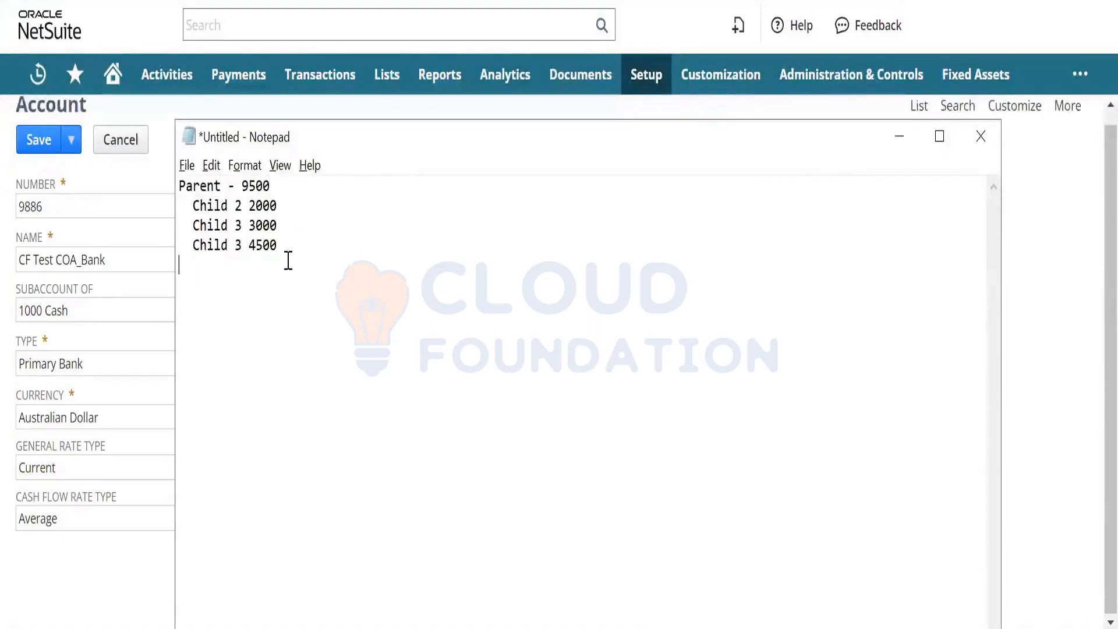
drag(278, 244, 193, 205)
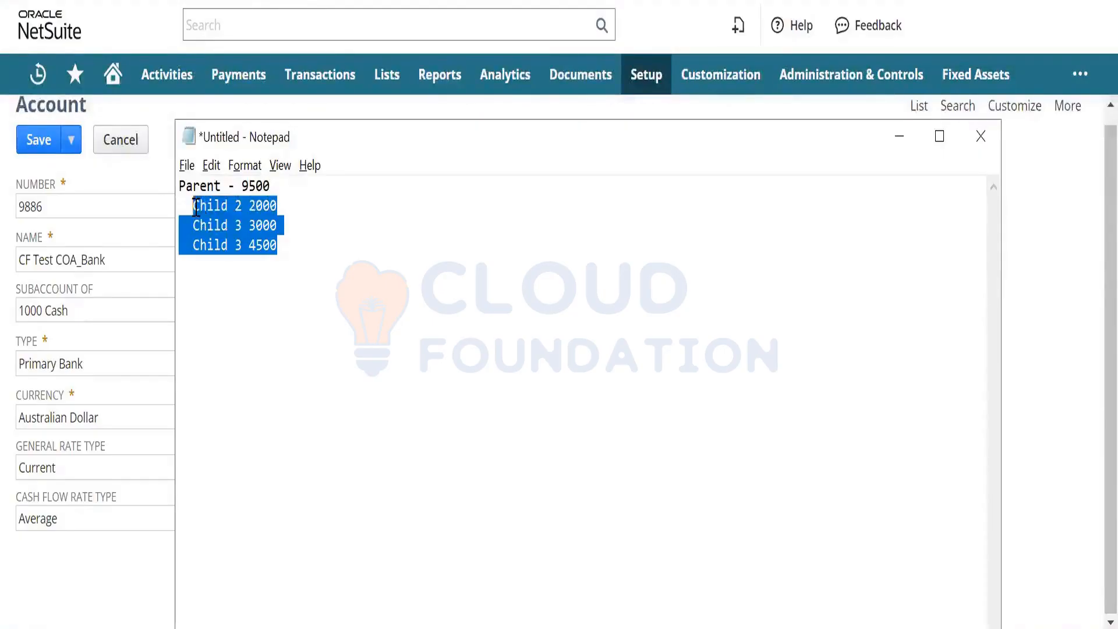
- Return to the account form and review the department restriction options without choosing one
click(1057, 242)
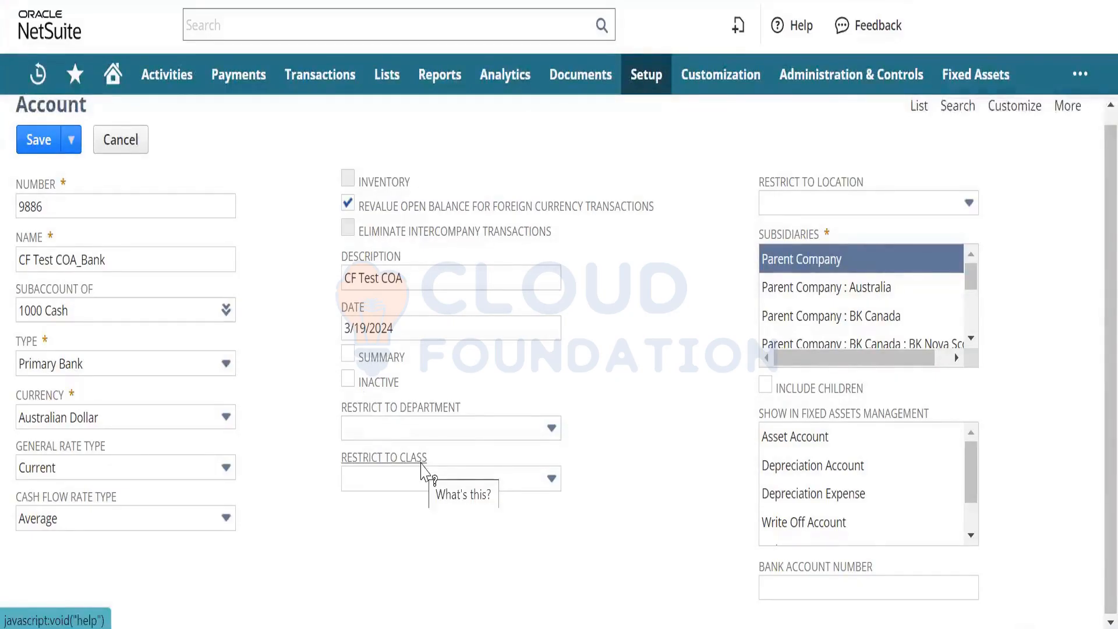
click(501, 434)
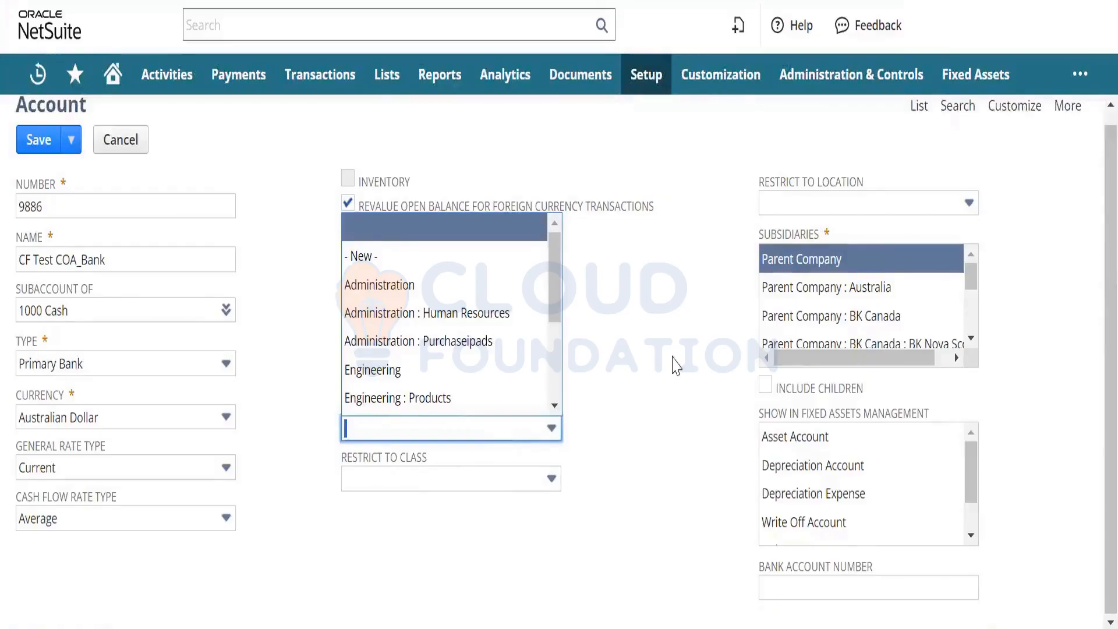
click(602, 357)
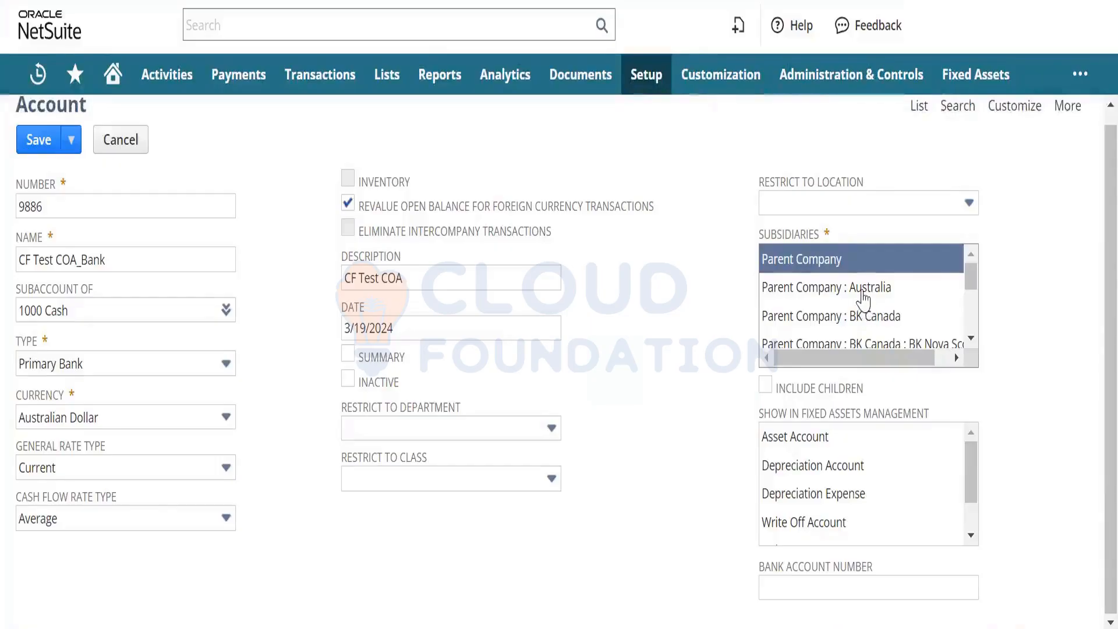
- Try to include the children of the Parent Company subsidiary on the account
click(768, 393)
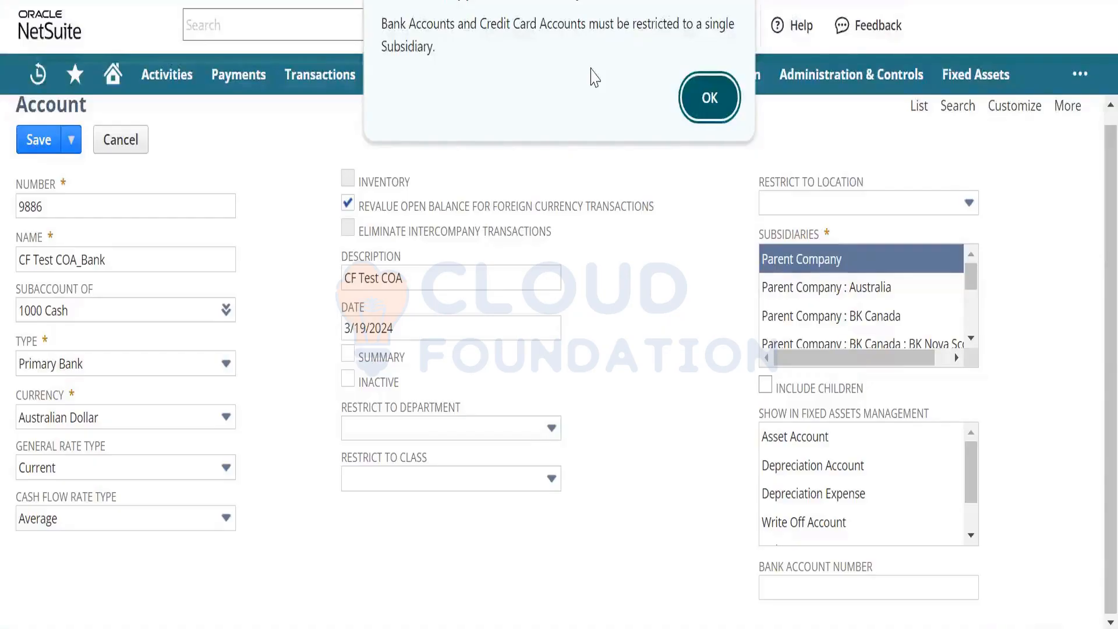
click(698, 97)
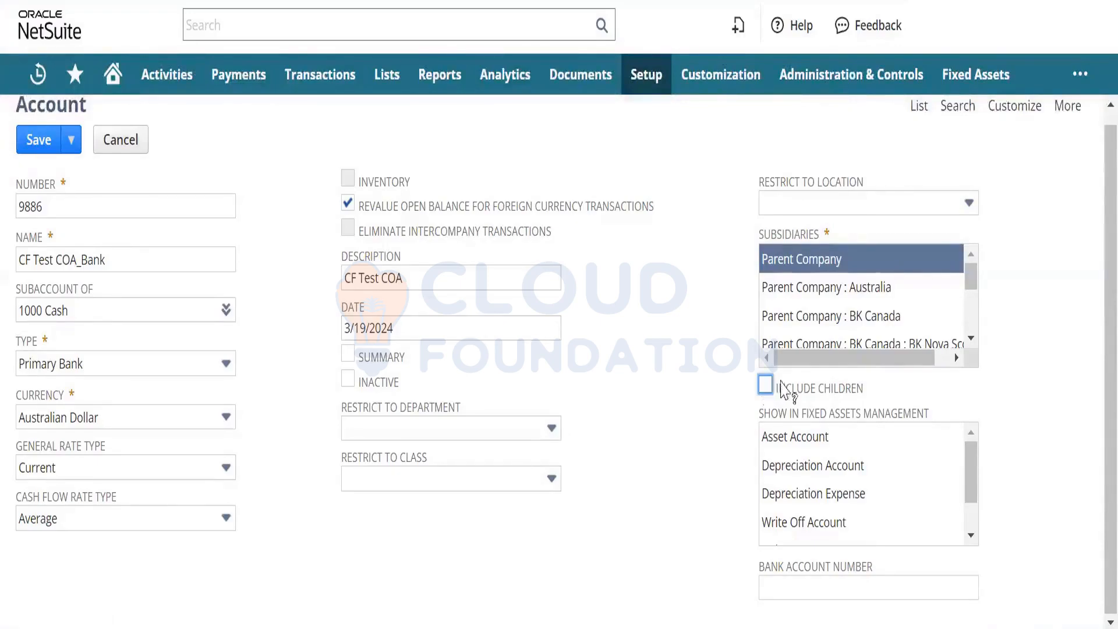
- Look through the account's list of available subsidiaries down to its last entry
click(972, 339)
click(972, 338)
click(972, 339)
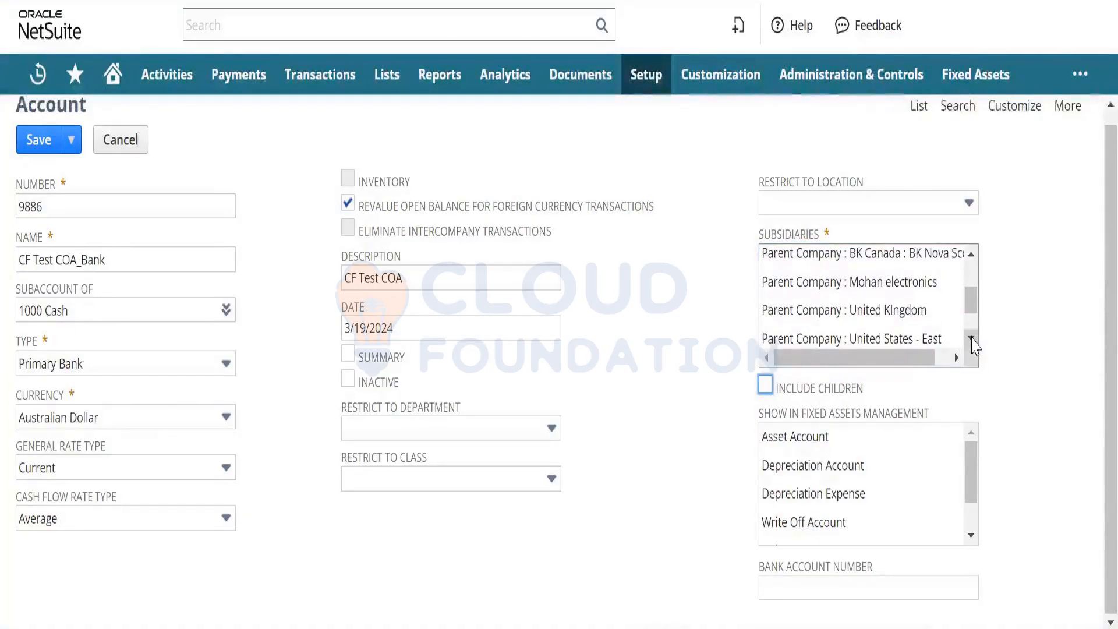
click(971, 339)
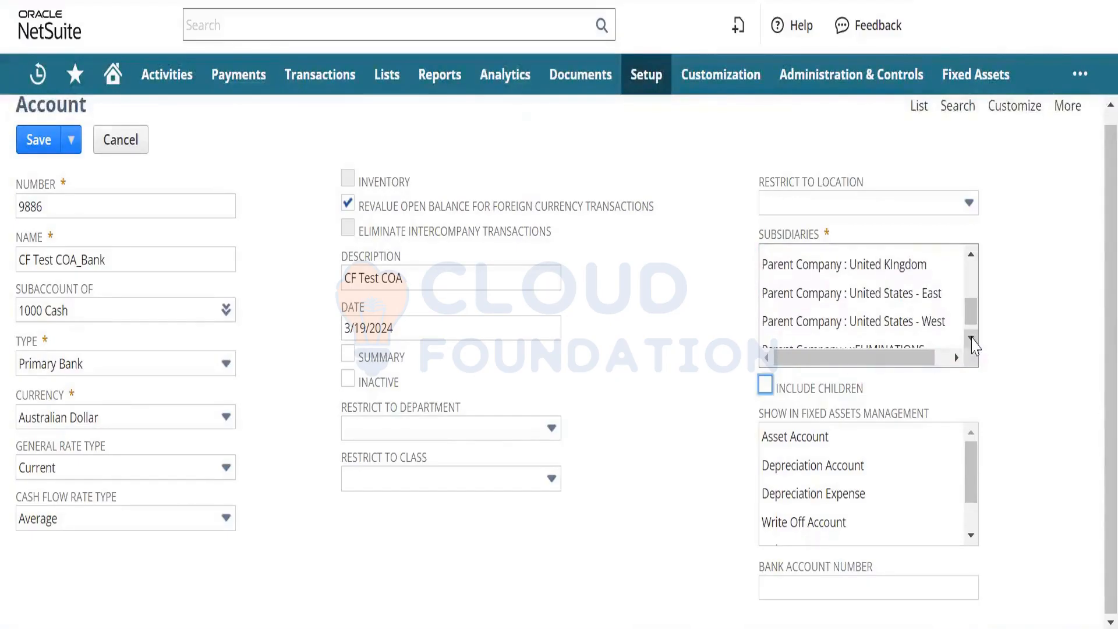
click(971, 339)
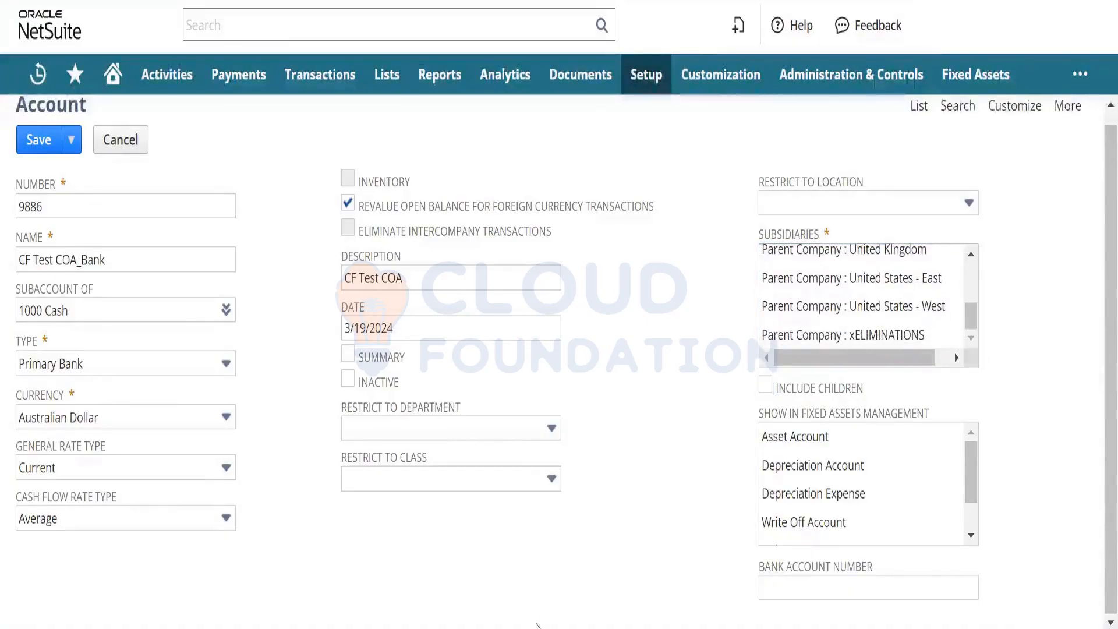
- Switch to the Notepad note and replace its whole content with the line "Venddor - SUB 1,2,3,4,5"
click(537, 627)
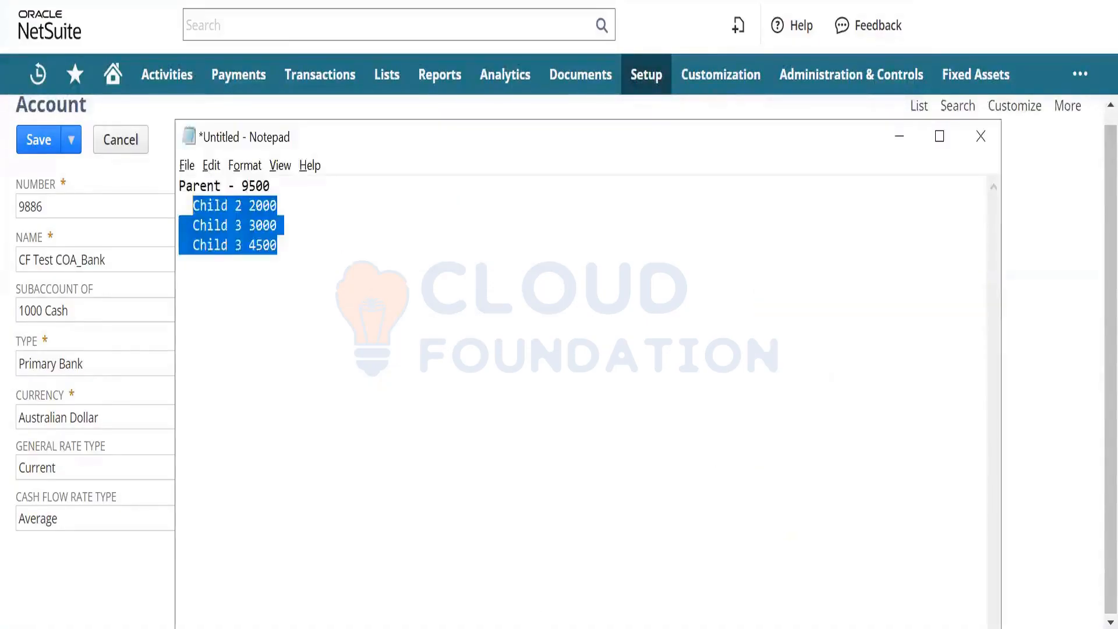
key(ctrl+a)
text(Venddor )
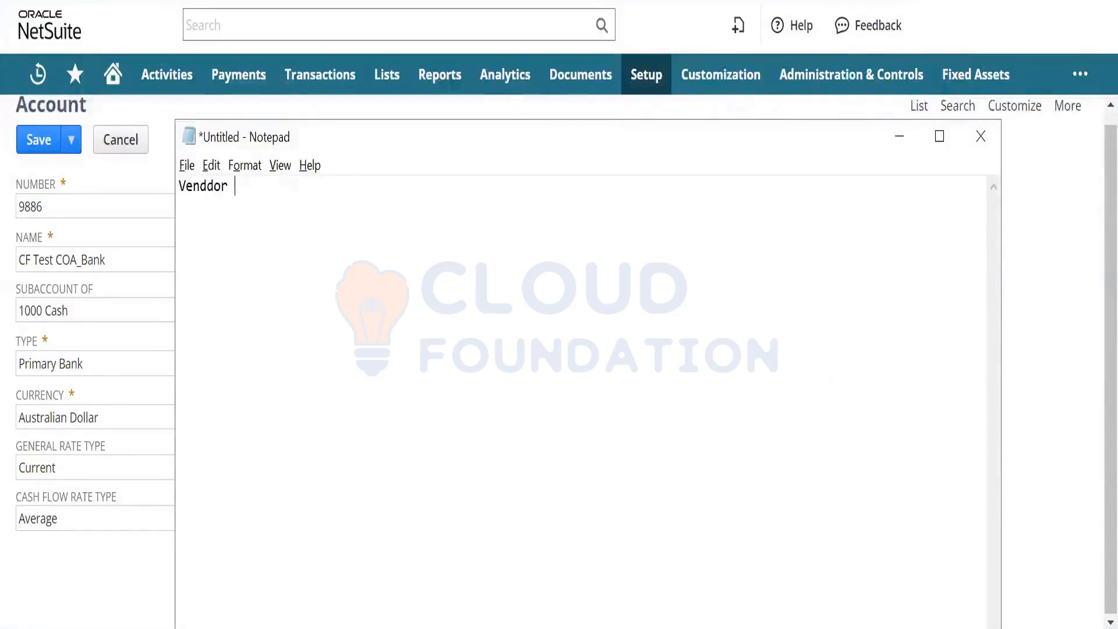
text(- SUB 1)
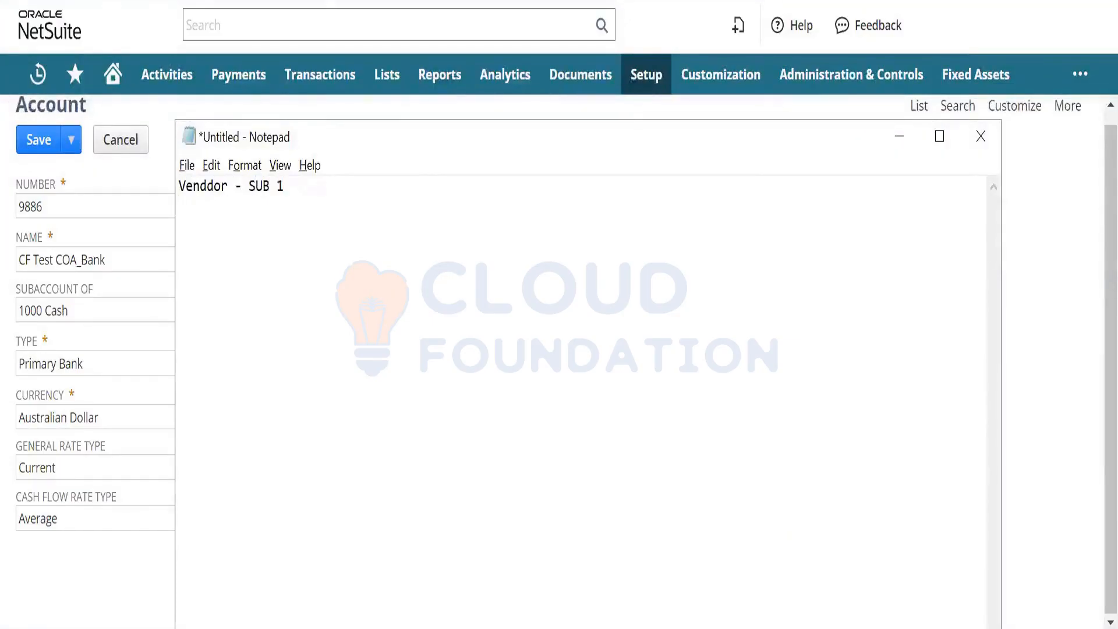
text(,2,3,4,5)
key(Return)
key(Return)
- Add the line "COA - Accounts Receivable - include children" below the vendor line, leaving one blank line between them
text(COA - )
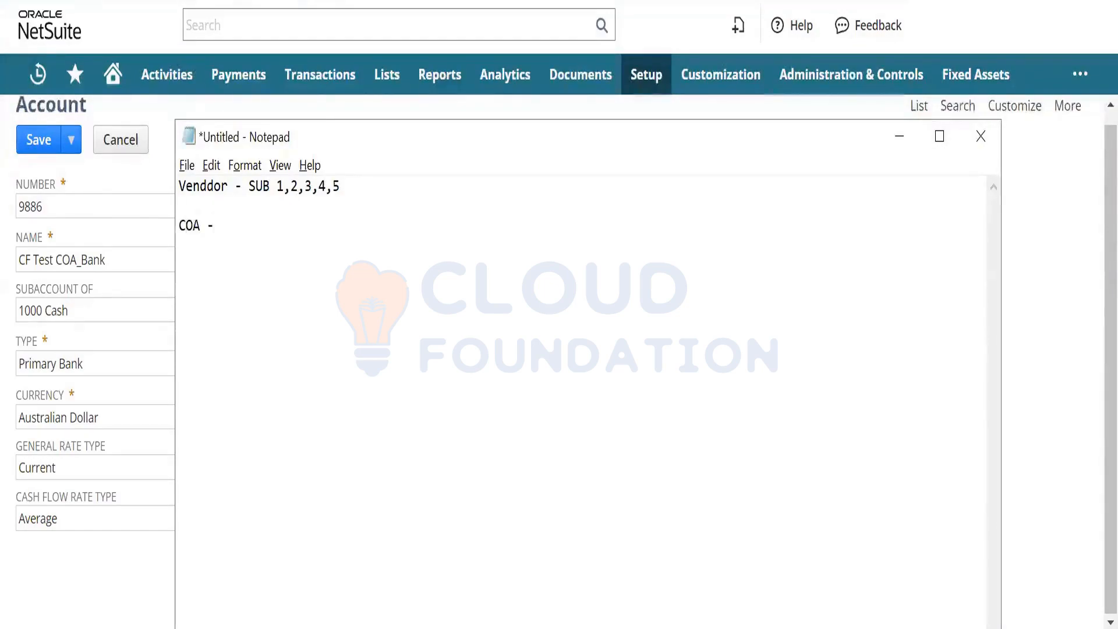
text(Account)
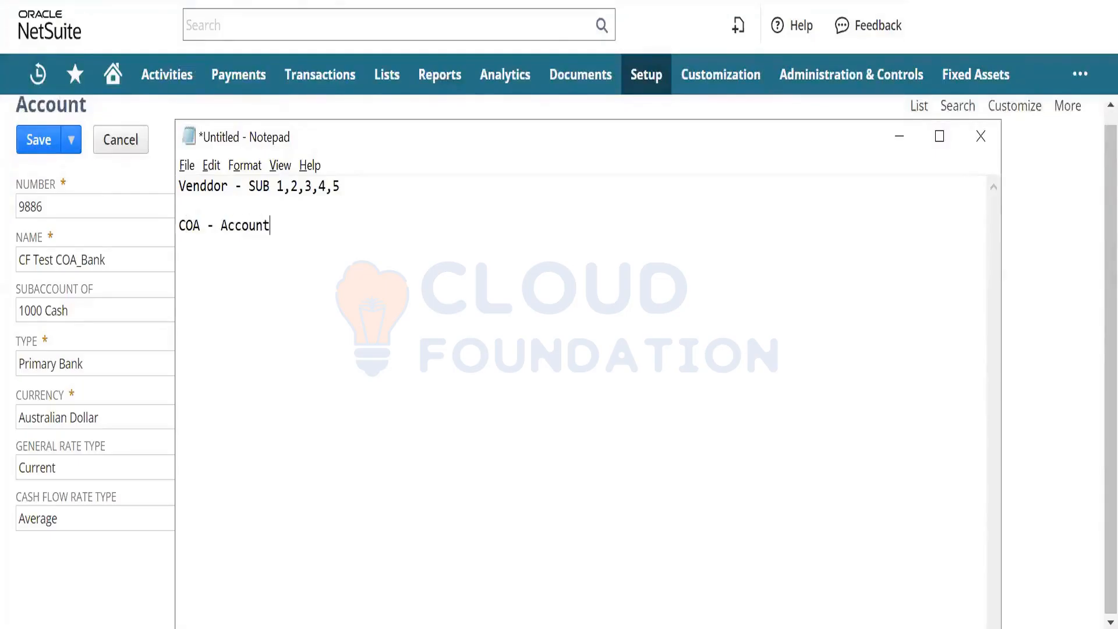
text(s Receivabl)
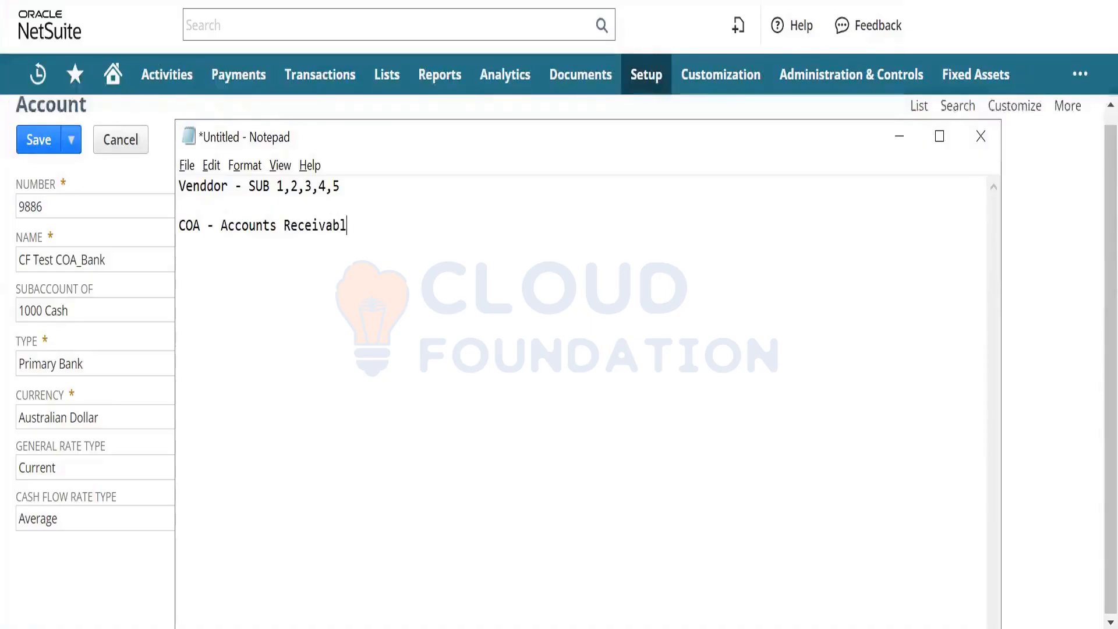
text(e - incl)
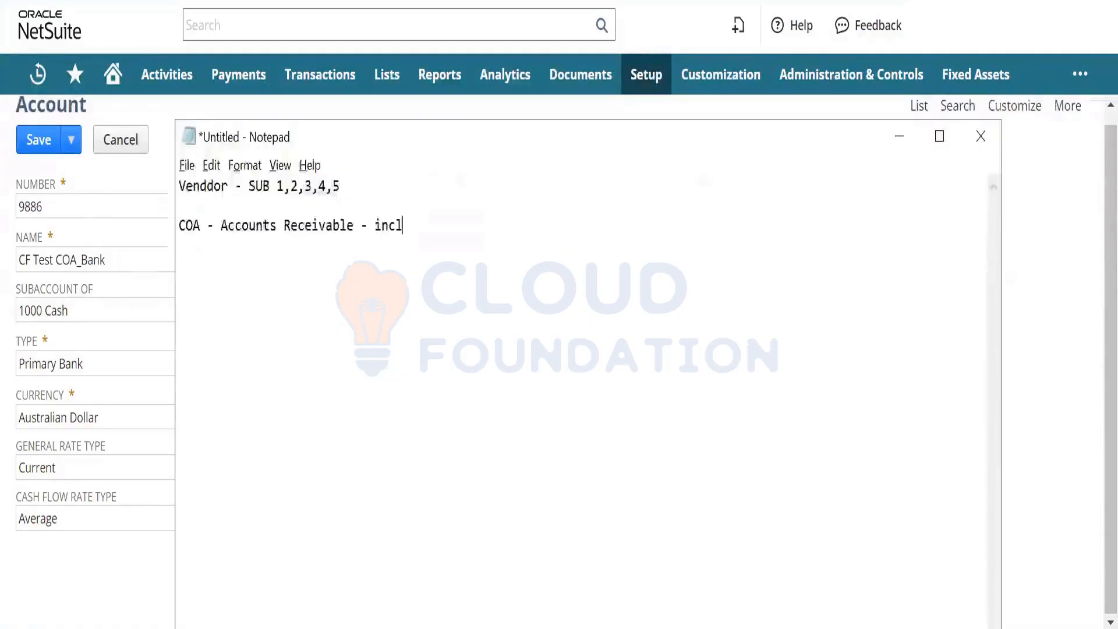
text(ude childrem)
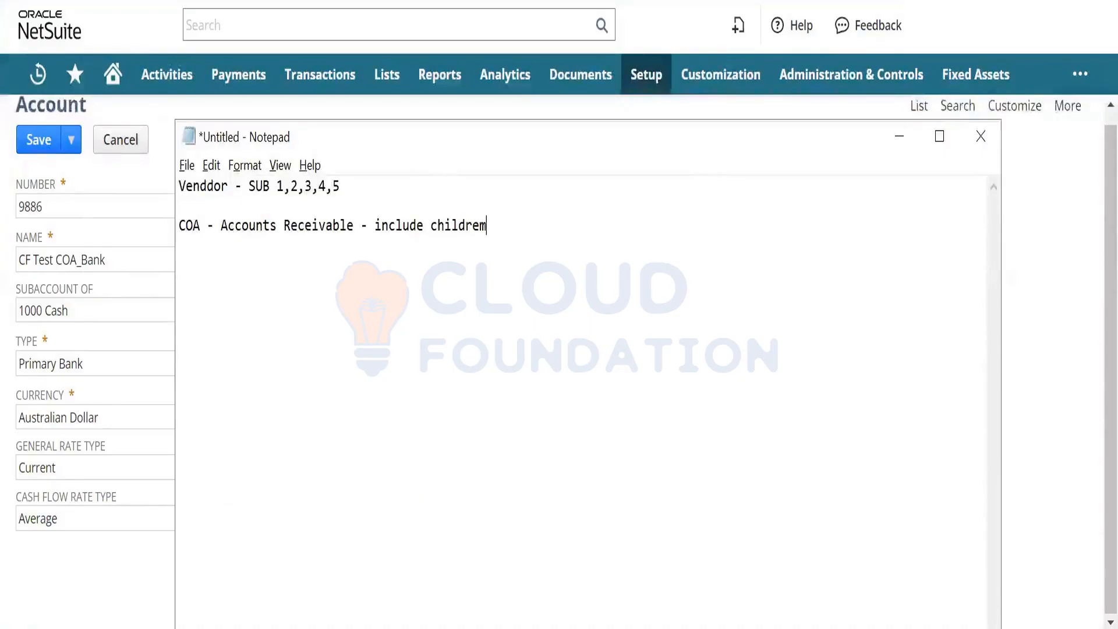
key(BackSpace)
text(n)
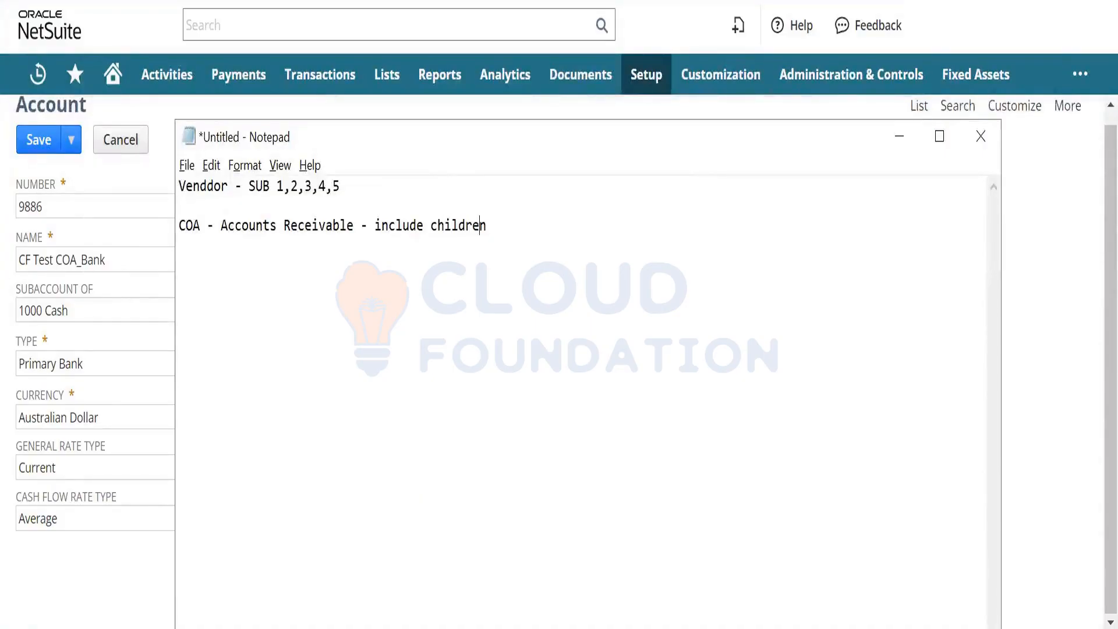
key(Left)
key(Left)
key(Left)
key(Left)
key(Left)
key(Left)
key(Left)
key(Left)
key(Left)
key(Left)
key(Left)
key(Left)
key(Left)
key(Left)
key(Left)
key(Left)
key(Left)
key(Left)
key(Left)
key(Left)
key(Up)
key(Right)
key(Right)
key(Right)
key(Right)
key(Right)
key(Right)
key(Right)
key(Right)
key(Right)
key(Right)
key(Right)
key(Right)
key(Right)
key(Right)
key(Right)
key(Right)
key(Right)
key(Right)
key(Right)
key(Right)
- Return to the account form without reloading it and assign the Parent Company : United States - East subsidiary
key(alt+Tab)
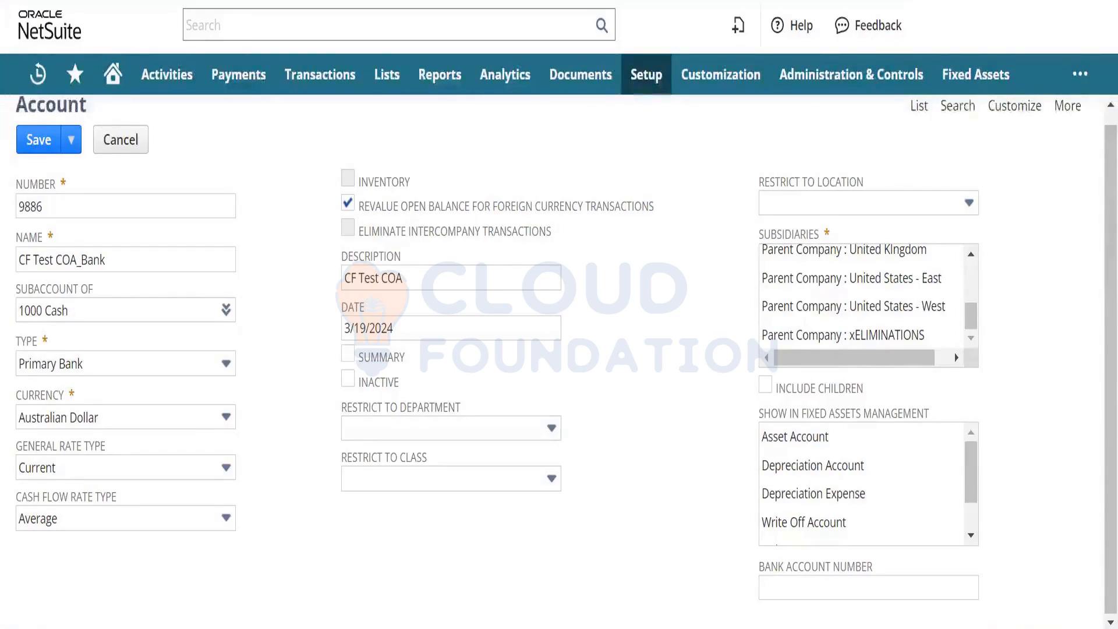
key(F5)
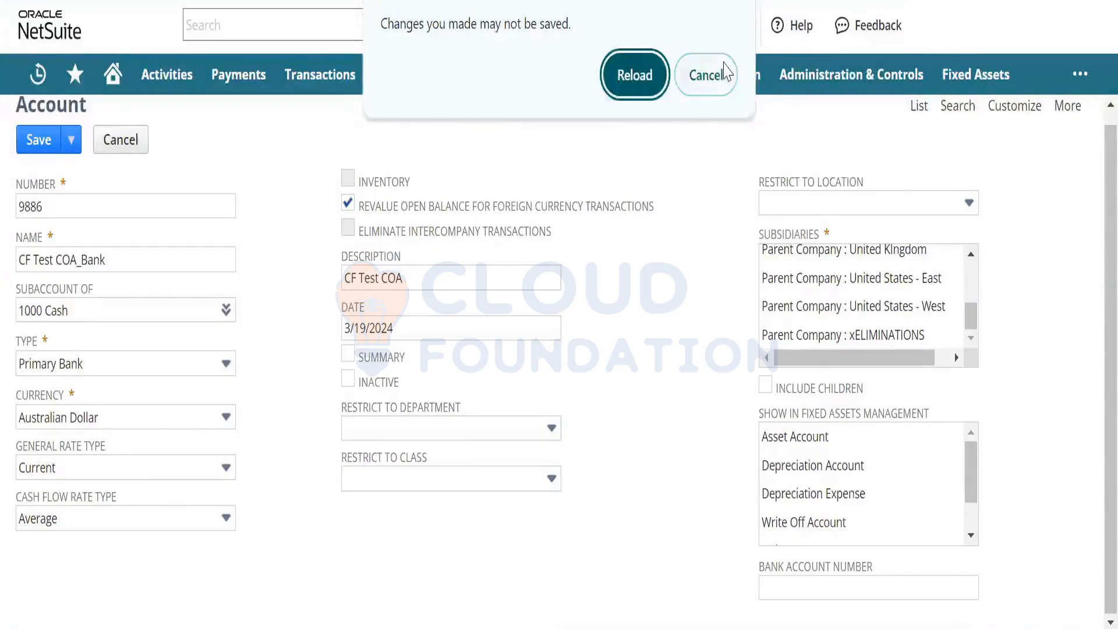
click(722, 76)
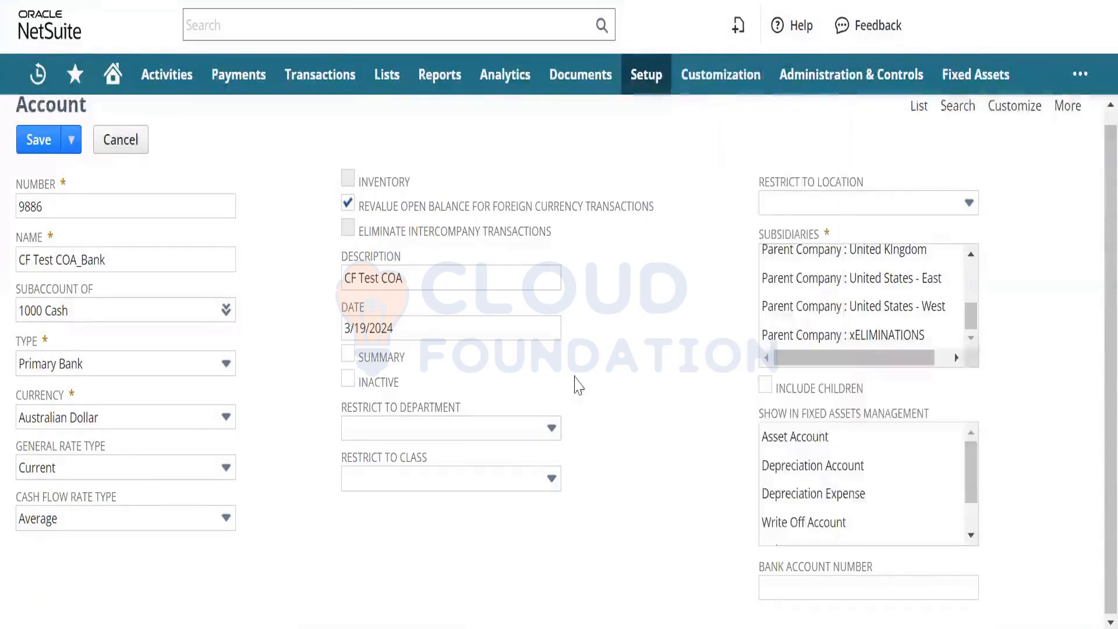
click(842, 291)
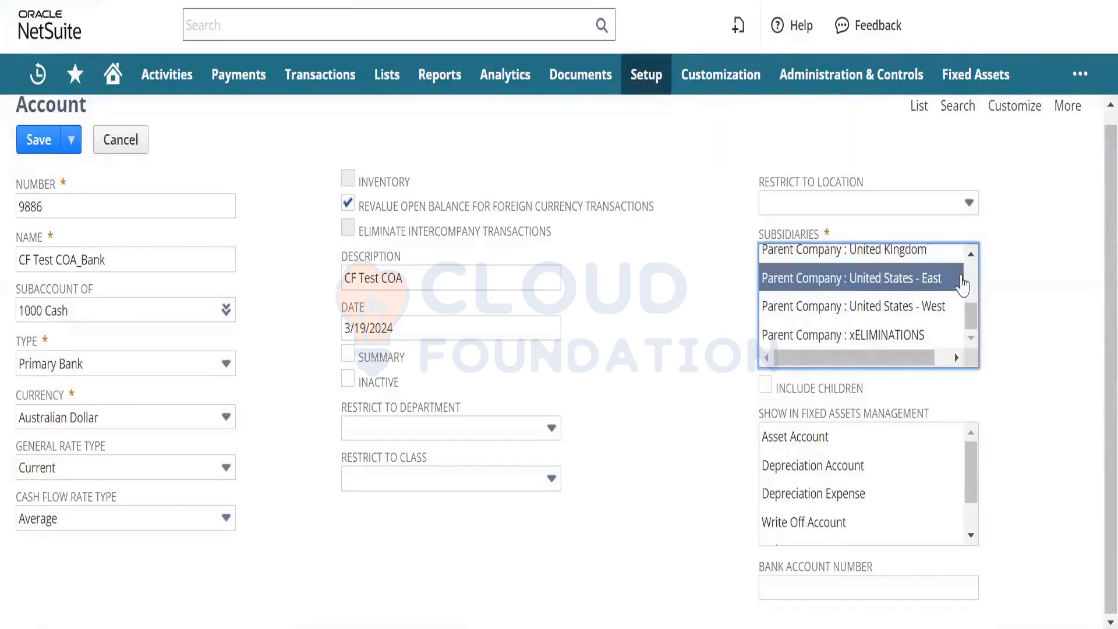
scroll(970, 256, up, 3)
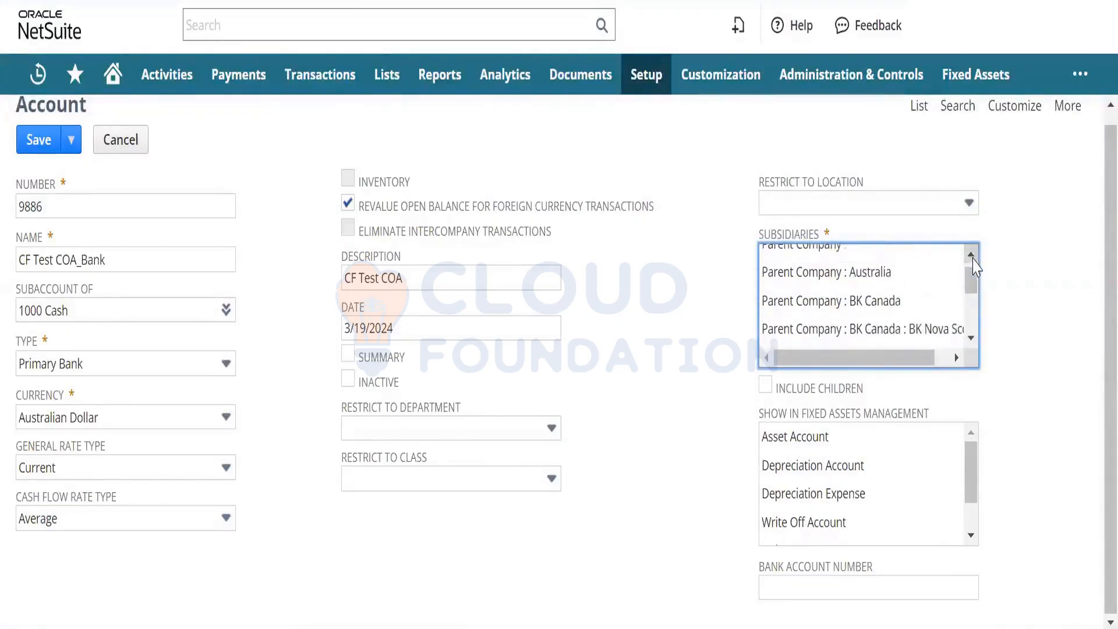
scroll(967, 342, down, 3)
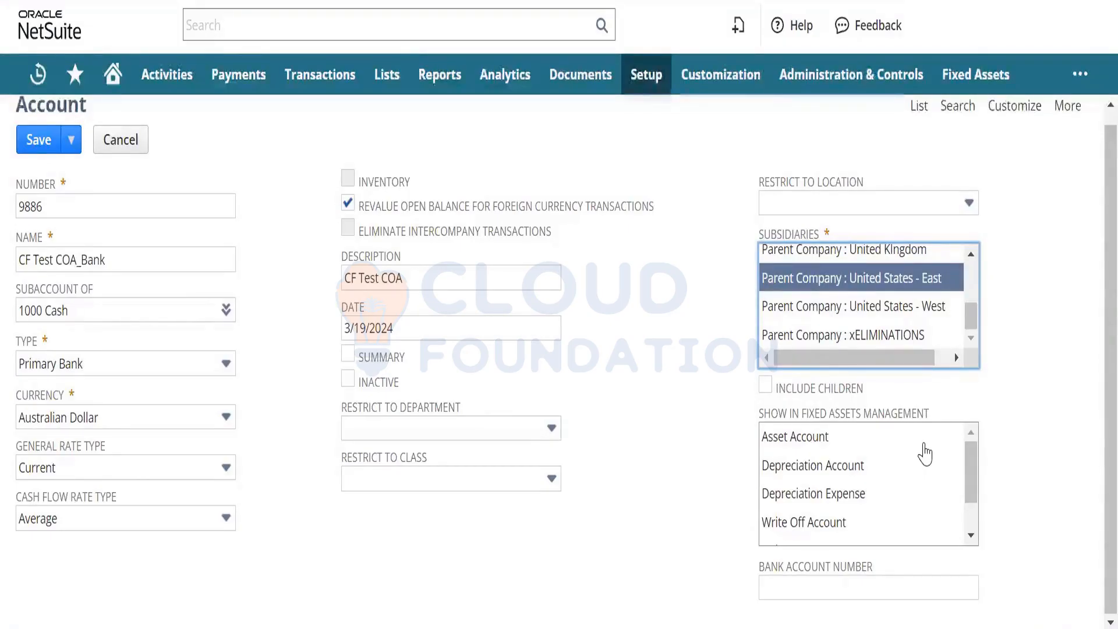
- Try out Asset Account and Depreciation Account as fixed assets management options for the account and clear both again
click(923, 445)
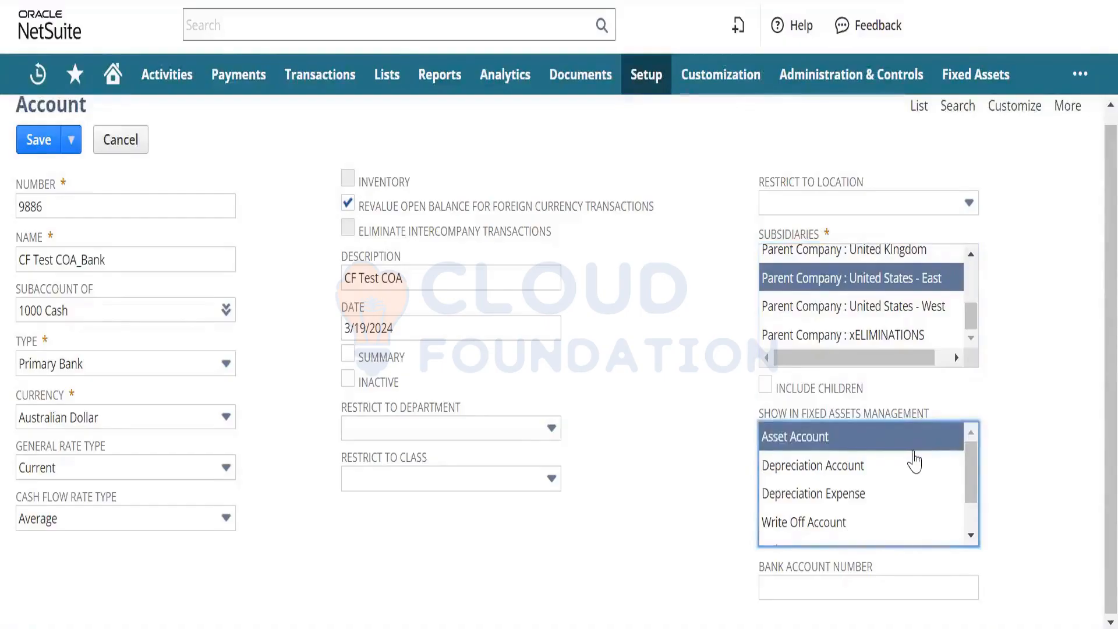
ctrl+click(907, 467)
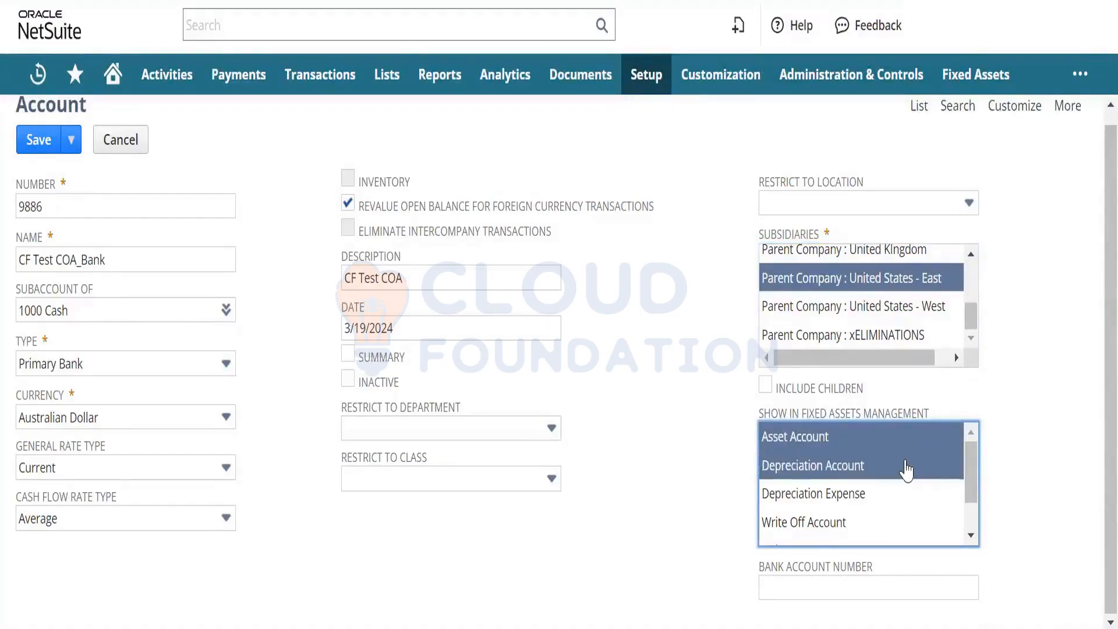
ctrl+click(897, 475)
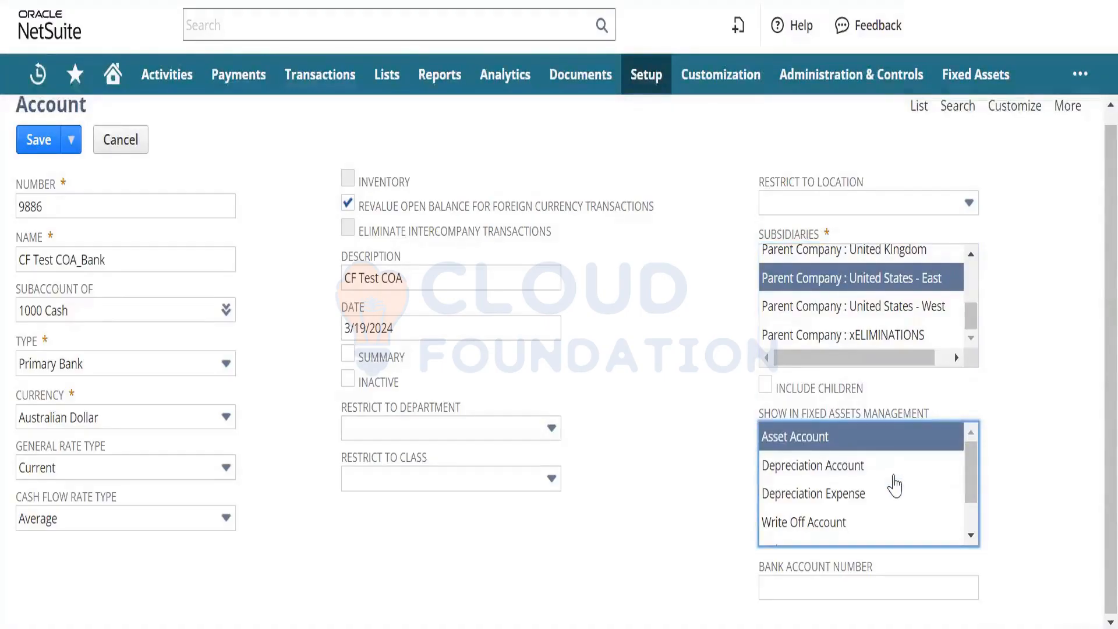
ctrl+click(880, 446)
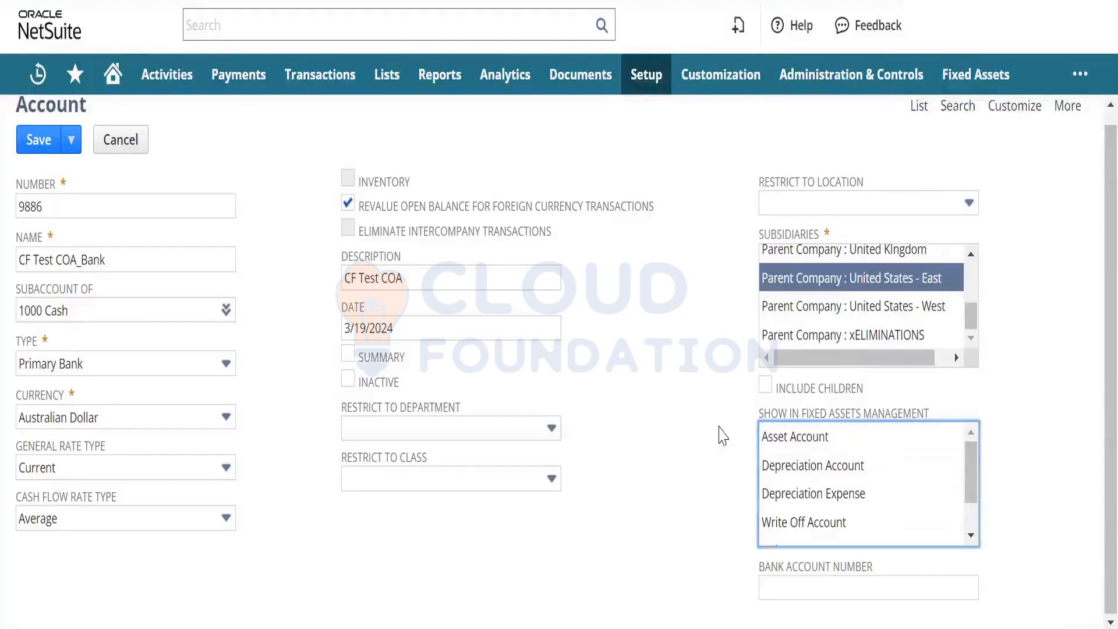
click(722, 434)
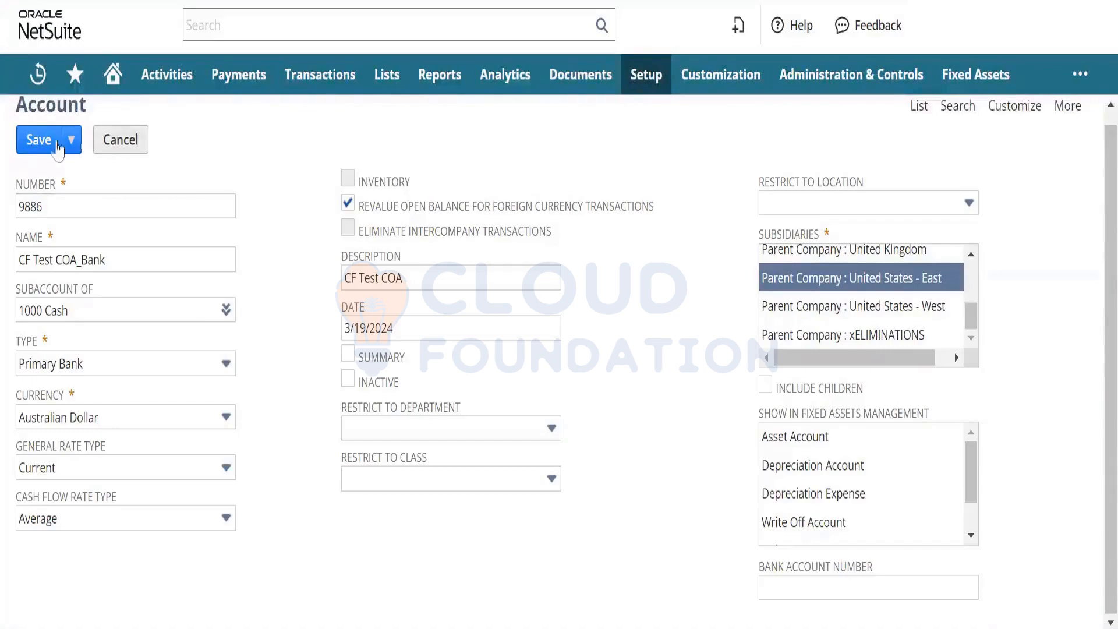
- Save the new account and look through its saved record down to the Localization section
click(42, 145)
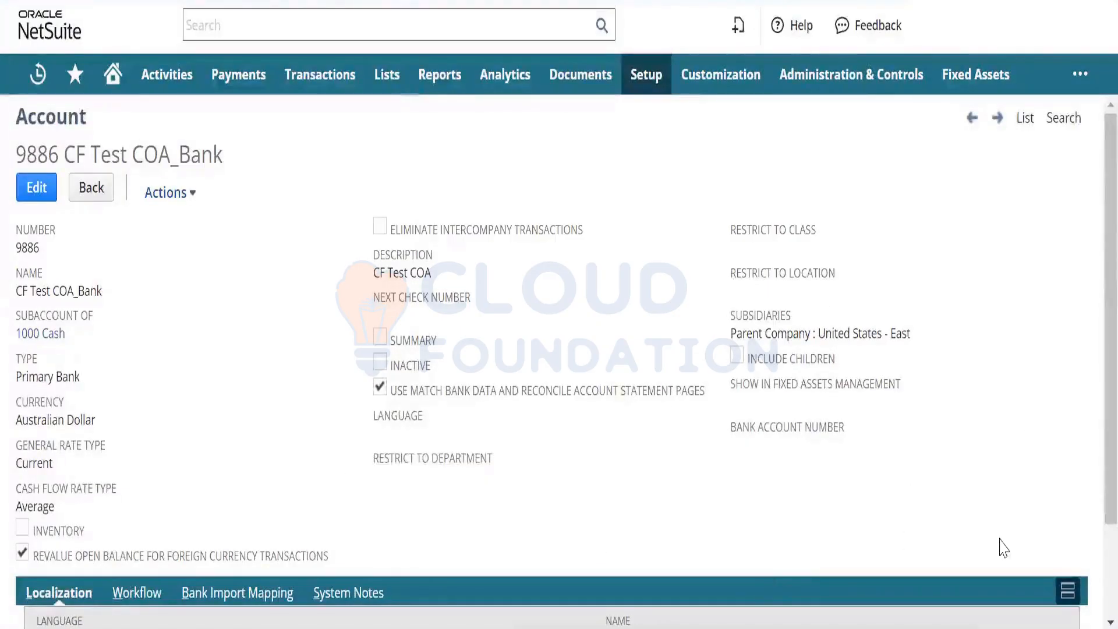
drag(1106, 375, 1106, 464)
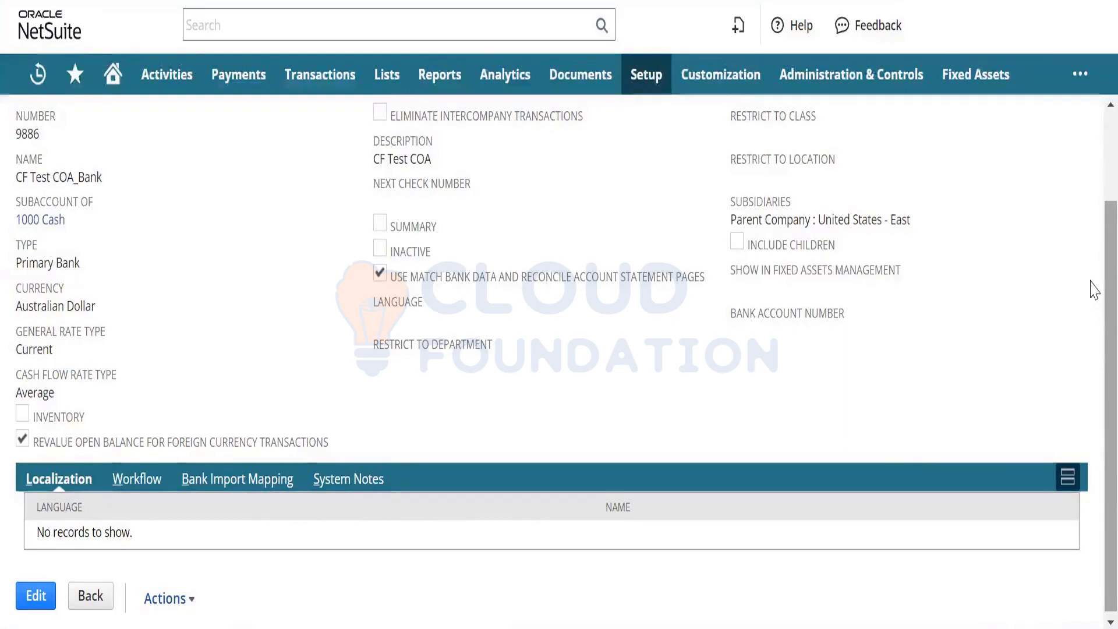
scroll(1093, 274, up, 1)
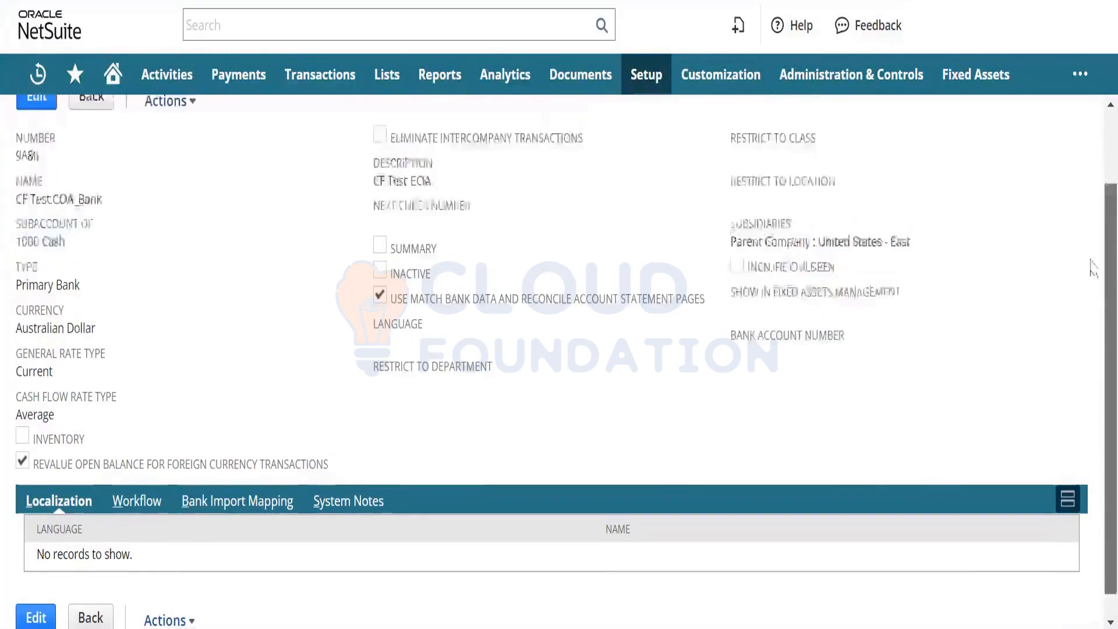
scroll(1092, 269, up, 2)
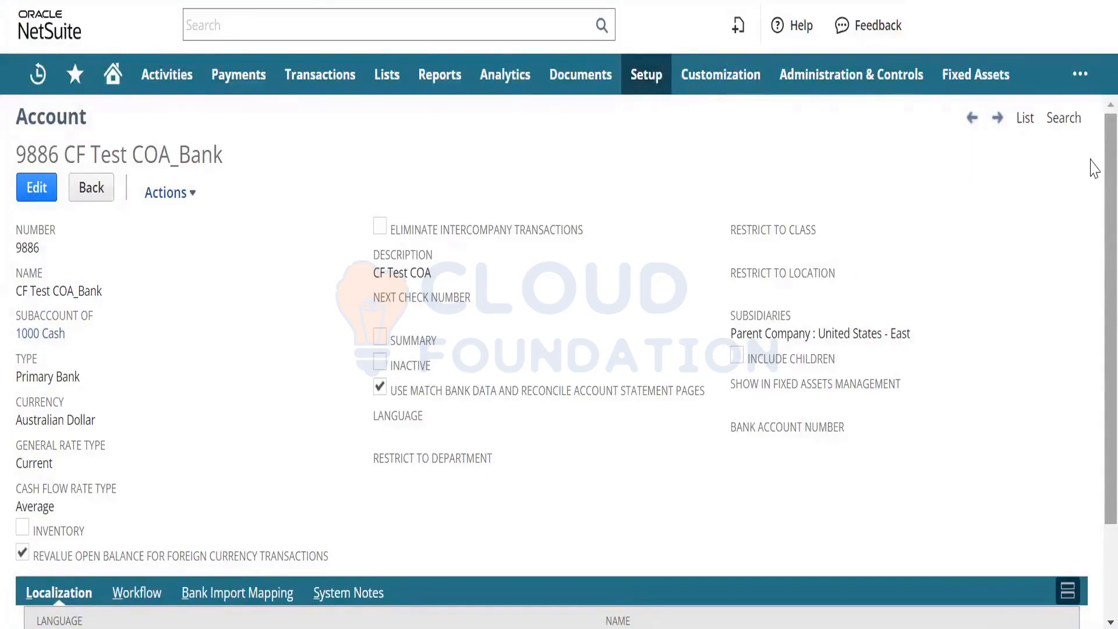
- Open the saved account for editing and review its parent account choices and subsidiary list without changing them
click(42, 197)
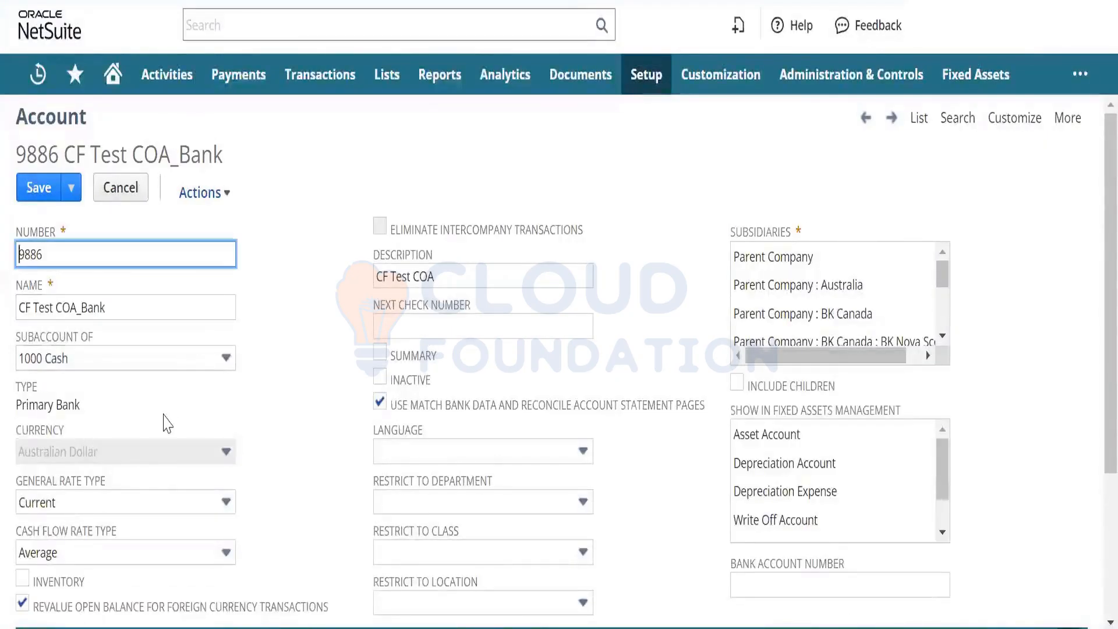
click(195, 370)
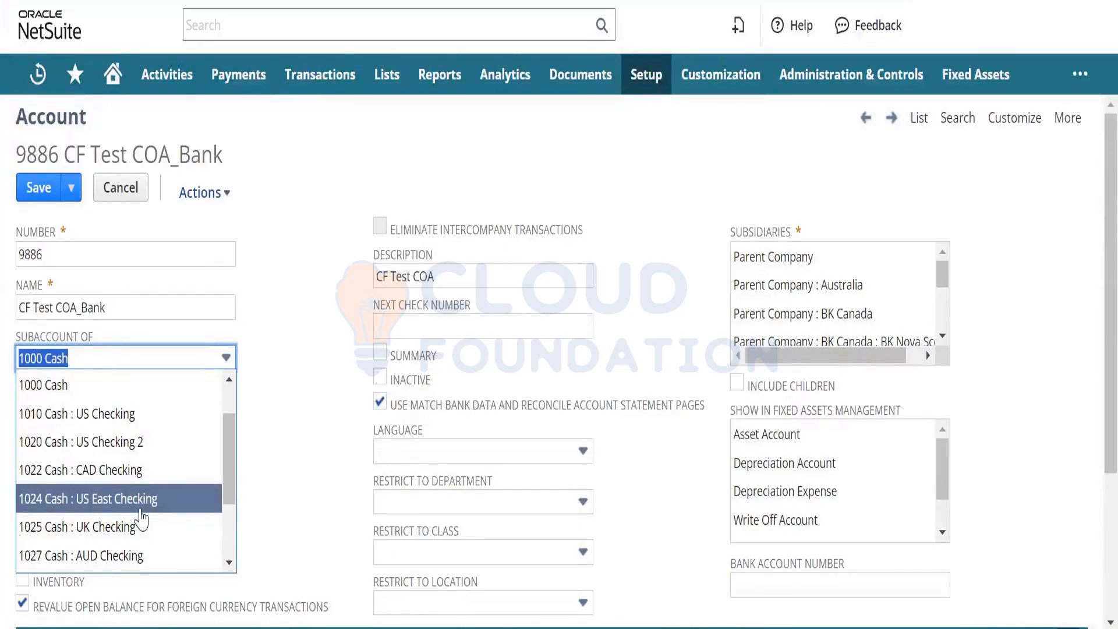
click(622, 366)
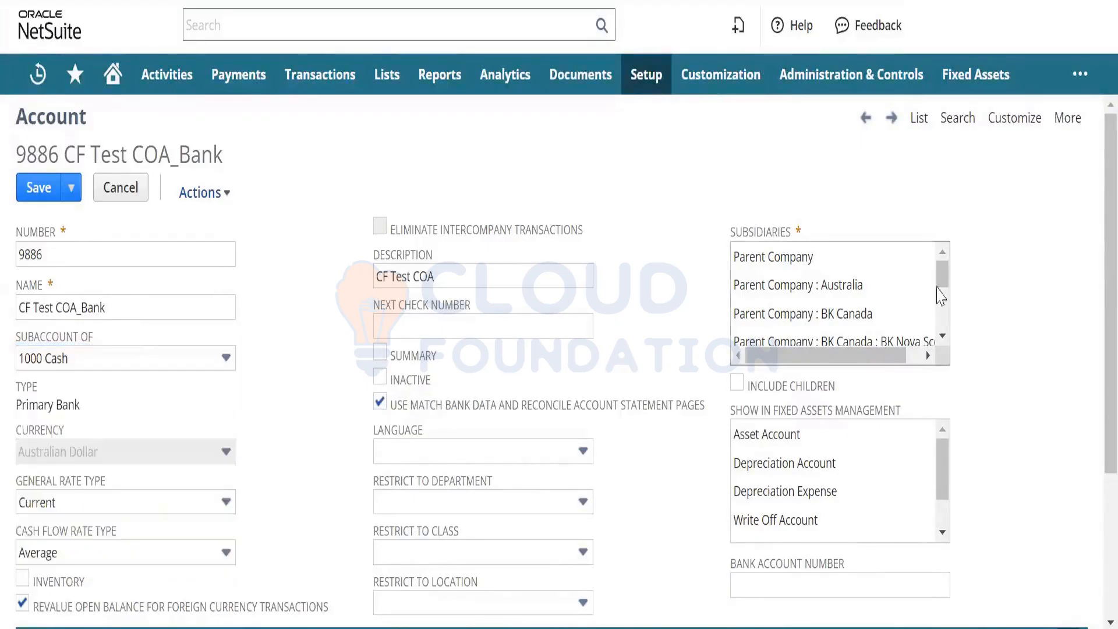
mouse_move(943, 273)
mouse_down()
mouse_move(947, 320)
mouse_move(946, 270)
mouse_up()
scroll(946, 314, down, 1)
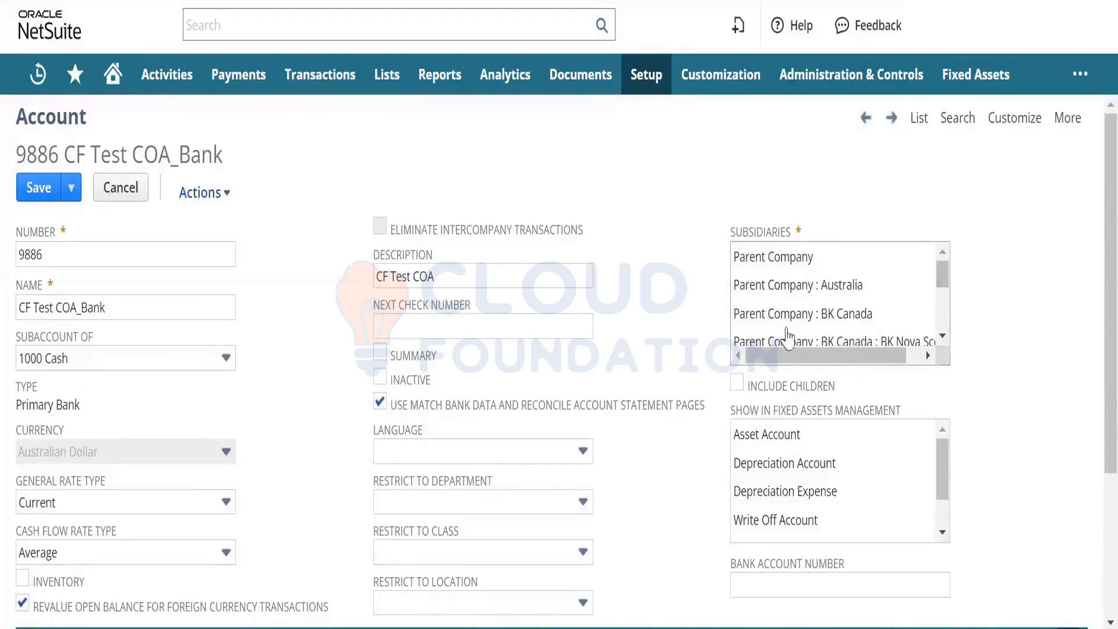
- Review the department, class and location restriction options without choosing any, and look over the account's Localization section
click(522, 504)
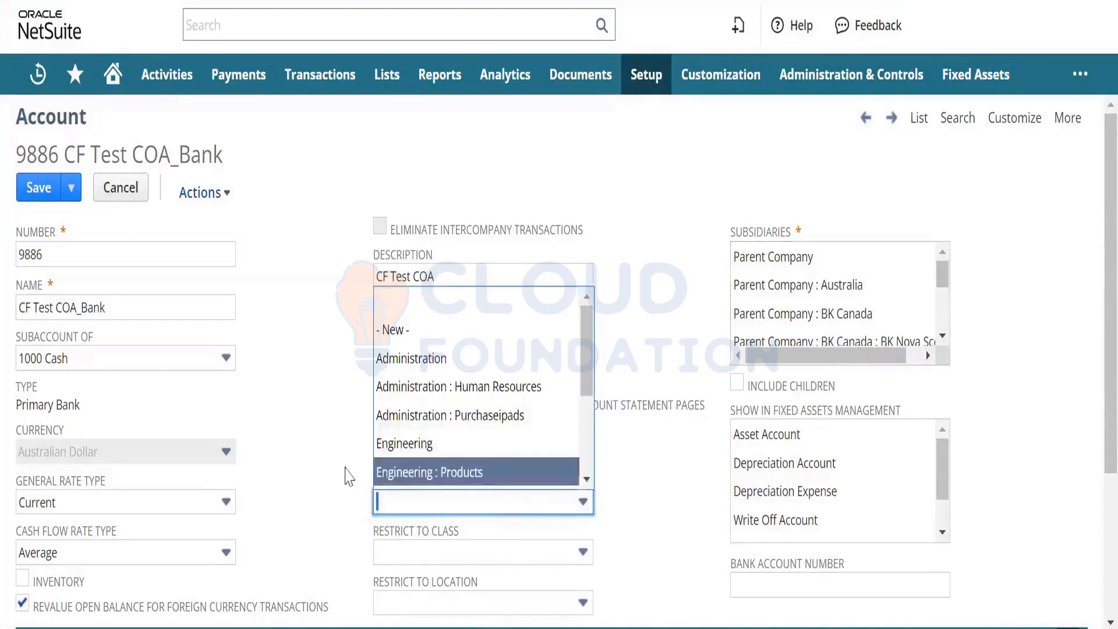
click(373, 483)
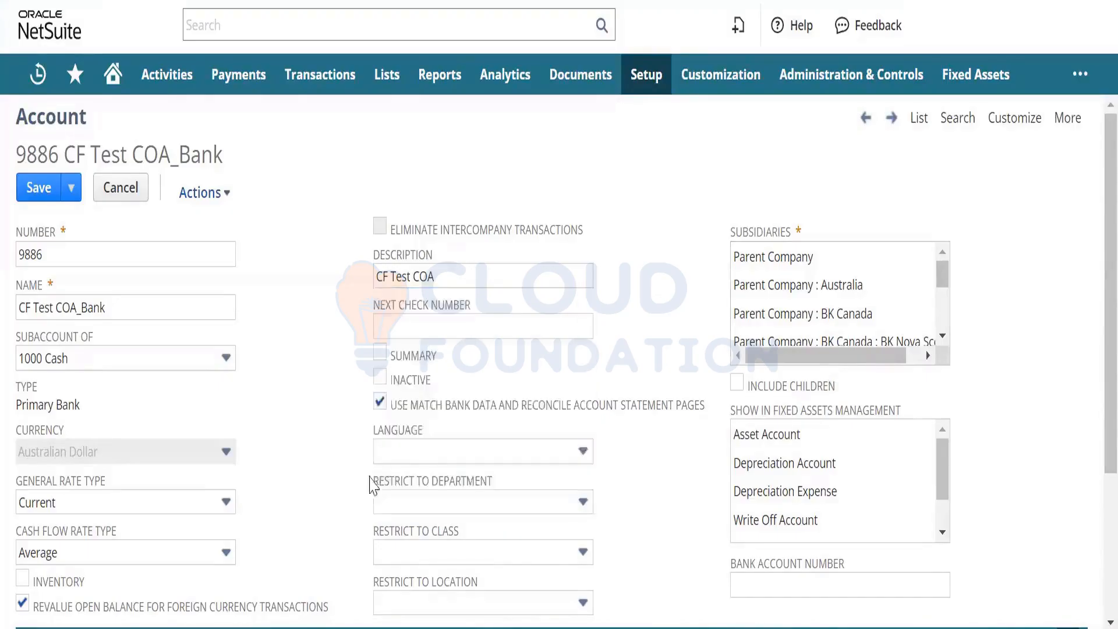
click(432, 545)
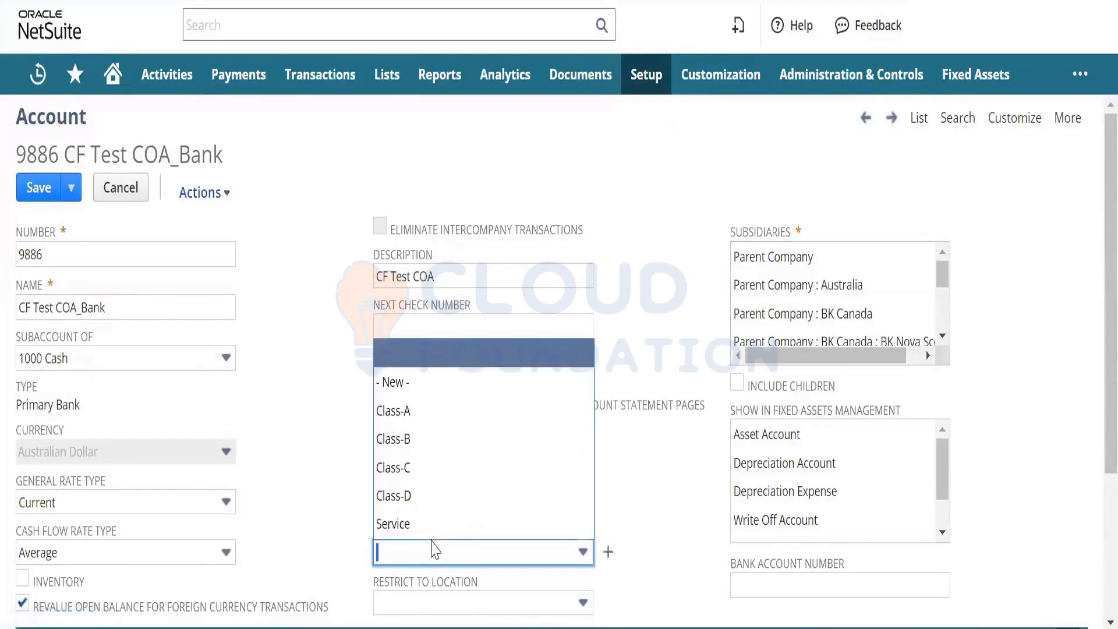
click(305, 480)
click(404, 602)
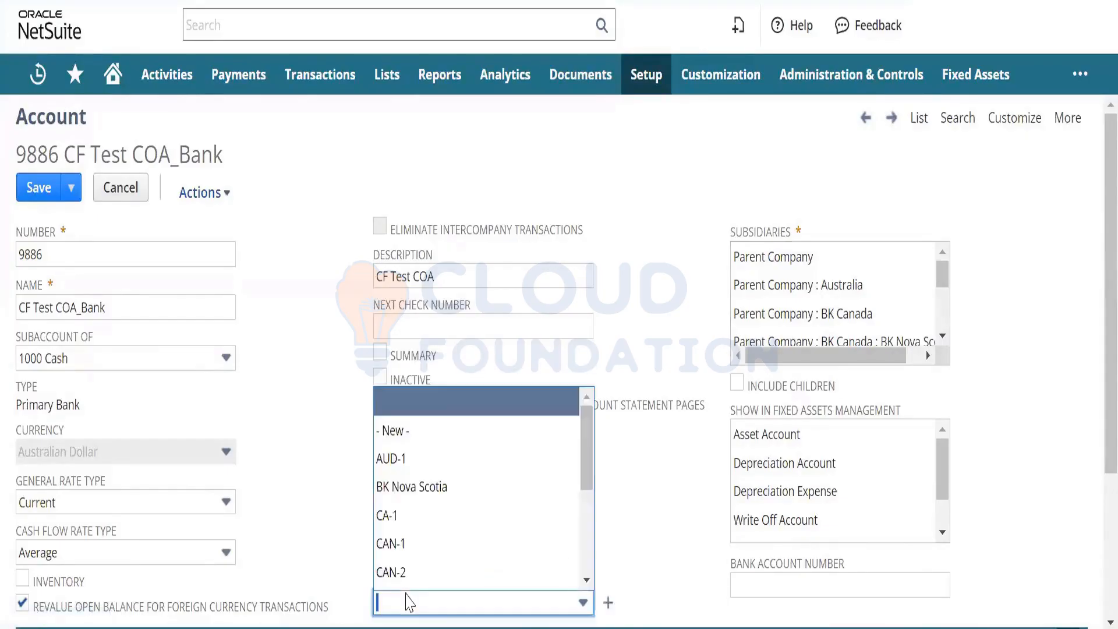
click(309, 487)
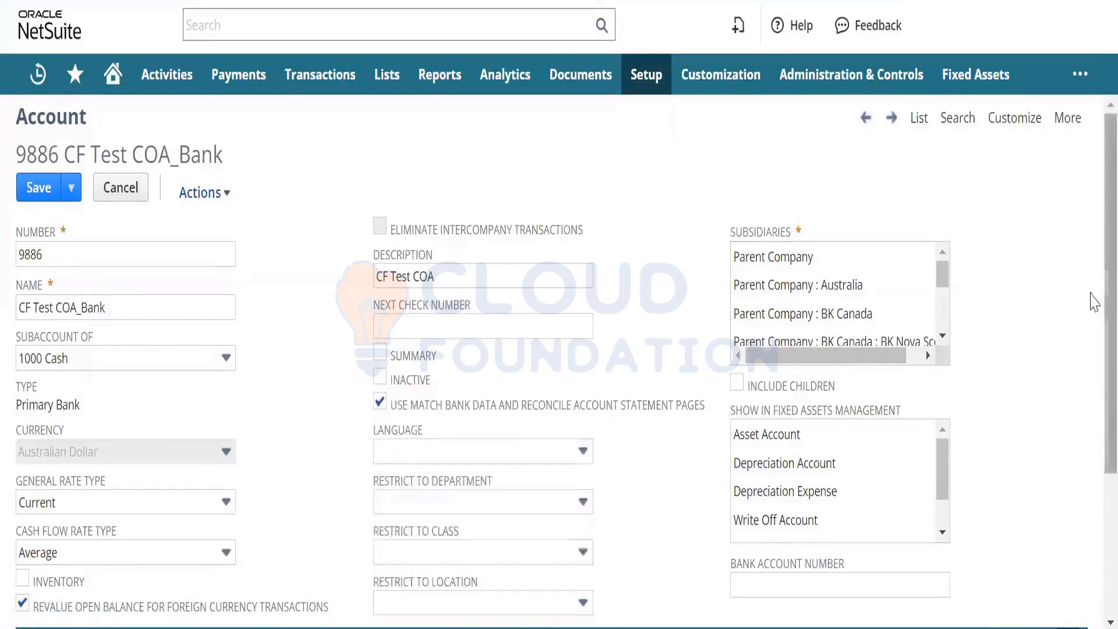
scroll(1093, 350, down, 5)
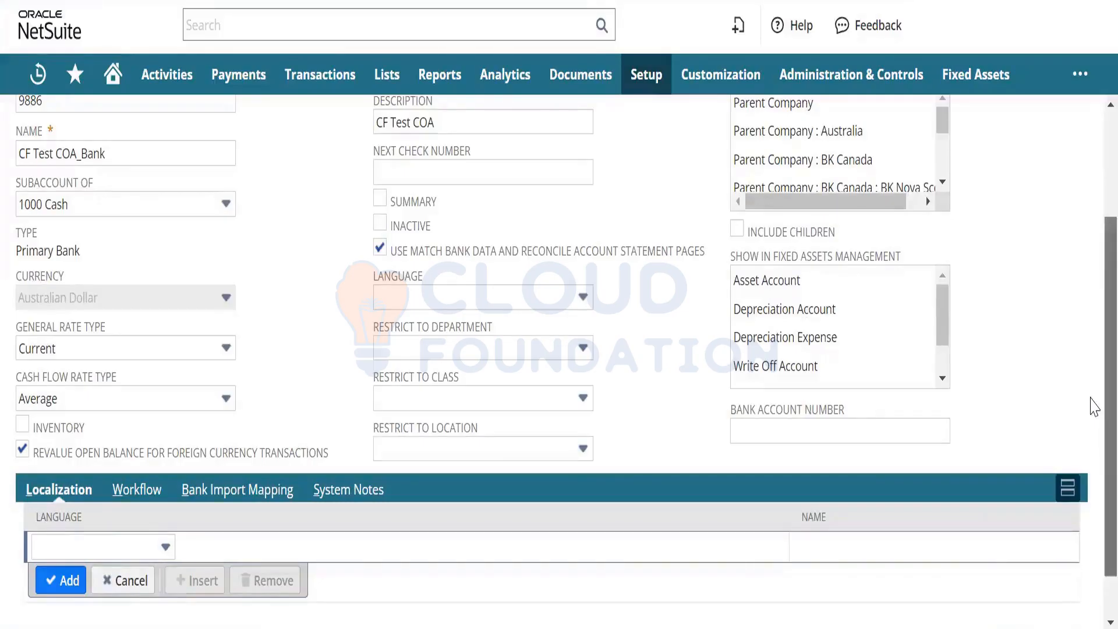
scroll(1092, 406, up, 3)
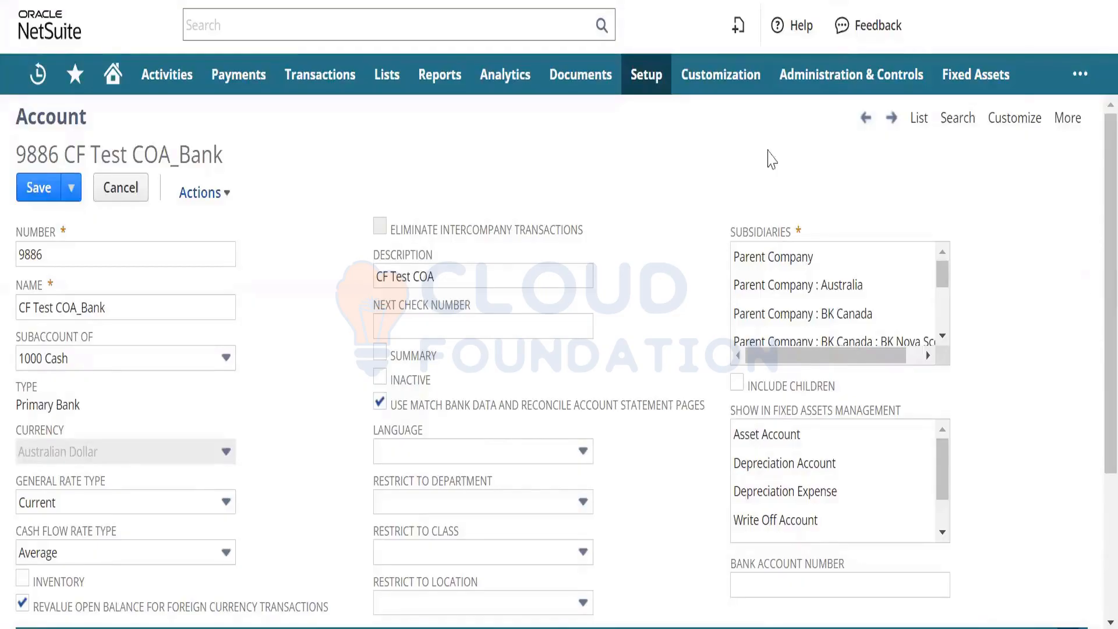
- Switch to the Notepad notes and replace all the existing text with the line "SUB"
mouse_move(116, 79)
key(alt+Tab)
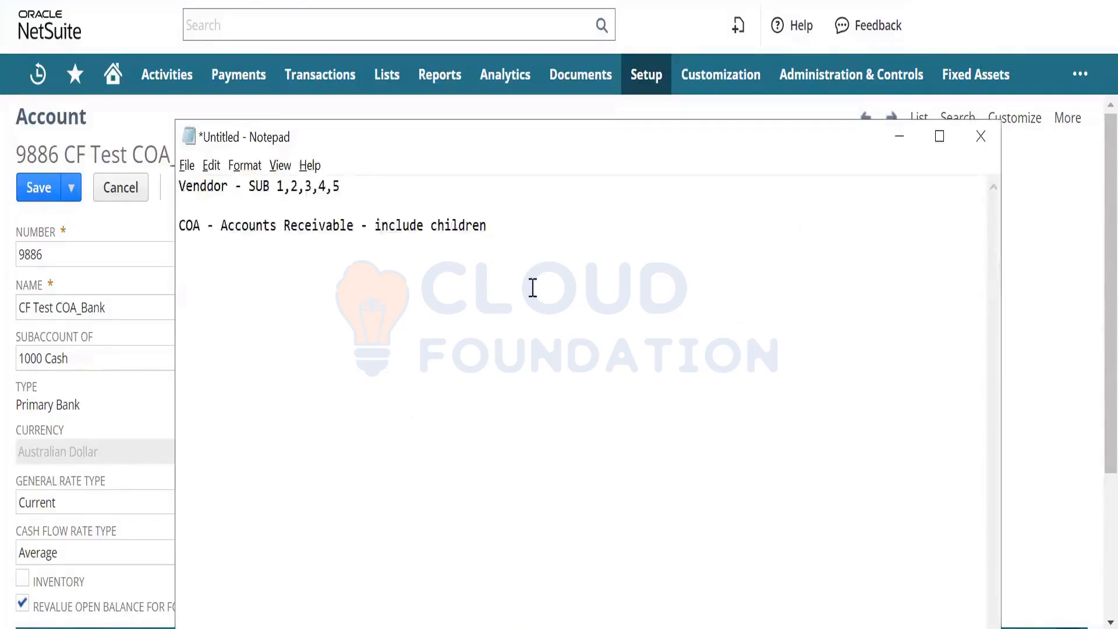
key(ctrl+a)
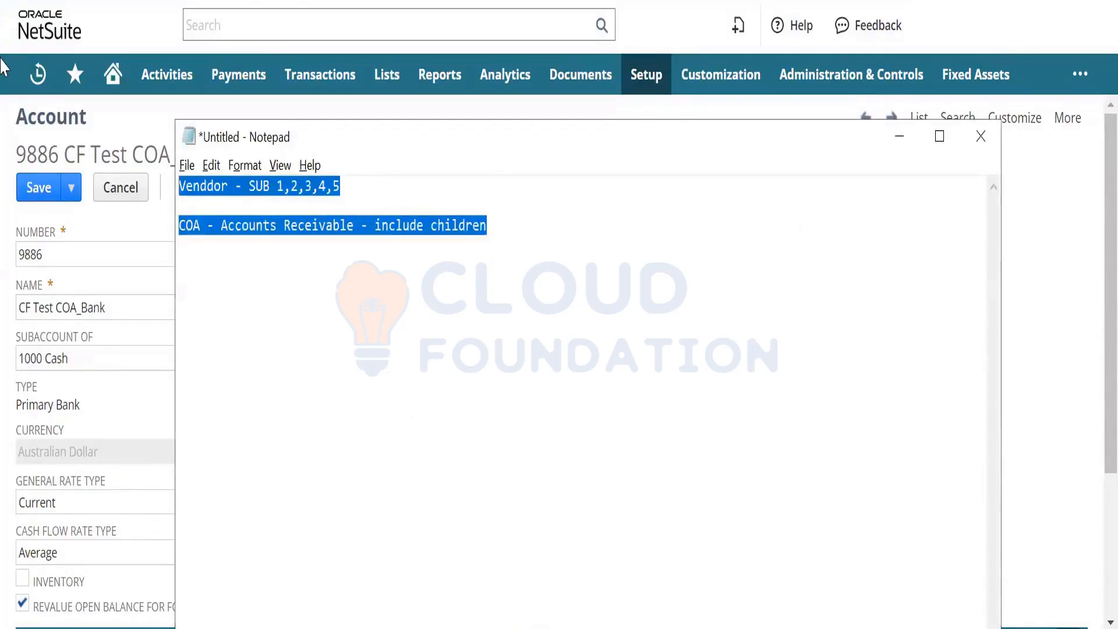
text(SUB)
key(Return)
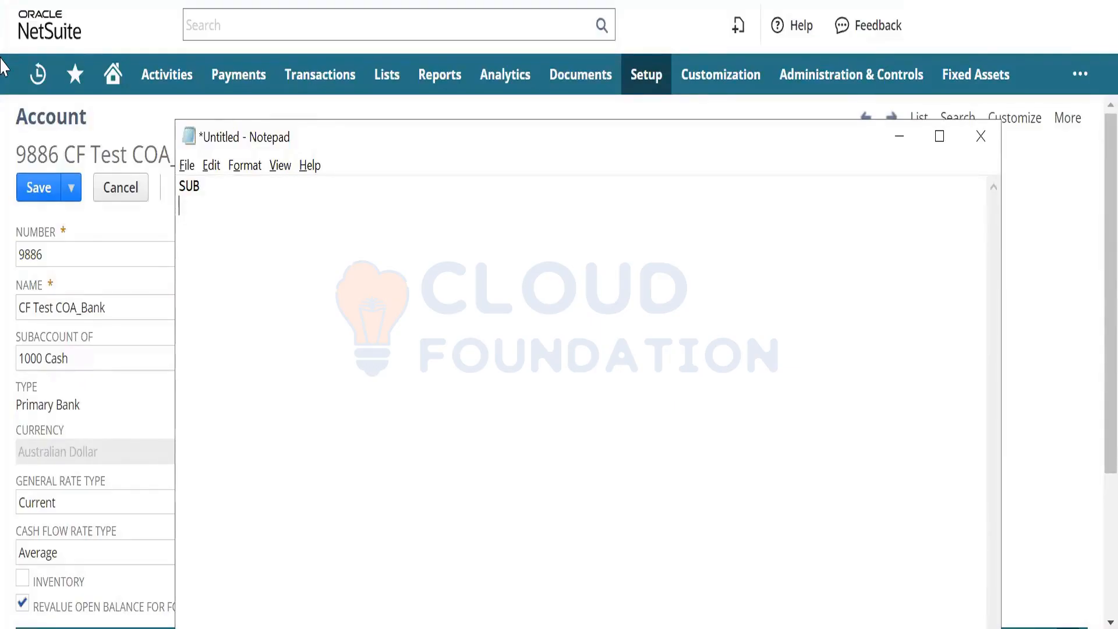
- Insert the line "Employee Access" above the SUB line in the notes
key(Up)
key(Return)
key(Up)
text(Employee C)
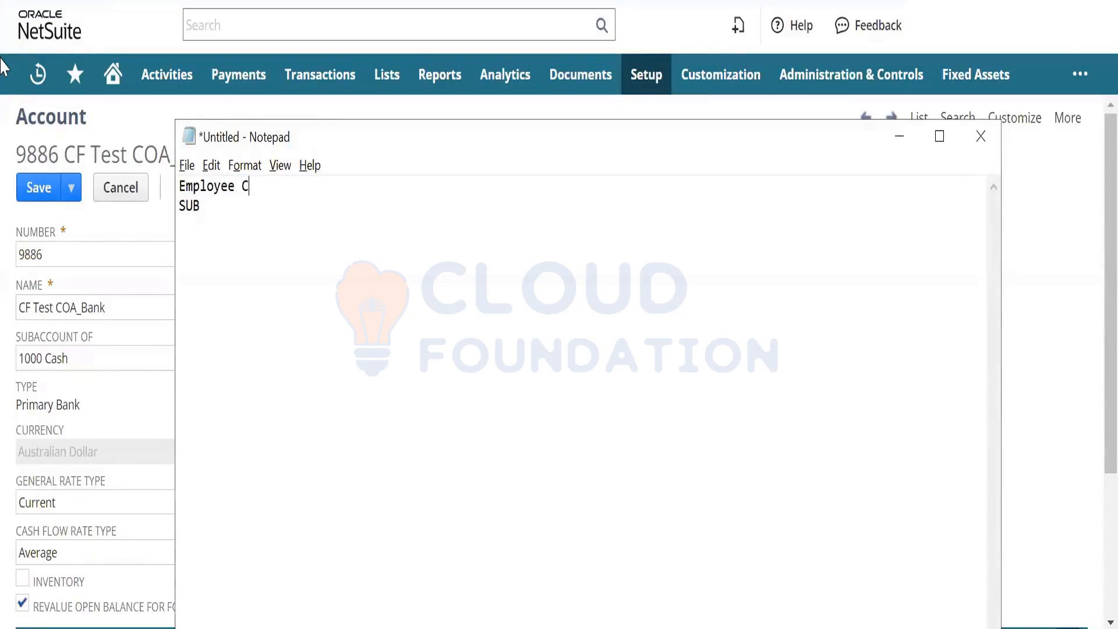
key(BackSpace)
text(Access)
- Insert "Bundle Installation" as the first line of the notes, above Employee Access
key(Down)
key(Up)
key(Up)
key(Return)
key(Up)
text(Bu)
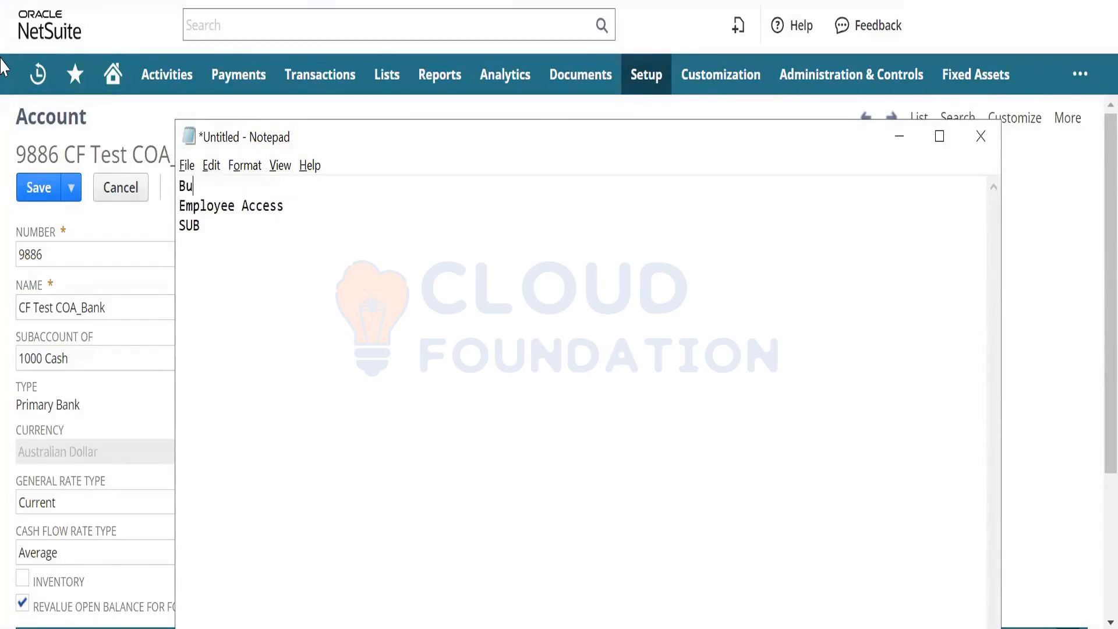
text(ndle Installatio)
key(BackSpace)
key(BackSpace)
key(BackSpace)
key(BackSpace)
text(atoi)
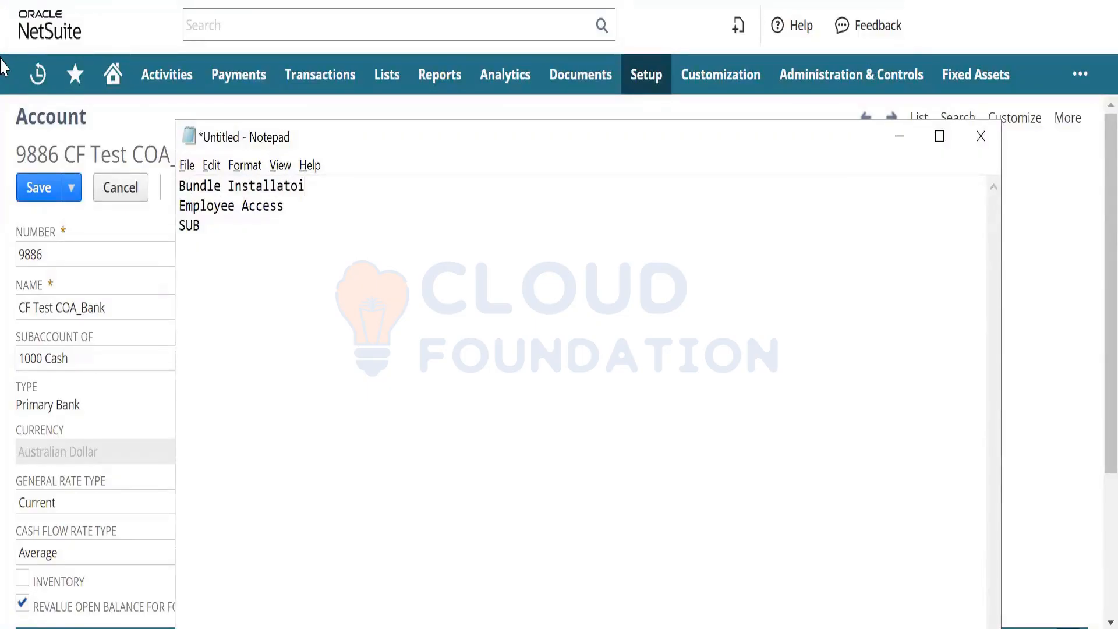
key(BackSpace)
key(BackSpace)
text(ion)
- Add the lines "Enable Features" and "Accounting Preferences" directly below Bundle Installation
key(Return)
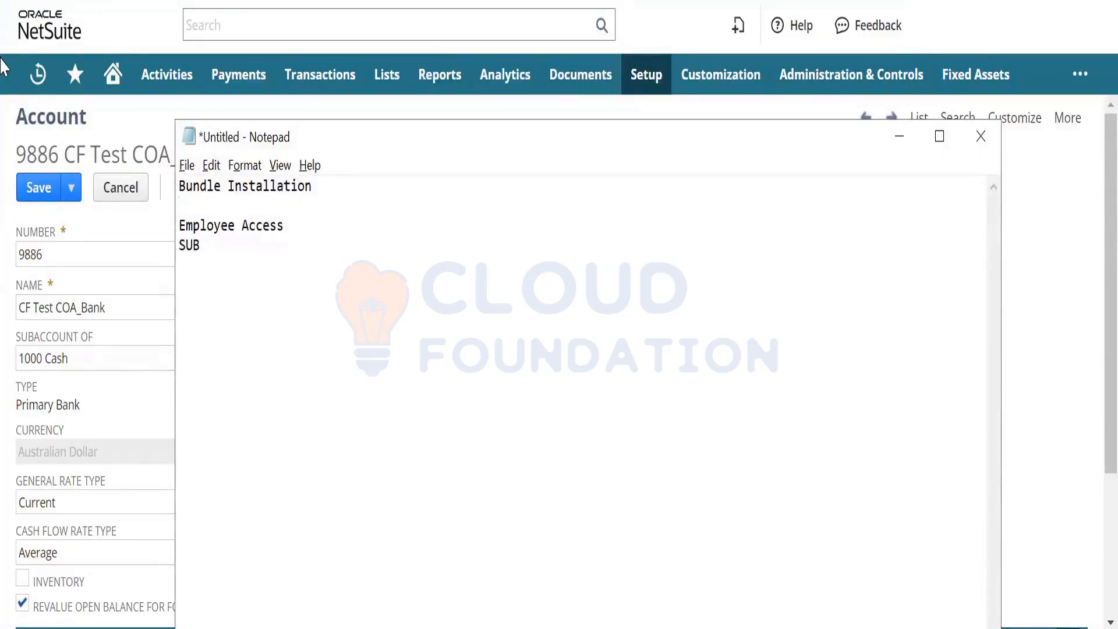
text(Enable Features)
key(Return)
text(A)
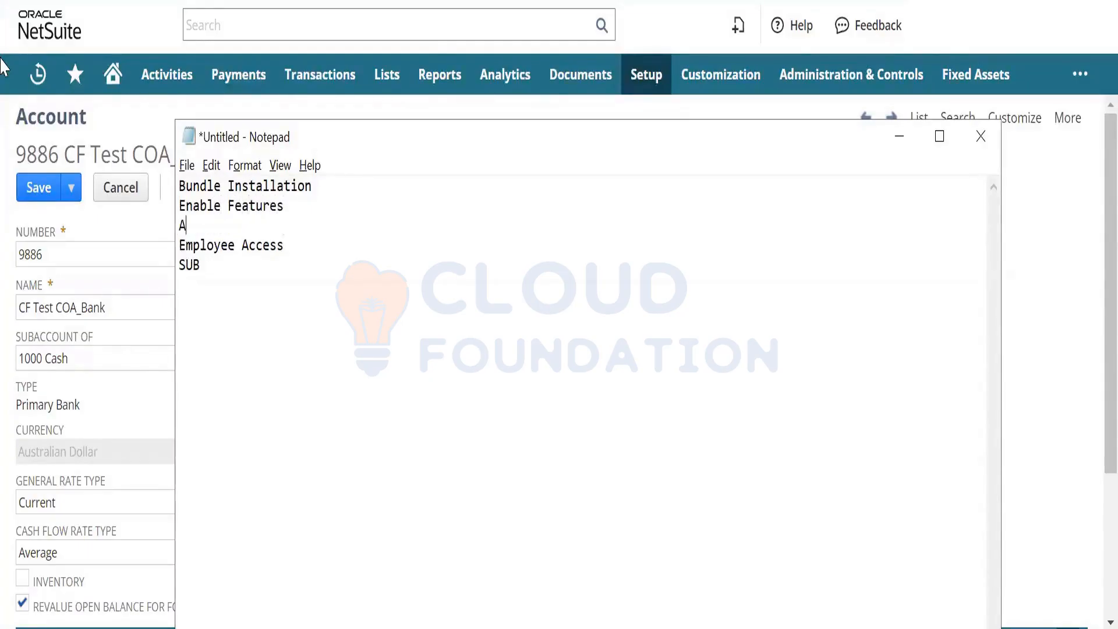
text(ccounting Pre)
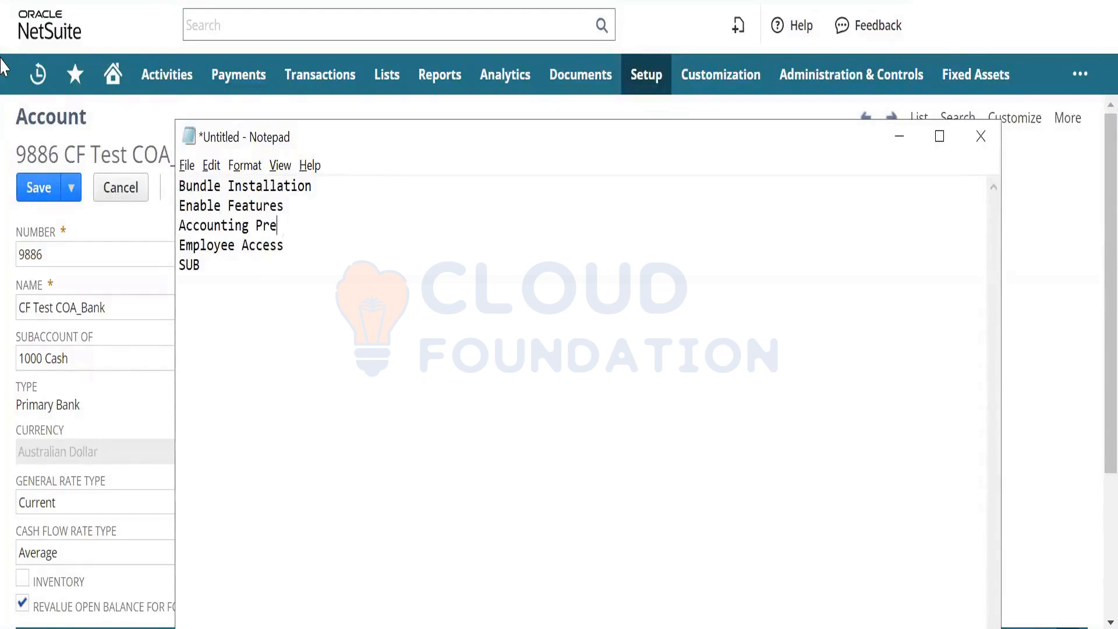
text(ferences)
- Append "- Module wise R2R,O2c,p2p,p2c,l2q" to the Enable Features line
key(Up)
text(- Modu)
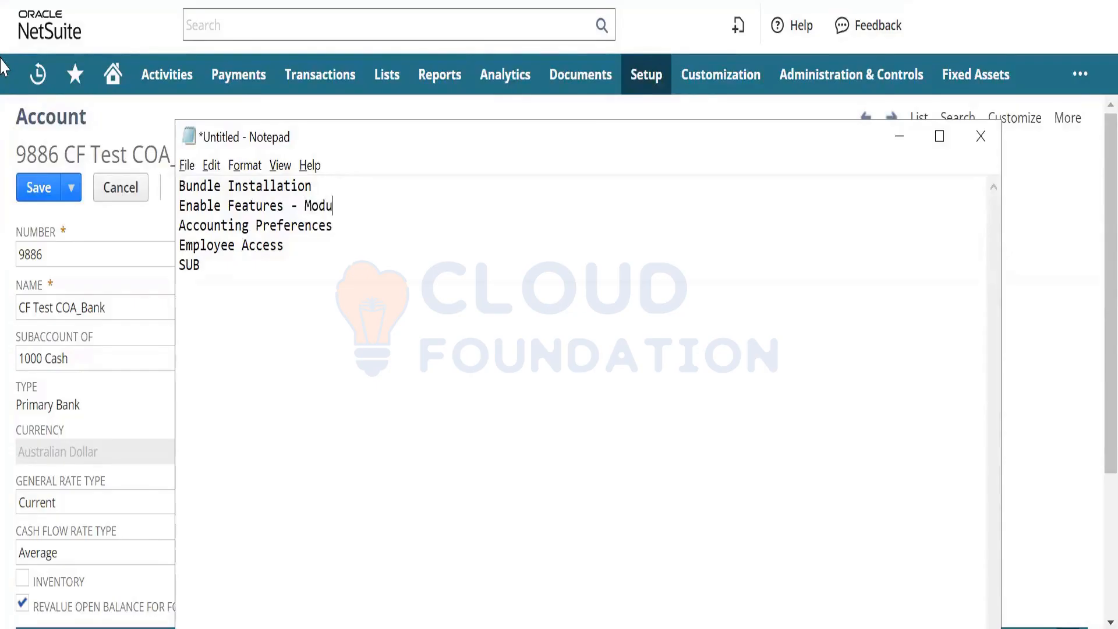
text(le wise R2R)
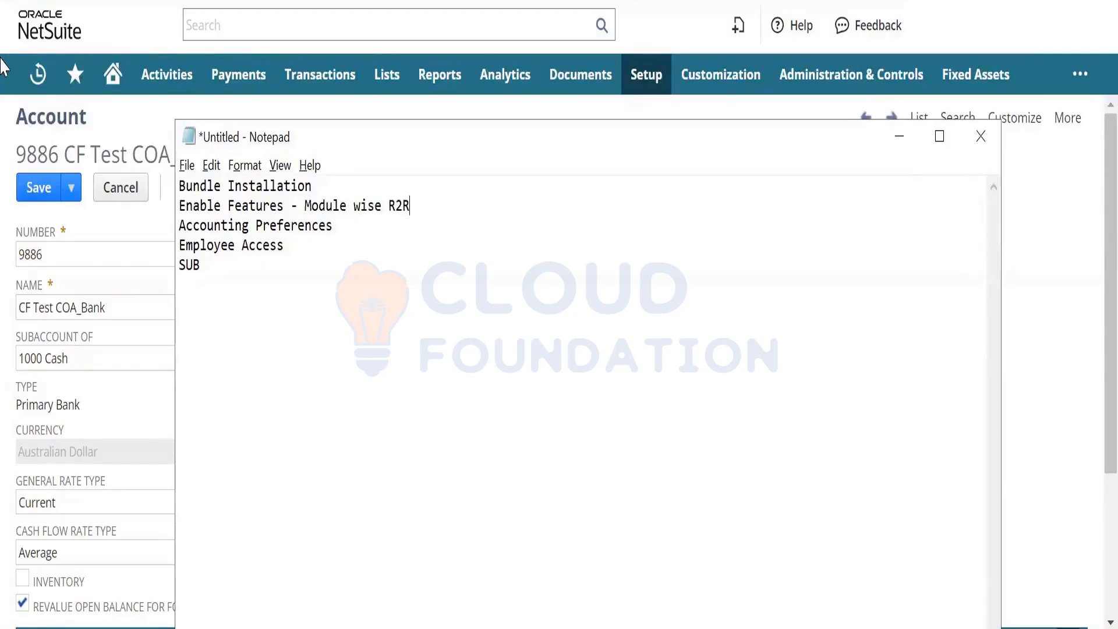
text(,O2c,p2p)
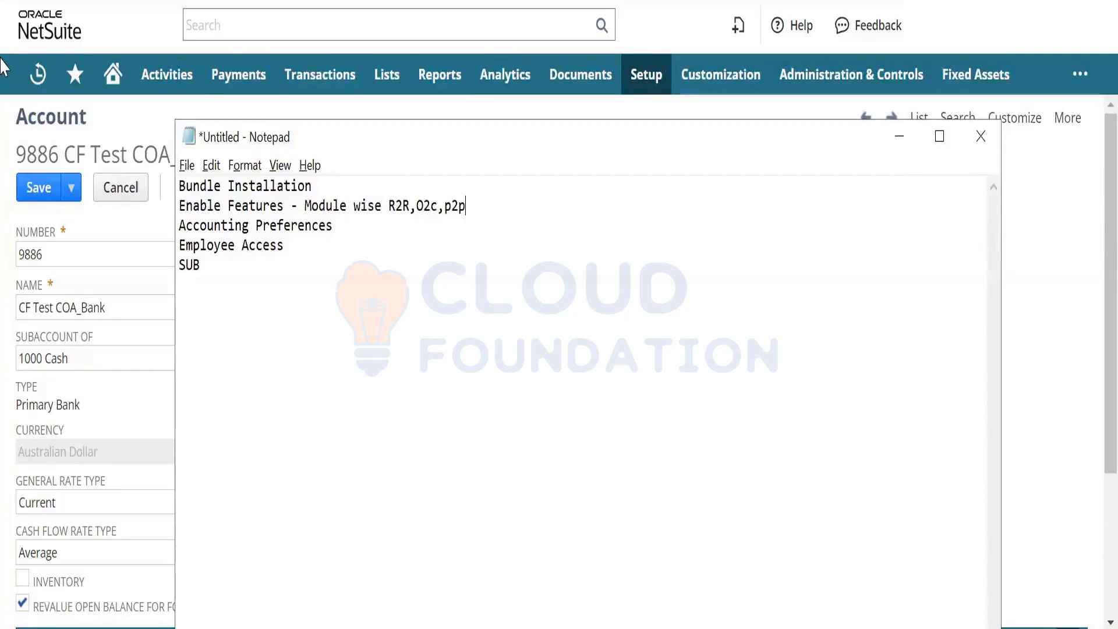
text(,p2c,)
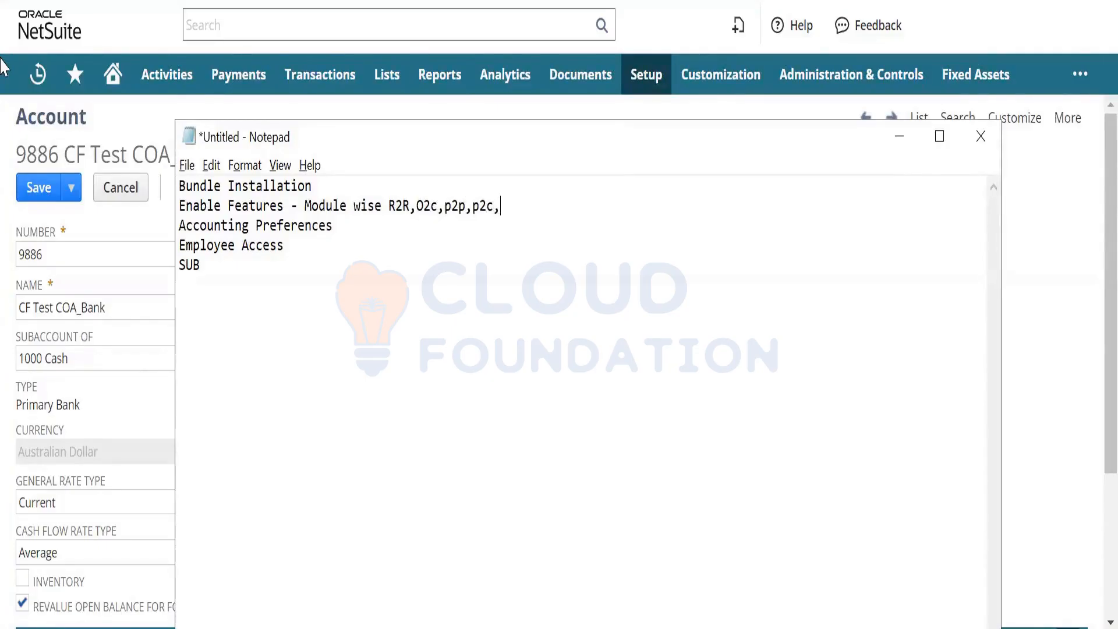
text(l2q)
- Copy the "Module wise R2R,O2c,p2p,p2c,l2q" text from Enable Features to the end of the Accounting Preferences line
key(shift+Left)
key(shift+Left)
key(shift+Left)
key(shift+Left)
key(shift+Left)
key(shift+Left)
key(shift+Left)
key(shift+Left)
key(shift+Left)
key(shift+Left)
key(shift+Left)
key(shift+Left)
key(shift+Left)
key(shift+Left)
key(shift+Left)
key(shift+Left)
key(shift+Left)
key(shift+Left)
key(shift+Left)
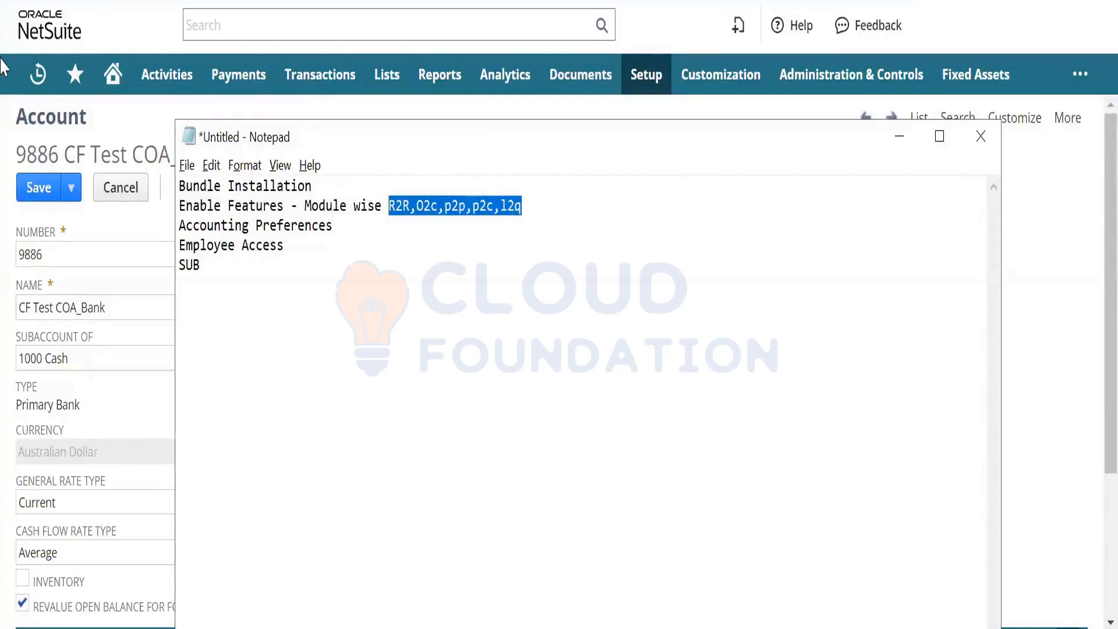
key(shift+Left)
key(shift+Left)
key(shift+Left)
key(shift+Left)
key(shift+Left)
key(shift+Left)
key(shift+Left)
key(shift+Left)
key(shift+Left)
key(shift+Left)
key(shift+Left)
key(shift+Left)
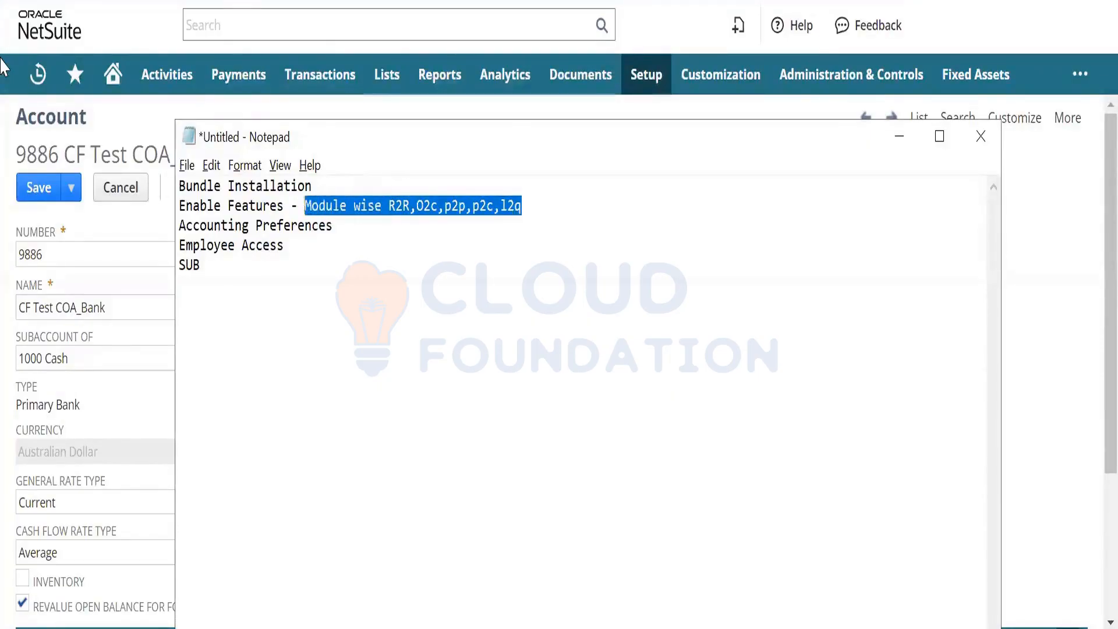
key(ctrl+c)
key(Down)
key(Right)
key(Right)
key(Right)
key(Right)
key(ctrl+v)
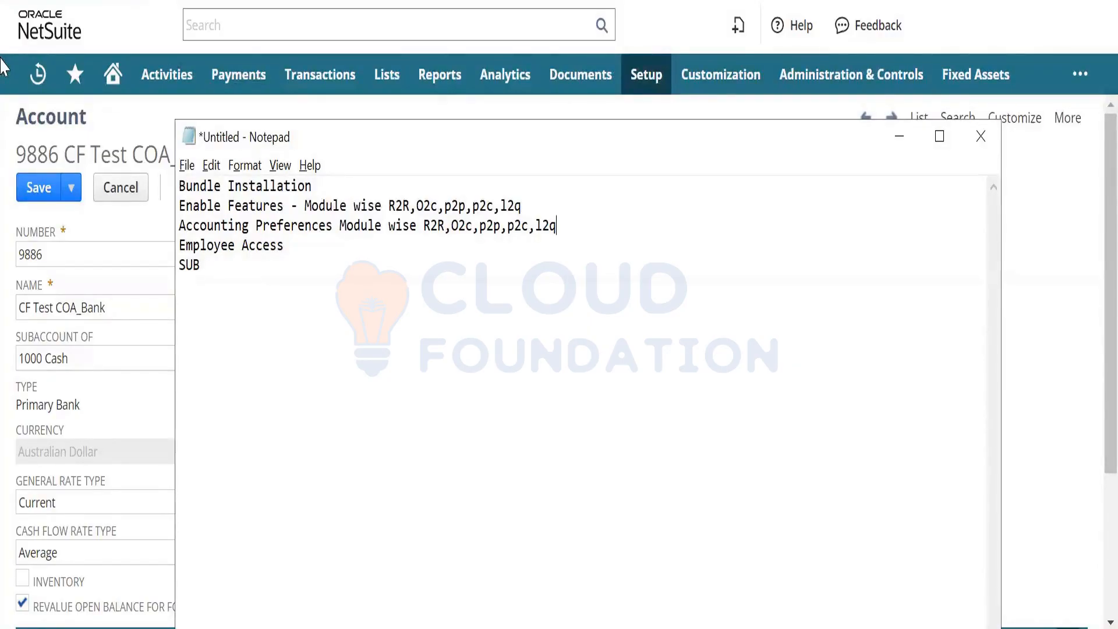
- Move the Employee Access line to directly below Bundle Installation and remove the empty line above SUB
key(Down)
key(shift+Left)
key(shift+Left)
key(shift+Left)
key(shift+Left)
key(shift+Left)
key(shift+Left)
key(shift+Left)
key(shift+Left)
key(shift+Left)
key(shift+Left)
key(shift+Left)
key(shift+Left)
key(shift+Left)
key(shift+Left)
key(shift+Left)
key(BackSpace)
key(Up)
key(Up)
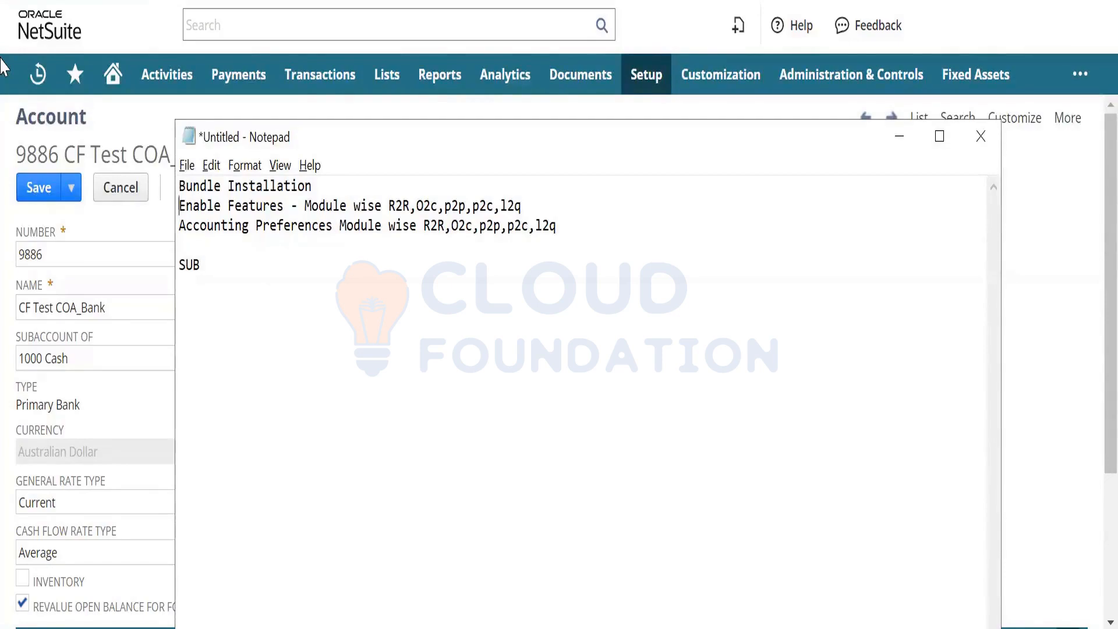
key(Return)
key(Up)
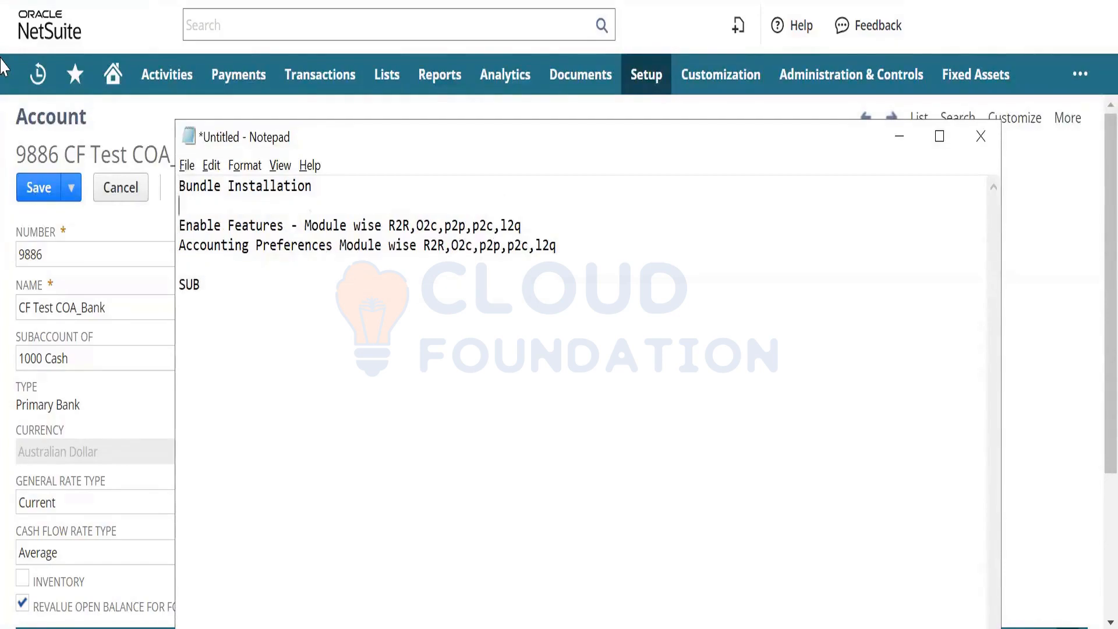
key(ctrl+v)
key(Down)
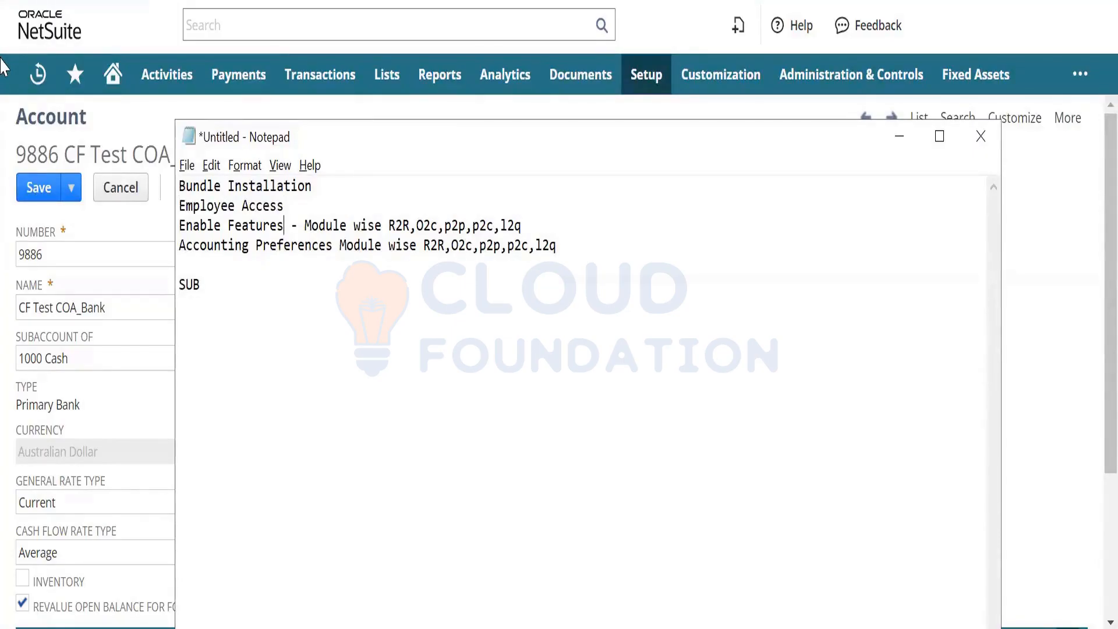
key(Down)
key(Delete)
key(End)
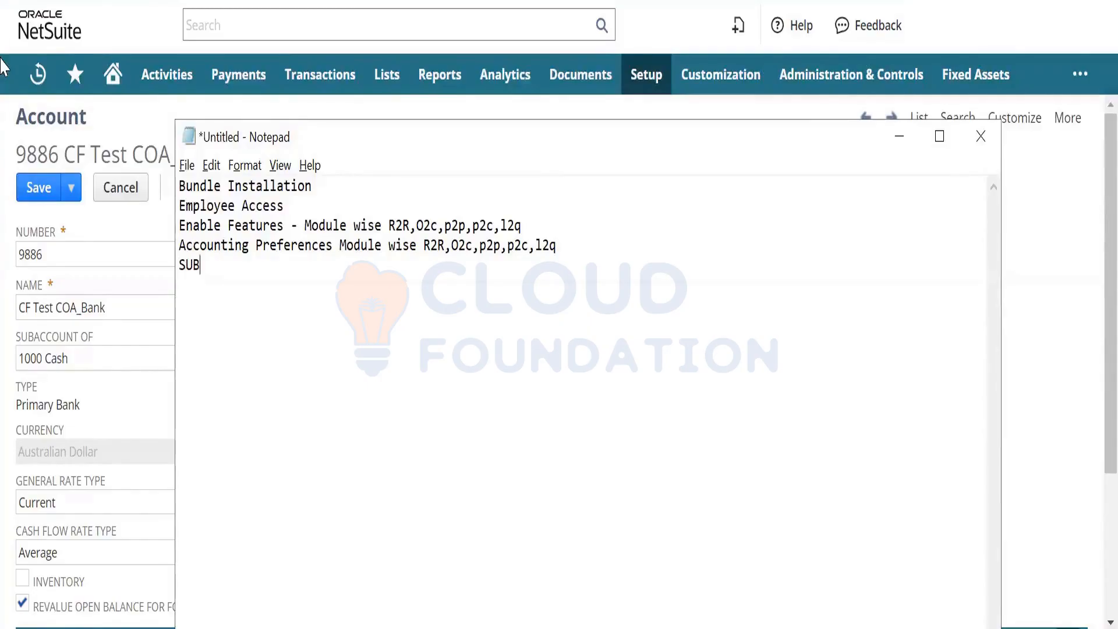
- Expand SUB to "Subsidiary" and list "Department", "Location" and "Class" on separate lines beneath it
key(BackSpace)
key(BackSpace)
text(ubsidiary)
key(Return)
text(Department)
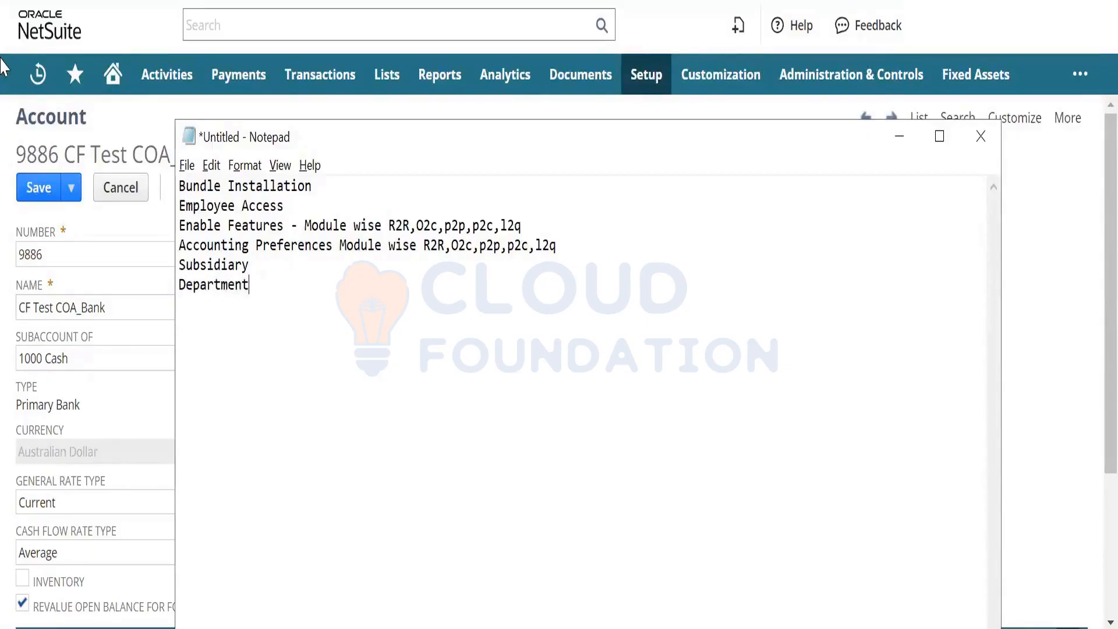
key(Return)
text(Location)
key(Return)
text(Class)
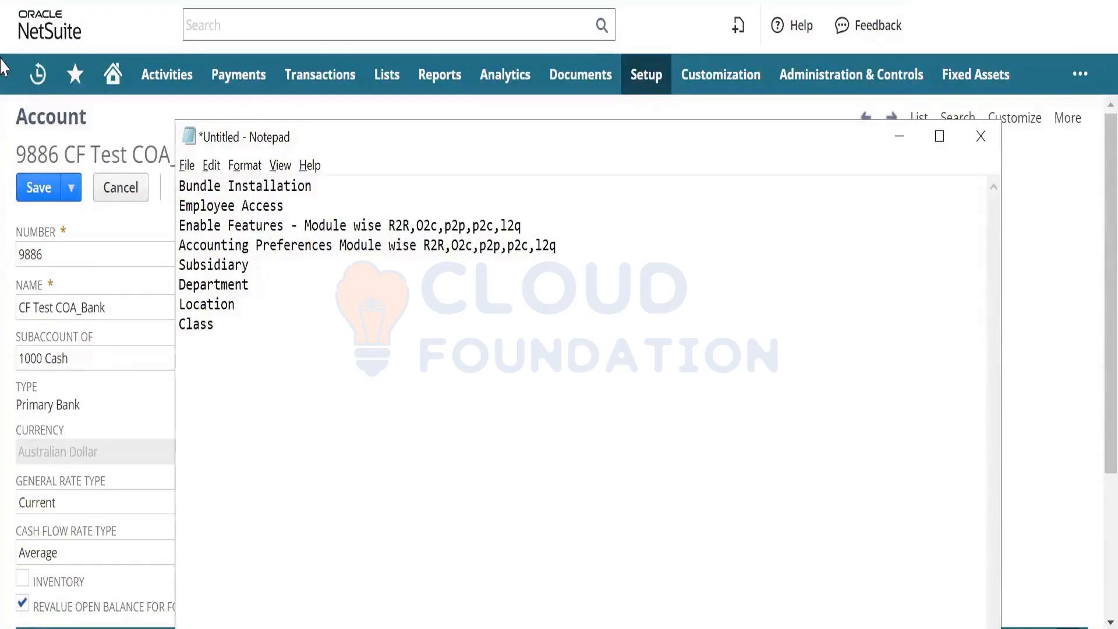
- Insert the heading "Segmentation:" on its own line above Subsidiary
key(Up)
key(Up)
key(Up)
key(Left)
key(Left)
key(Left)
key(Left)
key(Left)
key(Return)
key(Up)
text(Segm)
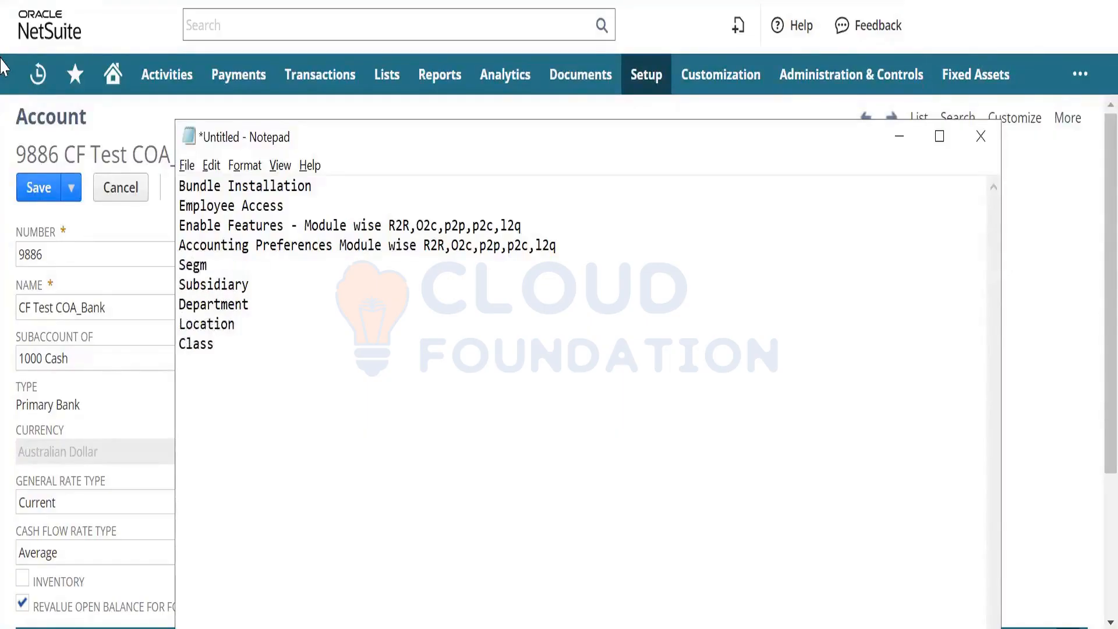
text(entation:)
- Add "Chart of Accounts", "Vendors" and "Customers" below Class, with an empty line before each entry
key(Down)
key(Down)
key(Down)
key(Down)
key(Return)
key(Return)
text(Chart of Accounts)
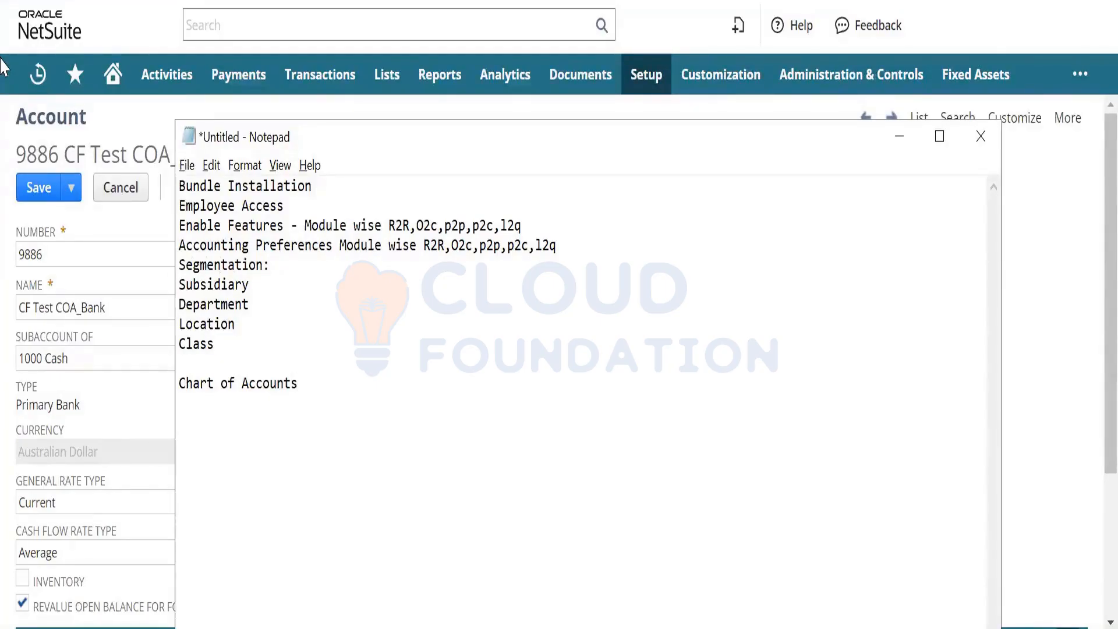
key(Return)
key(Return)
text(Vendors)
key(Return)
key(Return)
text(Customers)
- Add the entry "Items - Types , INV< non-iv,assembly" below Customers, separated by an empty line
key(Return)
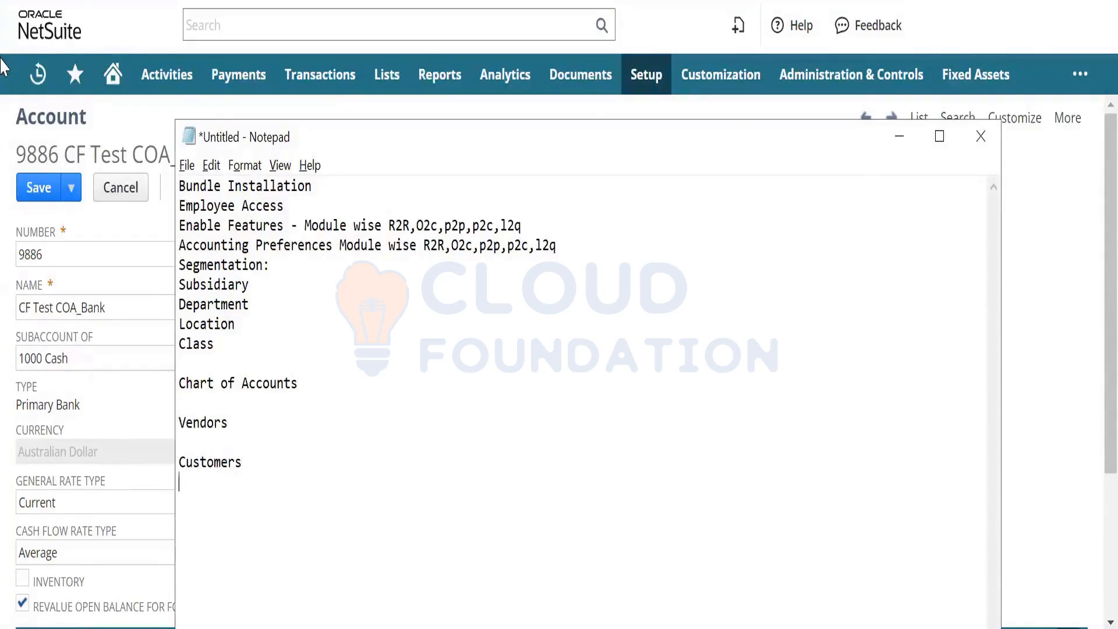
key(Return)
text(Items - Types , INV< n)
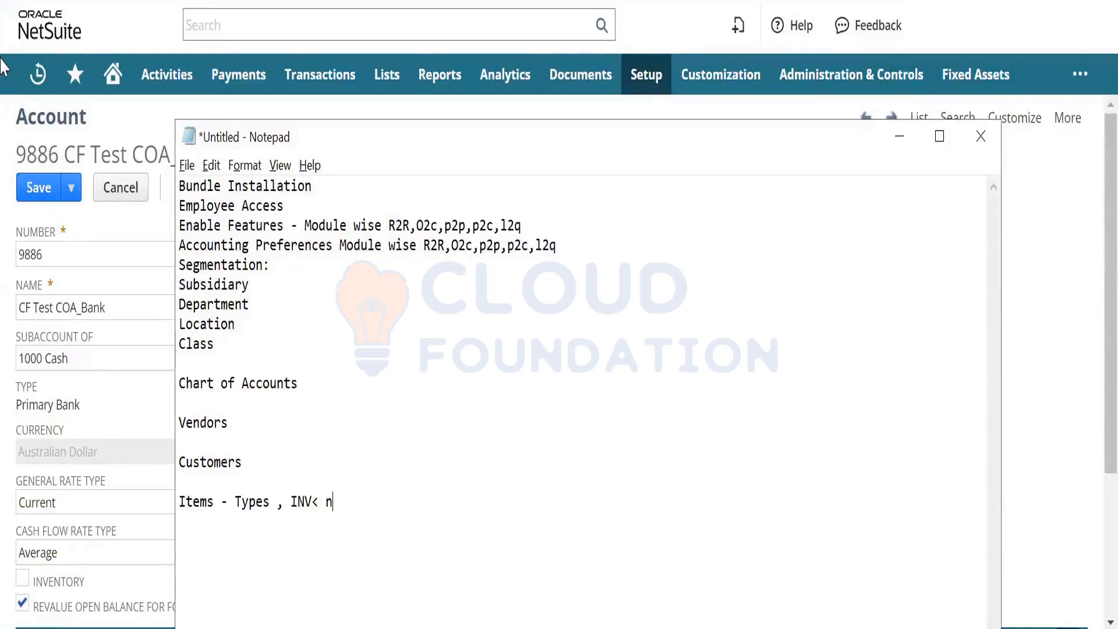
text(on-iv,assembly)
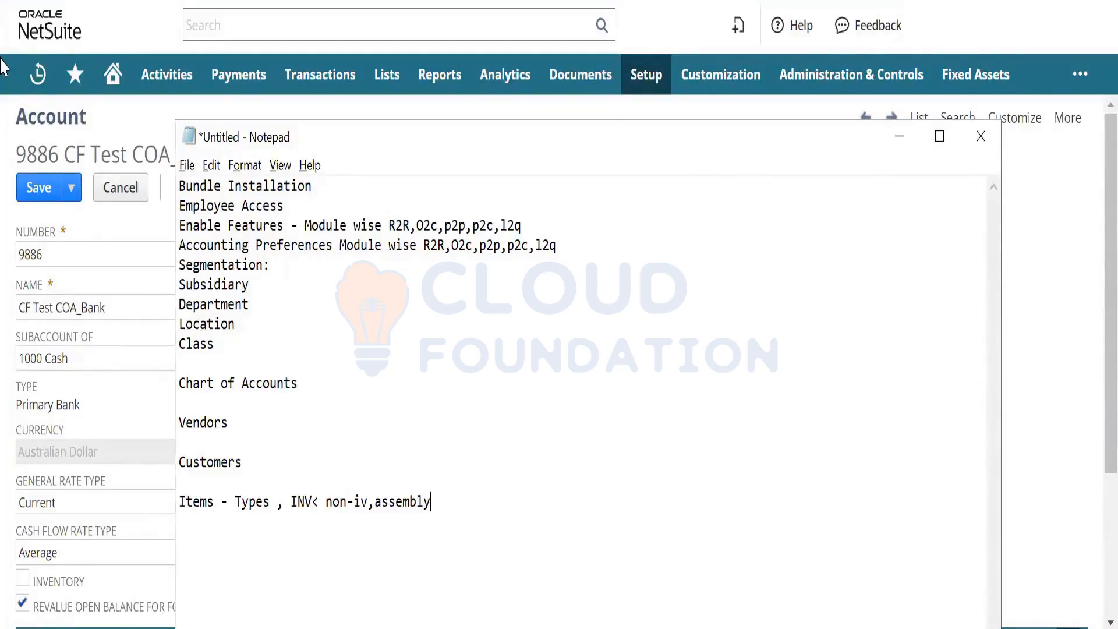
- Add the entry "Walkthrough - R2R, P2P, O2C, L2Q, P2C, M2ROI," below the Items entry, separated by an empty line
key(Return)
key(Return)
text(Walkthrough - )
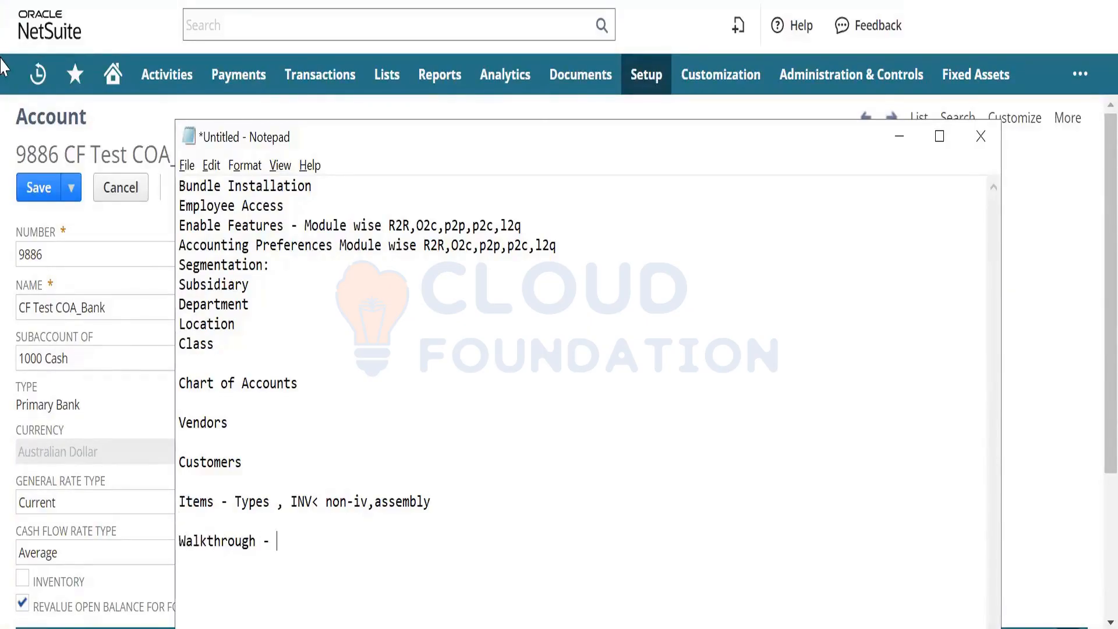
text(R2R, P2P, O2C,)
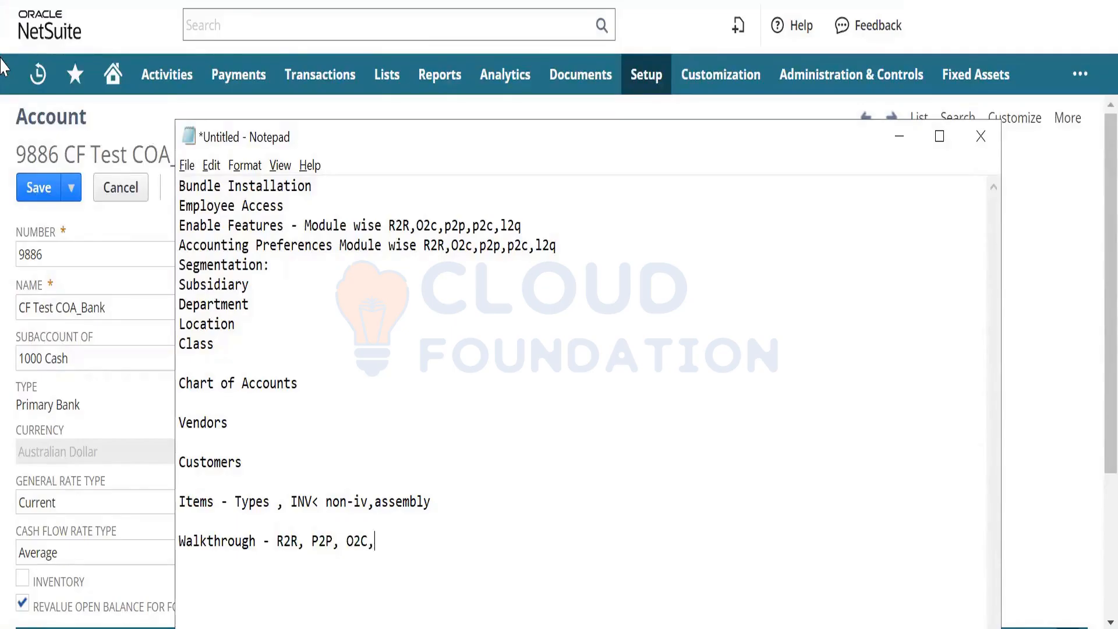
text(L2Q, P2C, M2ROI,)
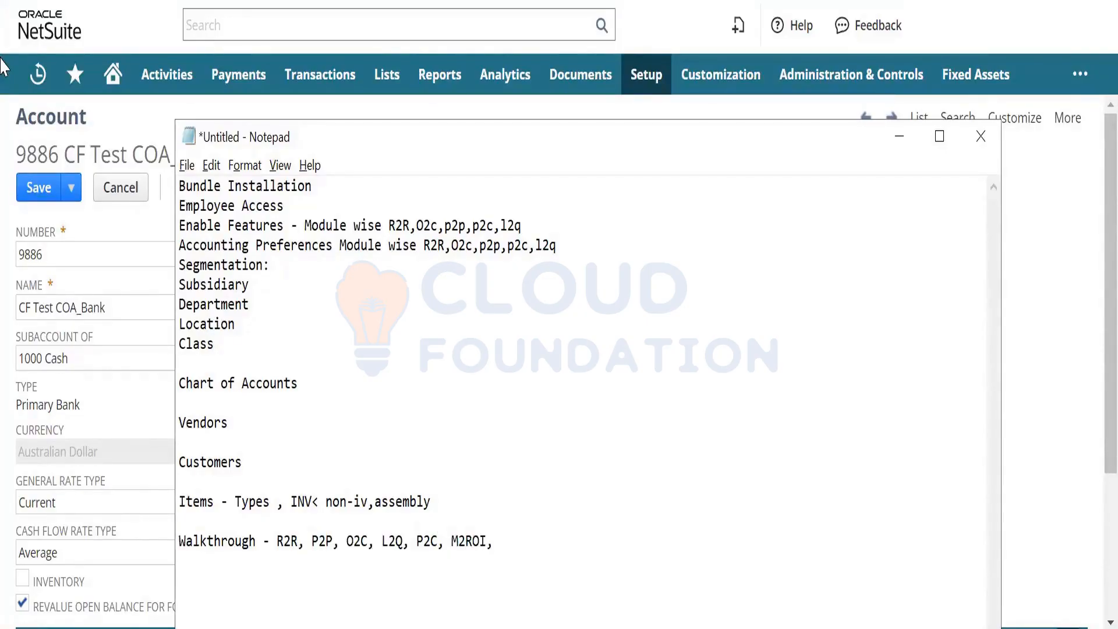
- Append "D2B" to the end of the Walkthrough entry
text( D2B)
- Review the outline line by line from Bundle Installation through the segmentation entries down to Customers
click(329, 185)
key(Down)
key(Down)
key(Right)
key(Right)
key(Right)
key(Right)
key(Right)
key(Right)
key(Right)
key(Right)
key(Down)
key(Down)
key(Down)
key(Down)
key(Down)
key(Down)
key(Down)
key(Down)
key(Down)
key(Down)
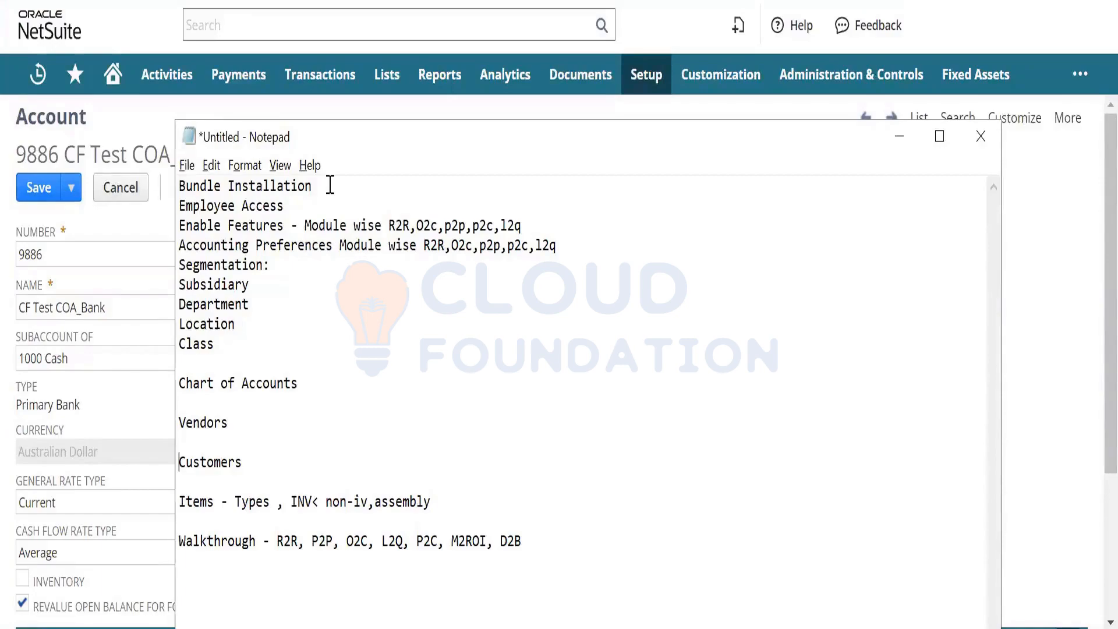
key(Down)
key(Down)
- Mark the Vendors entry as done by appending "- CREATED" to its line
key(Up)
key(Up)
key(Up)
key(Up)
key(Up)
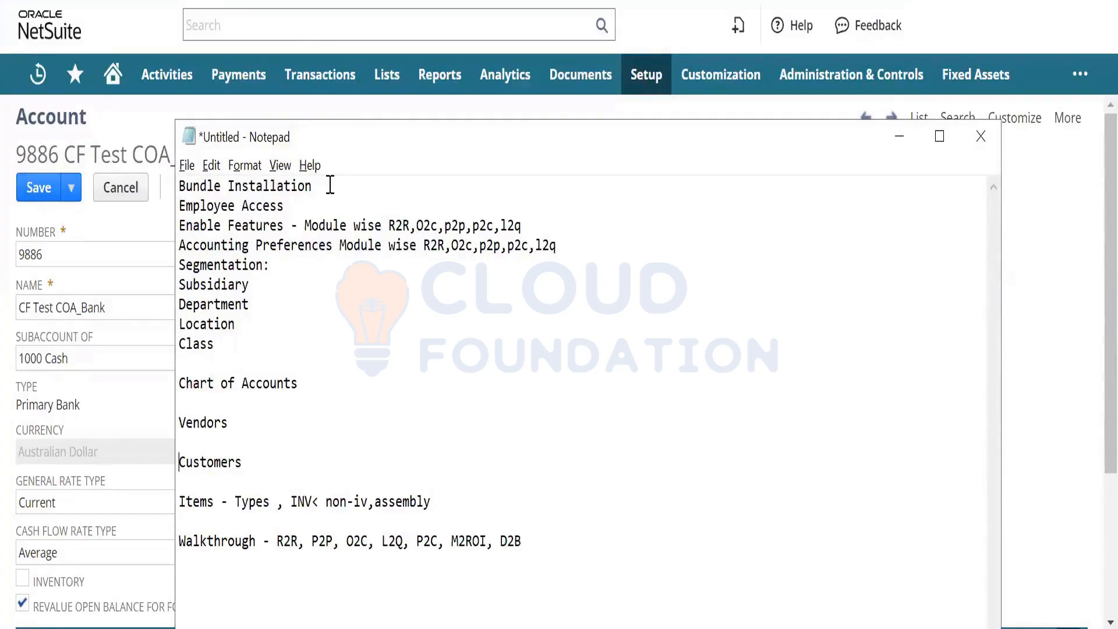
key(Right)
key(Right)
key(Right)
key(Right)
key(Right)
key(Right)
key(Right)
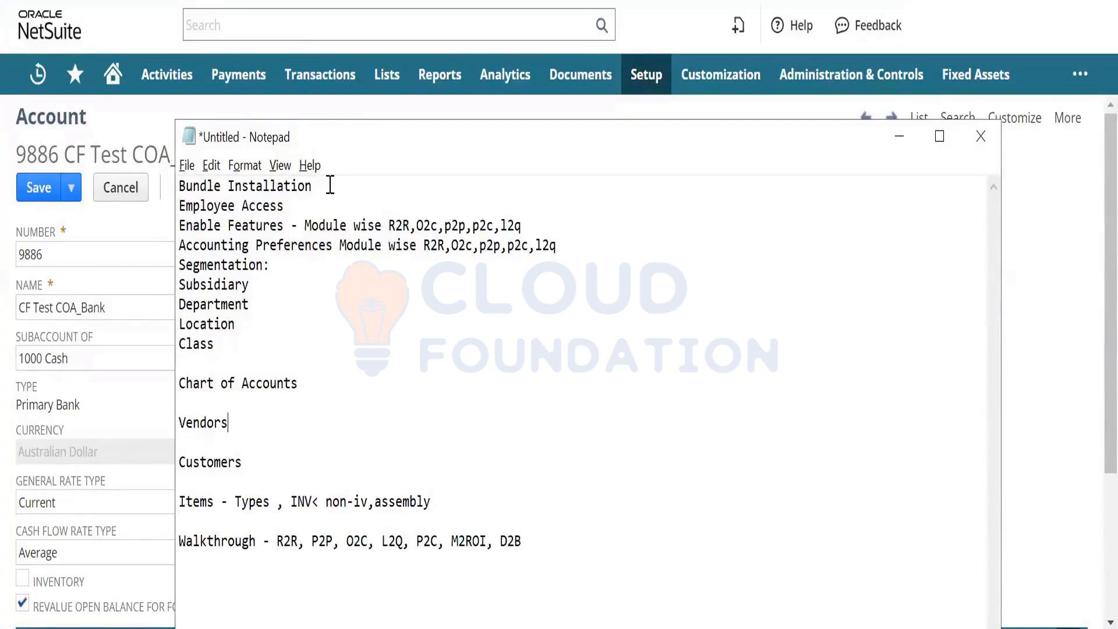
text(- CREATED)
- Append "- CREATED" to the end of the Items entry, after "assembly"
key(Up)
key(Down)
key(Down)
key(Down)
key(Down)
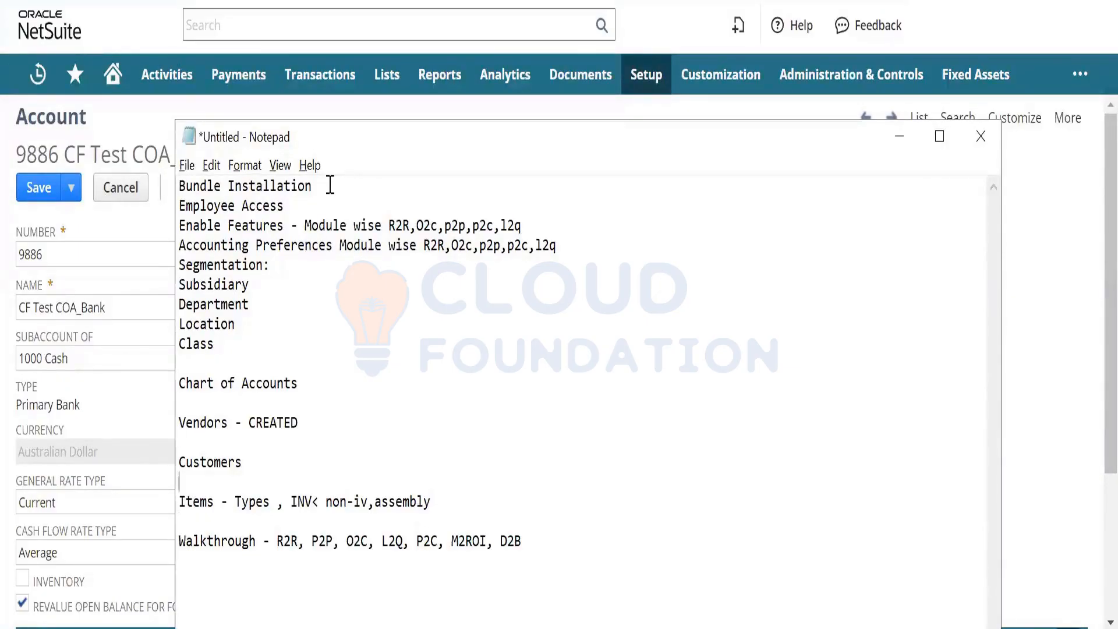
key(Right)
key(Right)
key(Right)
key(Right)
key(Right)
key(Right)
key(Right)
key(Right)
key(Right)
key(Right)
key(Right)
key(Right)
key(Right)
key(Right)
key(Right)
key(Right)
key(Right)
key(Right)
key(Right)
key(Right)
key(Left)
key(Left)
key(Right)
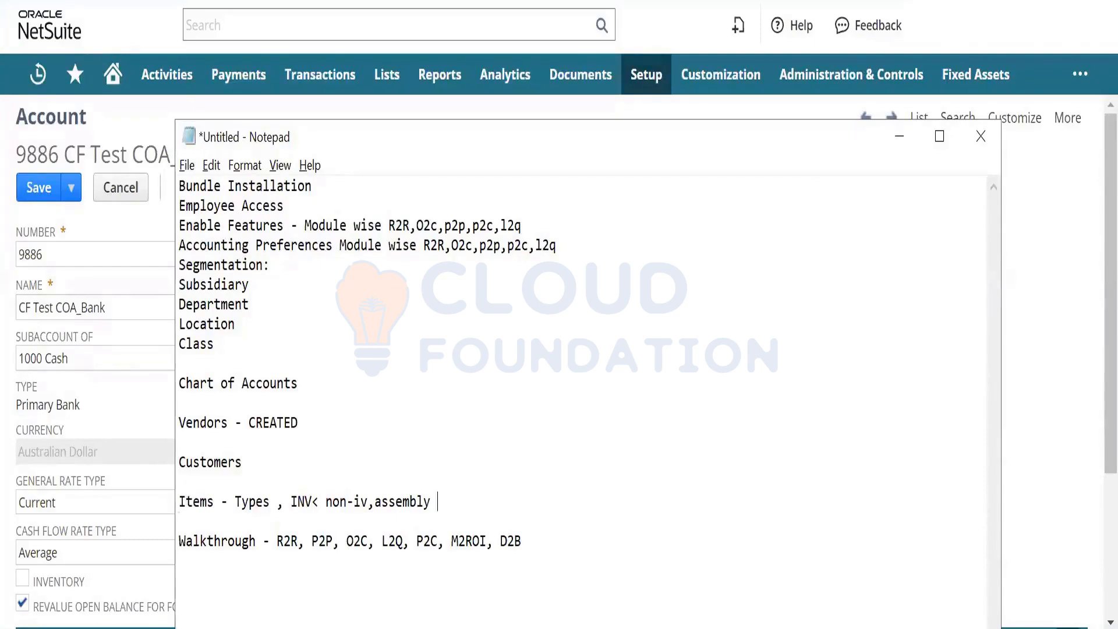
text(- CREATED)
- Add the line "EXPENSE - CREATED" directly below the Items entry
key(Return)
text(ePE)
key(BackSpace)
key(BackSpace)
key(BackSpace)
text(E)
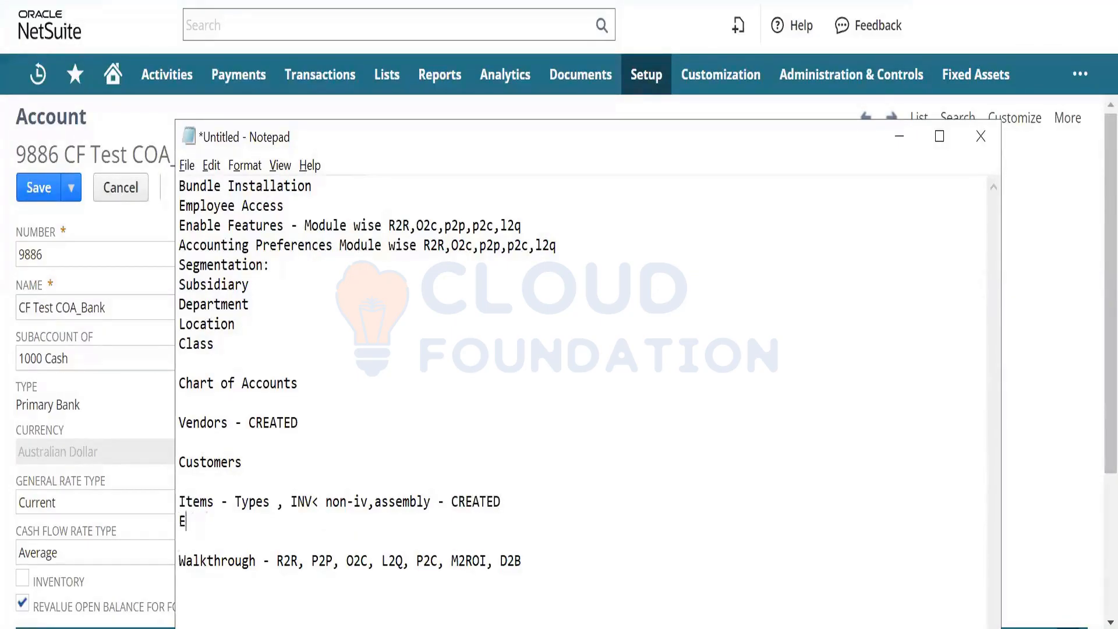
text(XPENSE - CREATED)
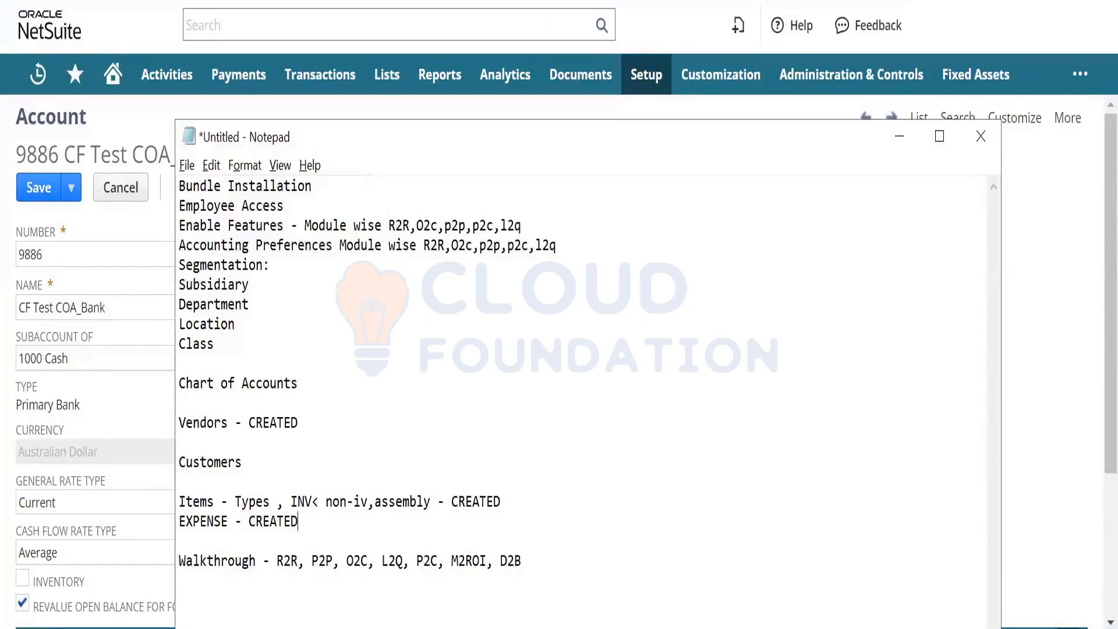
- Add the line "TAX STRUCTURE - CREATED" directly below the EXPENSE entry
key(Return)
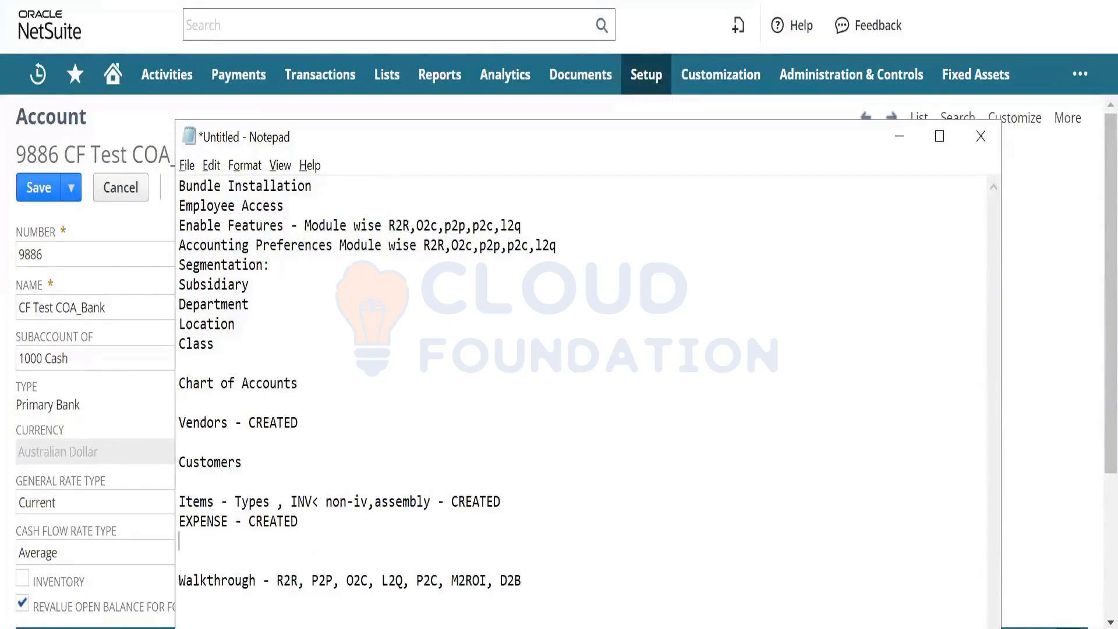
text(TAX STRUCTURE )
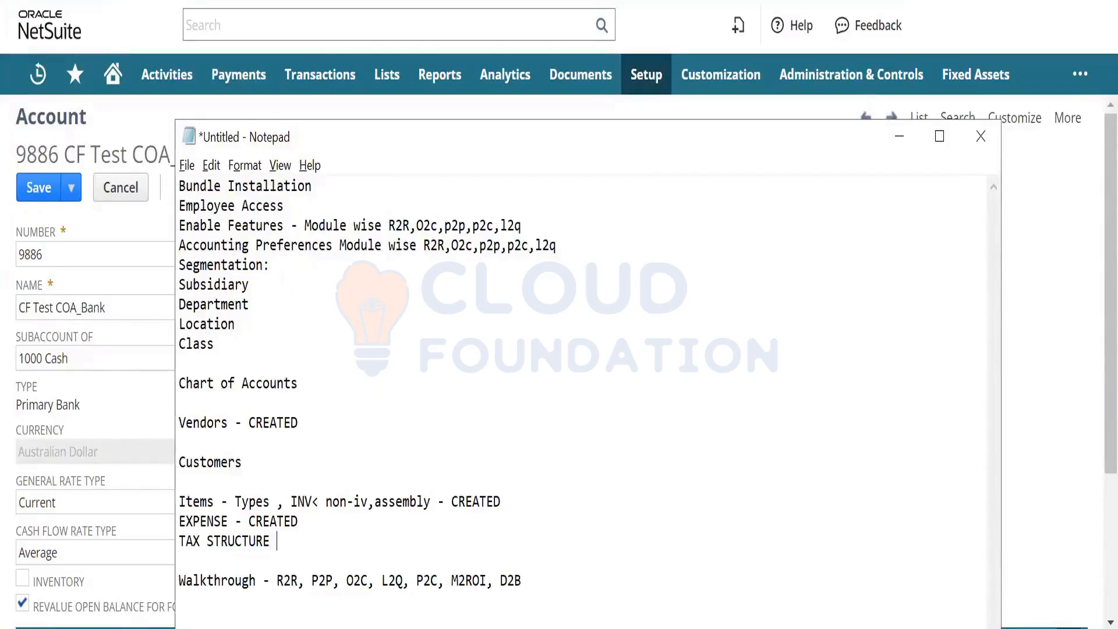
text(-)
text(CREATED)
- Append "- CREATED" to both the Chart of Accounts entry and the Customers entry
click(338, 392)
text(- CREATED)
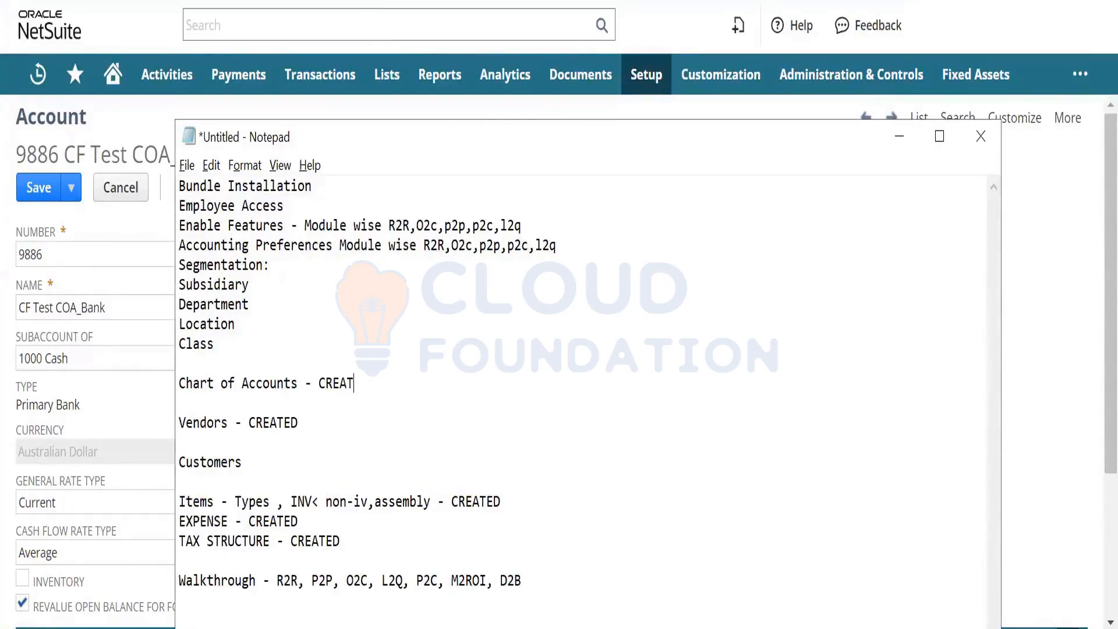
key(Down)
key(Down)
key(Down)
key(Down)
key(Down)
key(Down)
key(Left)
key(Left)
text(- CREATED)
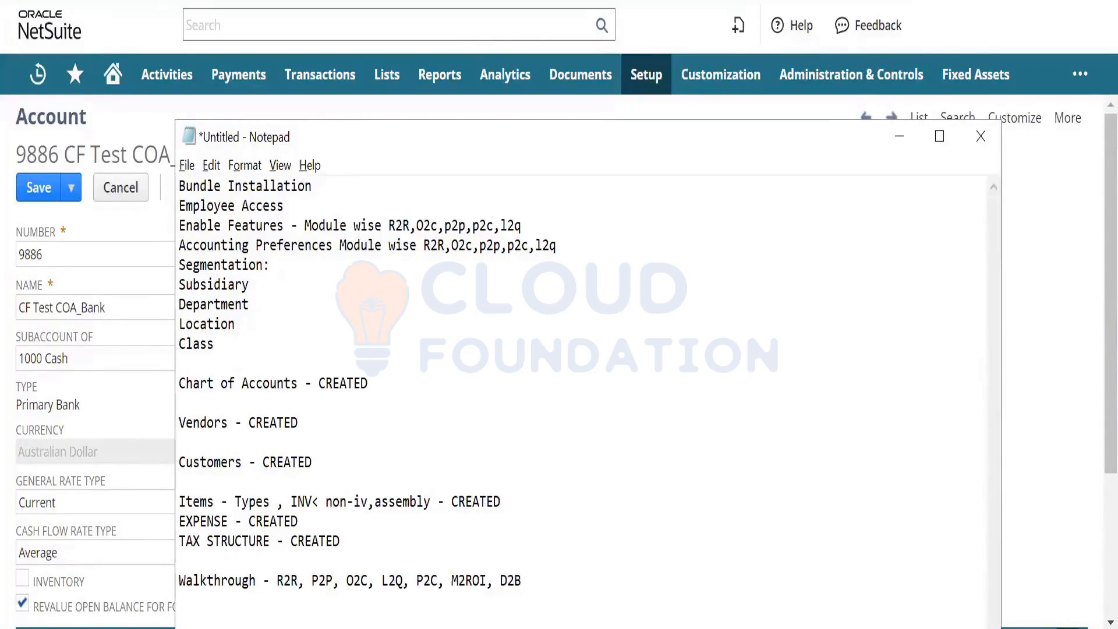
key(Left)
key(Left)
key(Left)
key(Left)
key(Left)
key(Left)
key(Down)
key(Down)
key(Down)
key(Up)
key(Up)
key(Down)
key(Down)
key(Down)
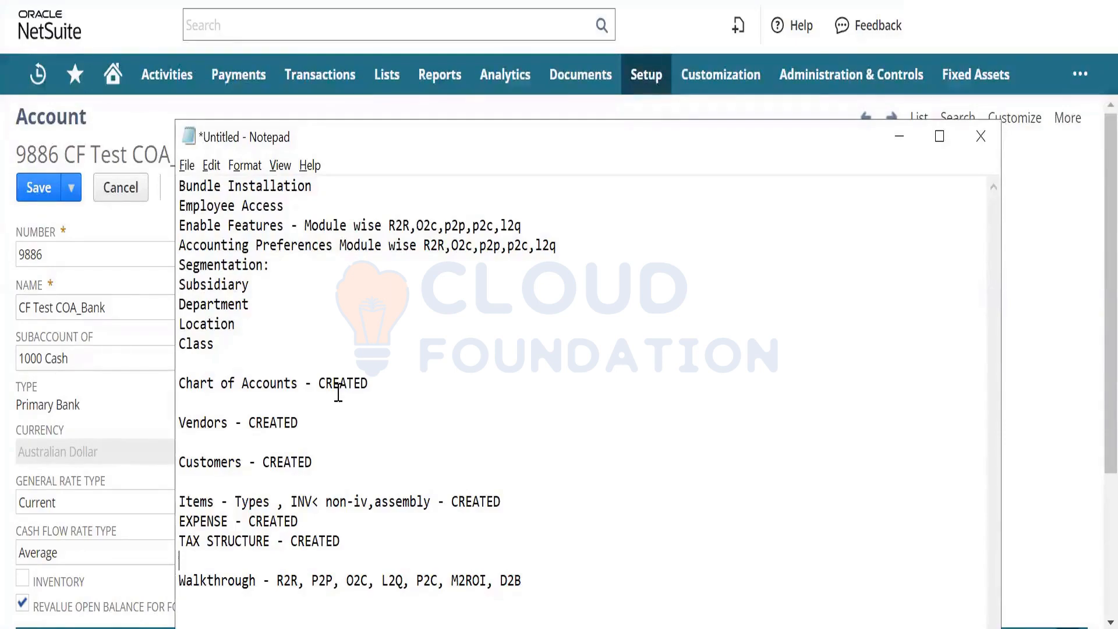
- Return to NetSuite and open the Accounting Lists page from the accounting setup in a new browser tab, switching to it
click(1071, 341)
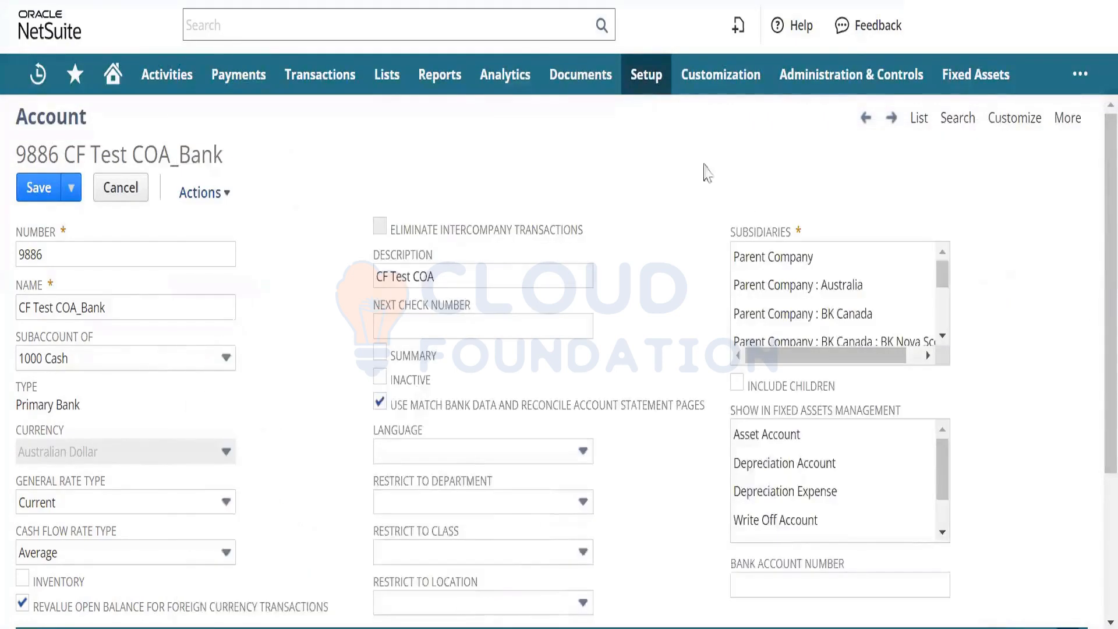
mouse_move(652, 79)
mouse_move(678, 196)
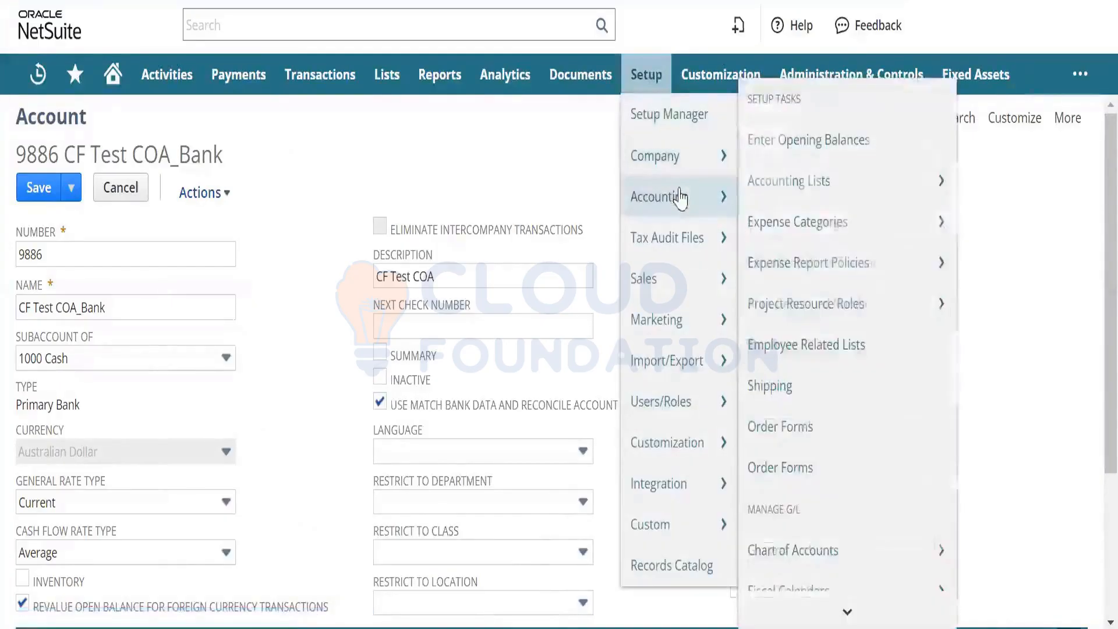
right_click(793, 183)
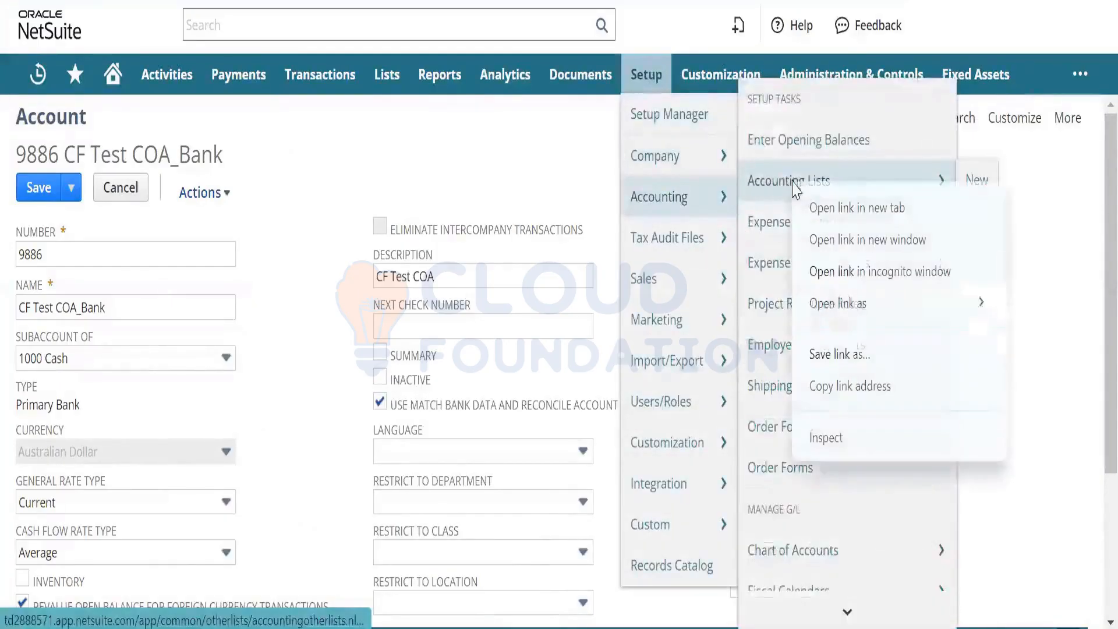
click(814, 209)
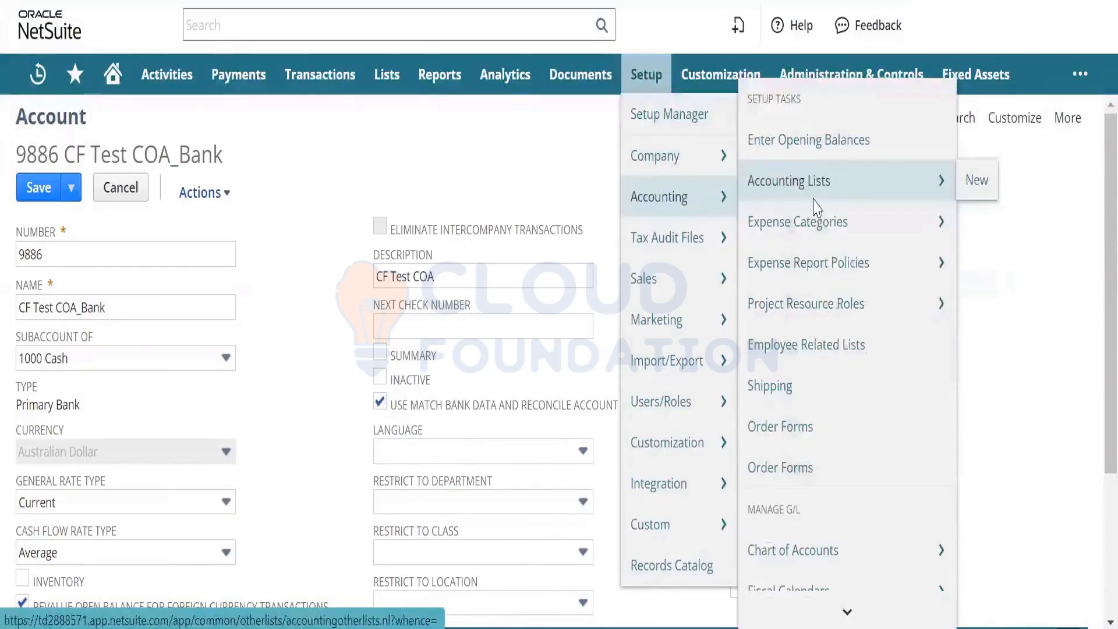
mouse_move(720, 76)
key(ctrl+Tab)
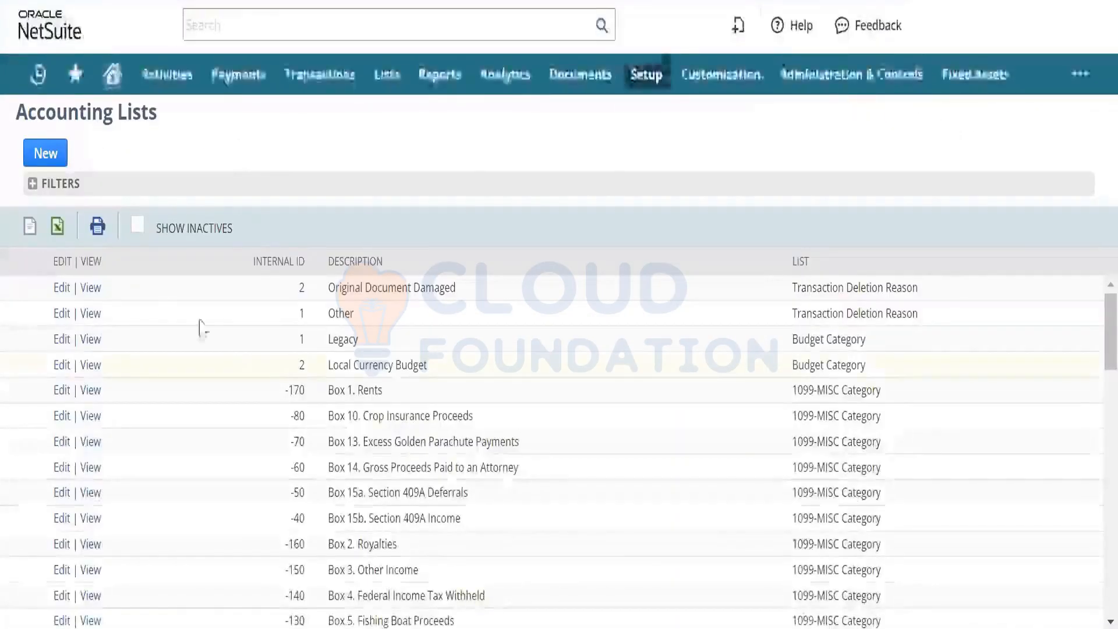
- Expand the filters of the Accounting Lists and filter them by the type Vendor Category
click(33, 184)
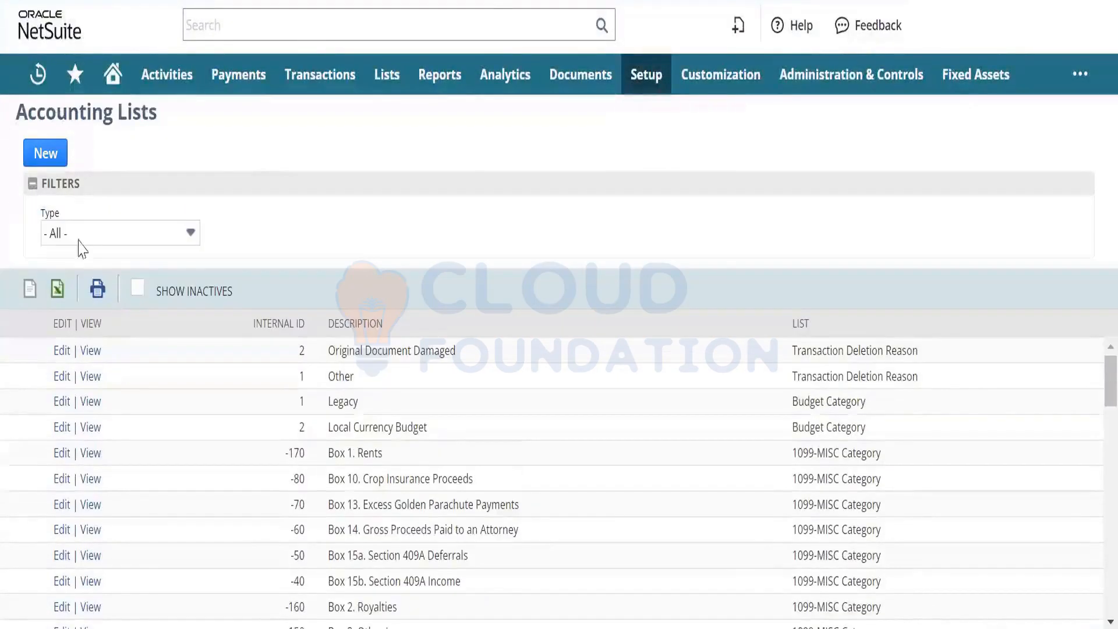
click(158, 243)
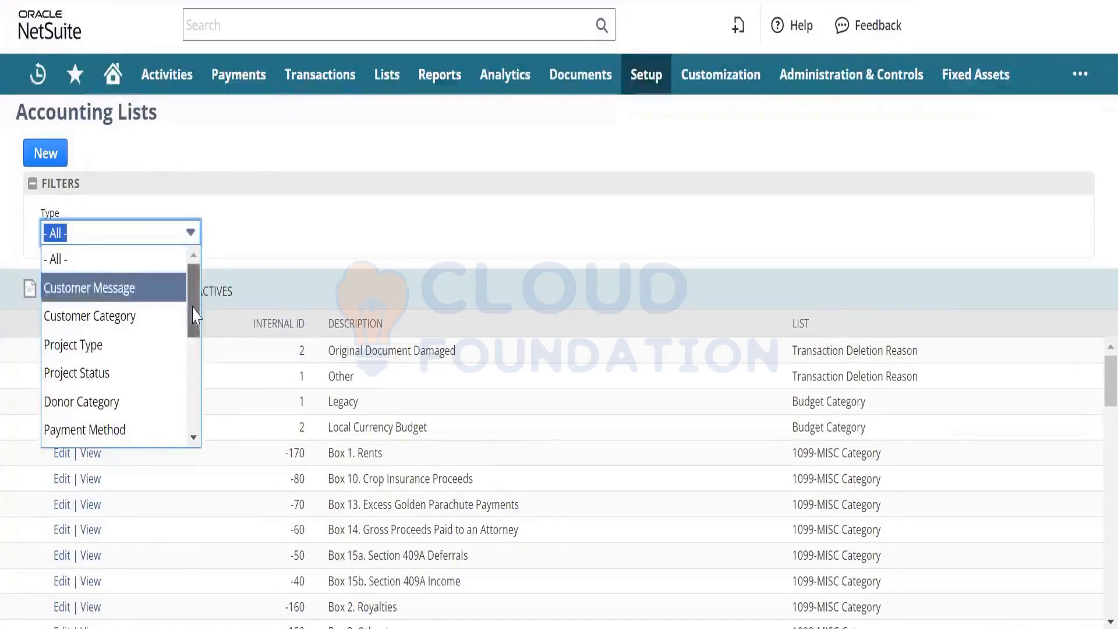
scroll(193, 315, down, 2)
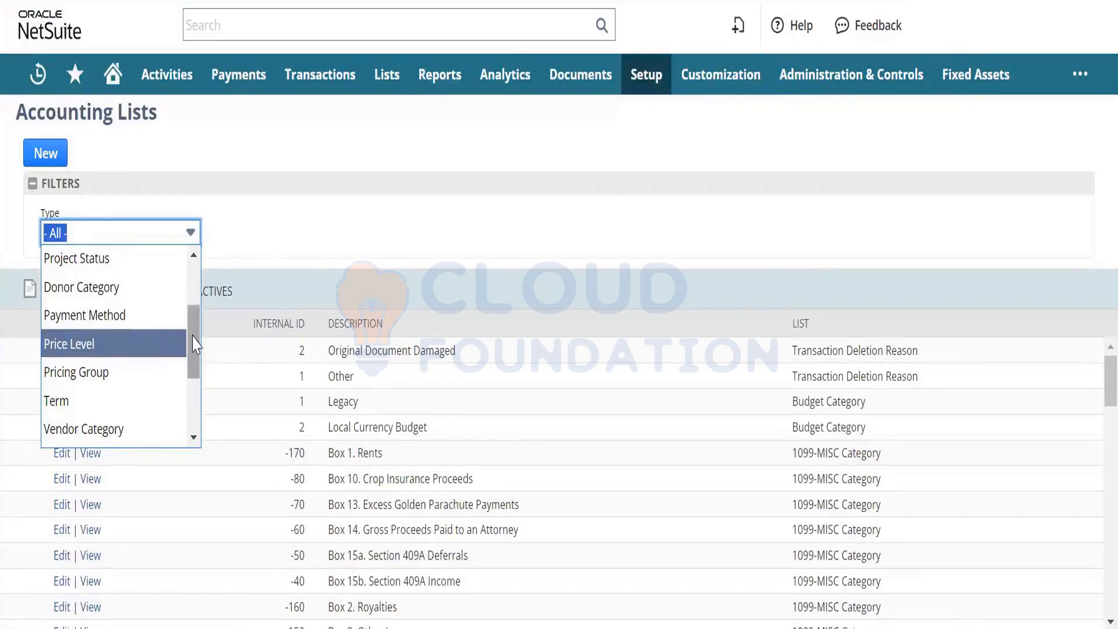
scroll(194, 343, down, 1)
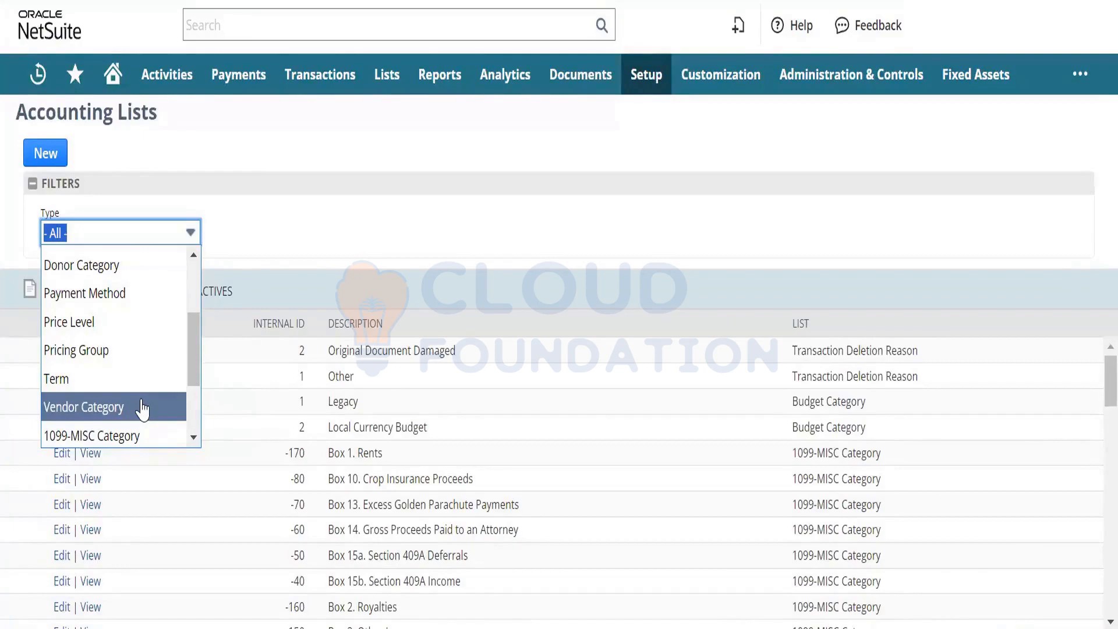
click(142, 407)
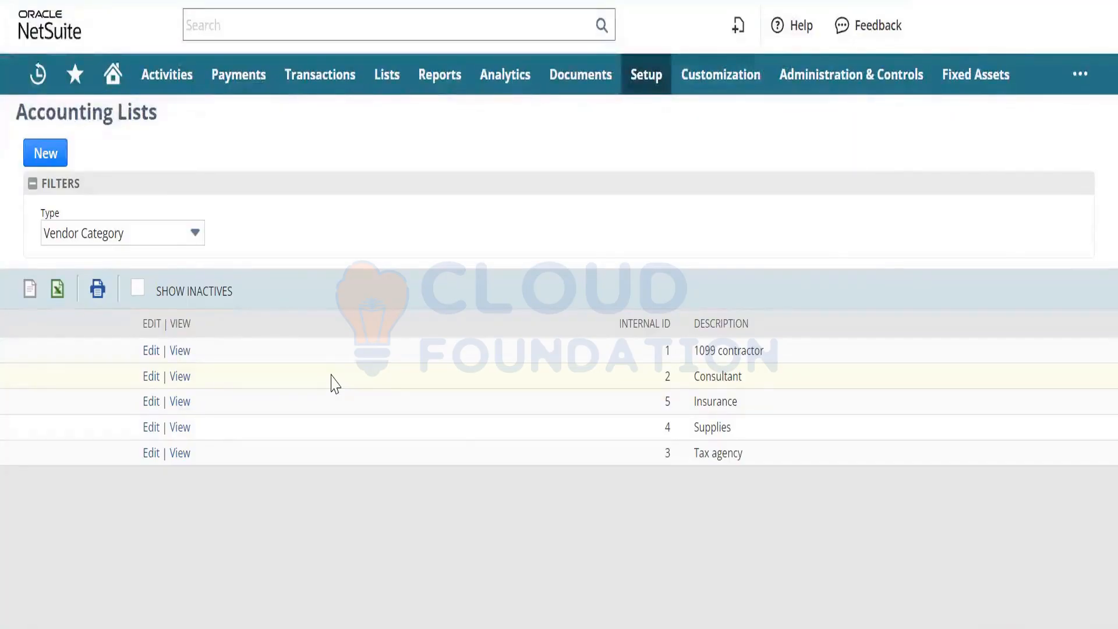
- Look through all available accounting list types in the type filter, keeping Vendor Category selected
click(194, 232)
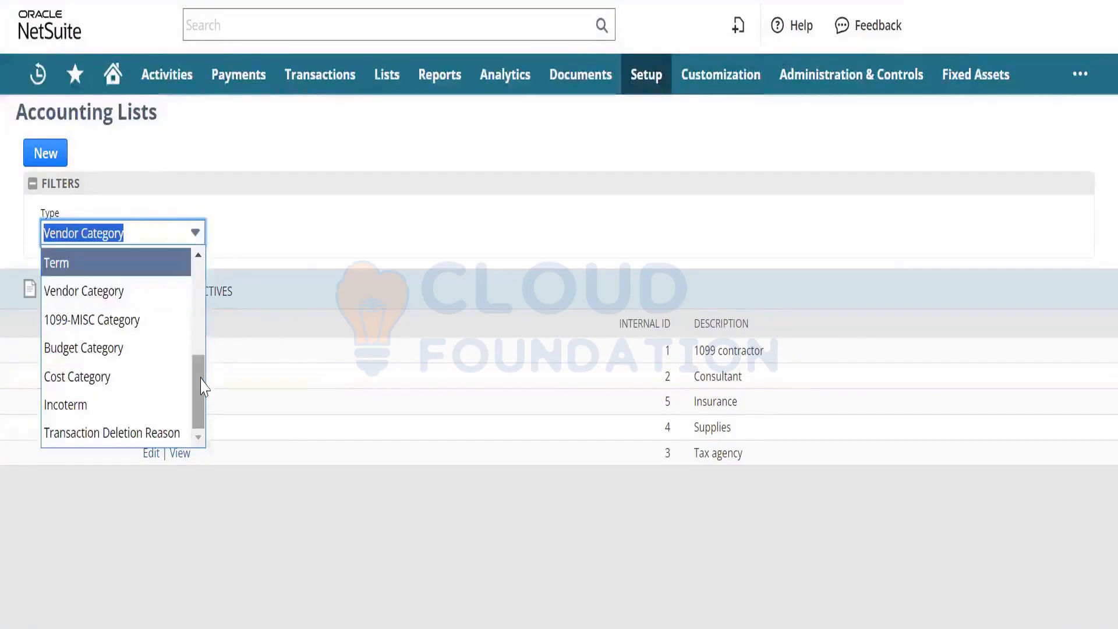
drag(201, 385, 204, 273)
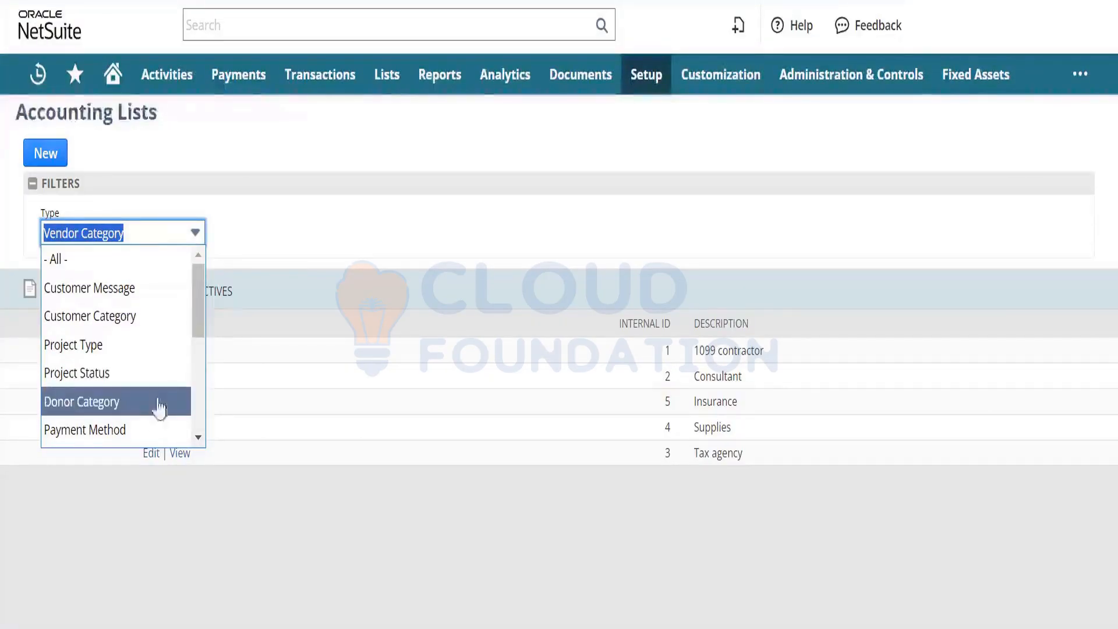
drag(198, 335, 197, 375)
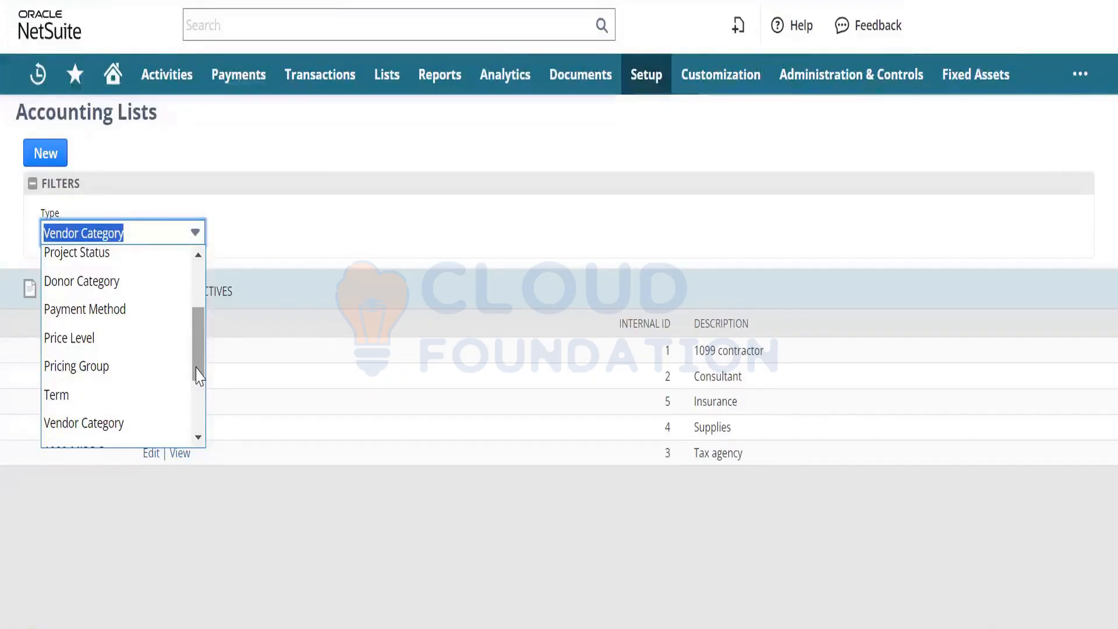
drag(200, 375, 205, 436)
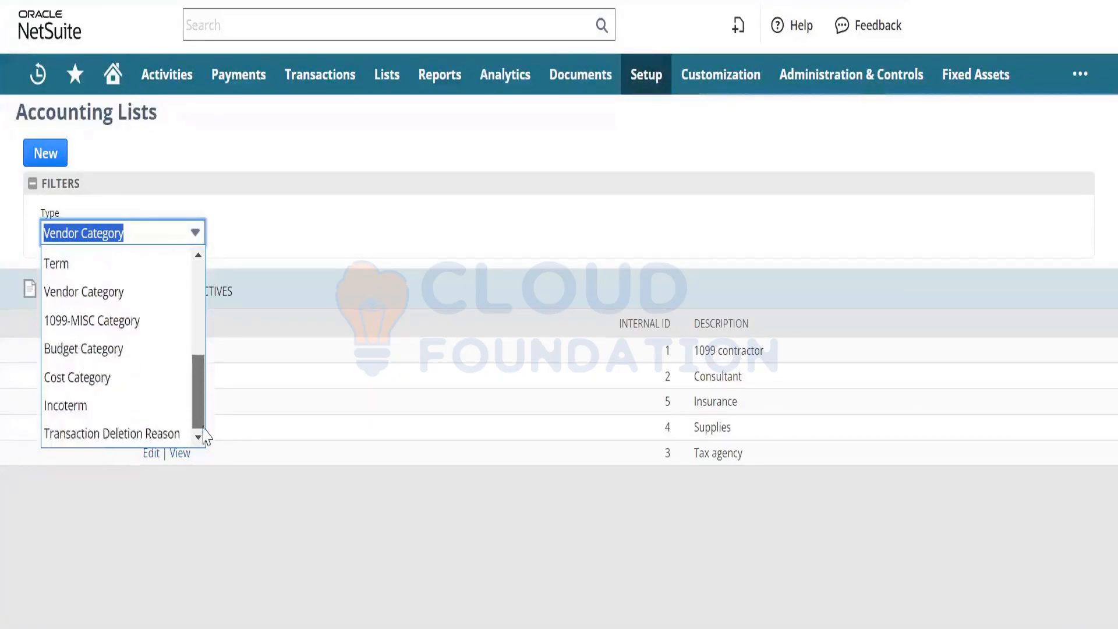
click(727, 169)
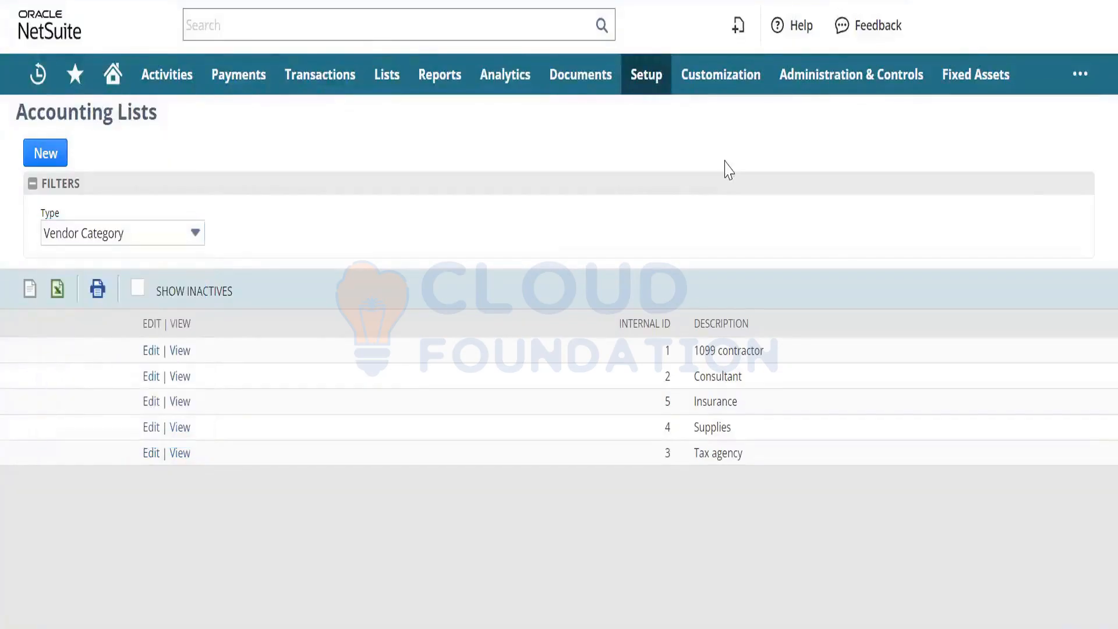